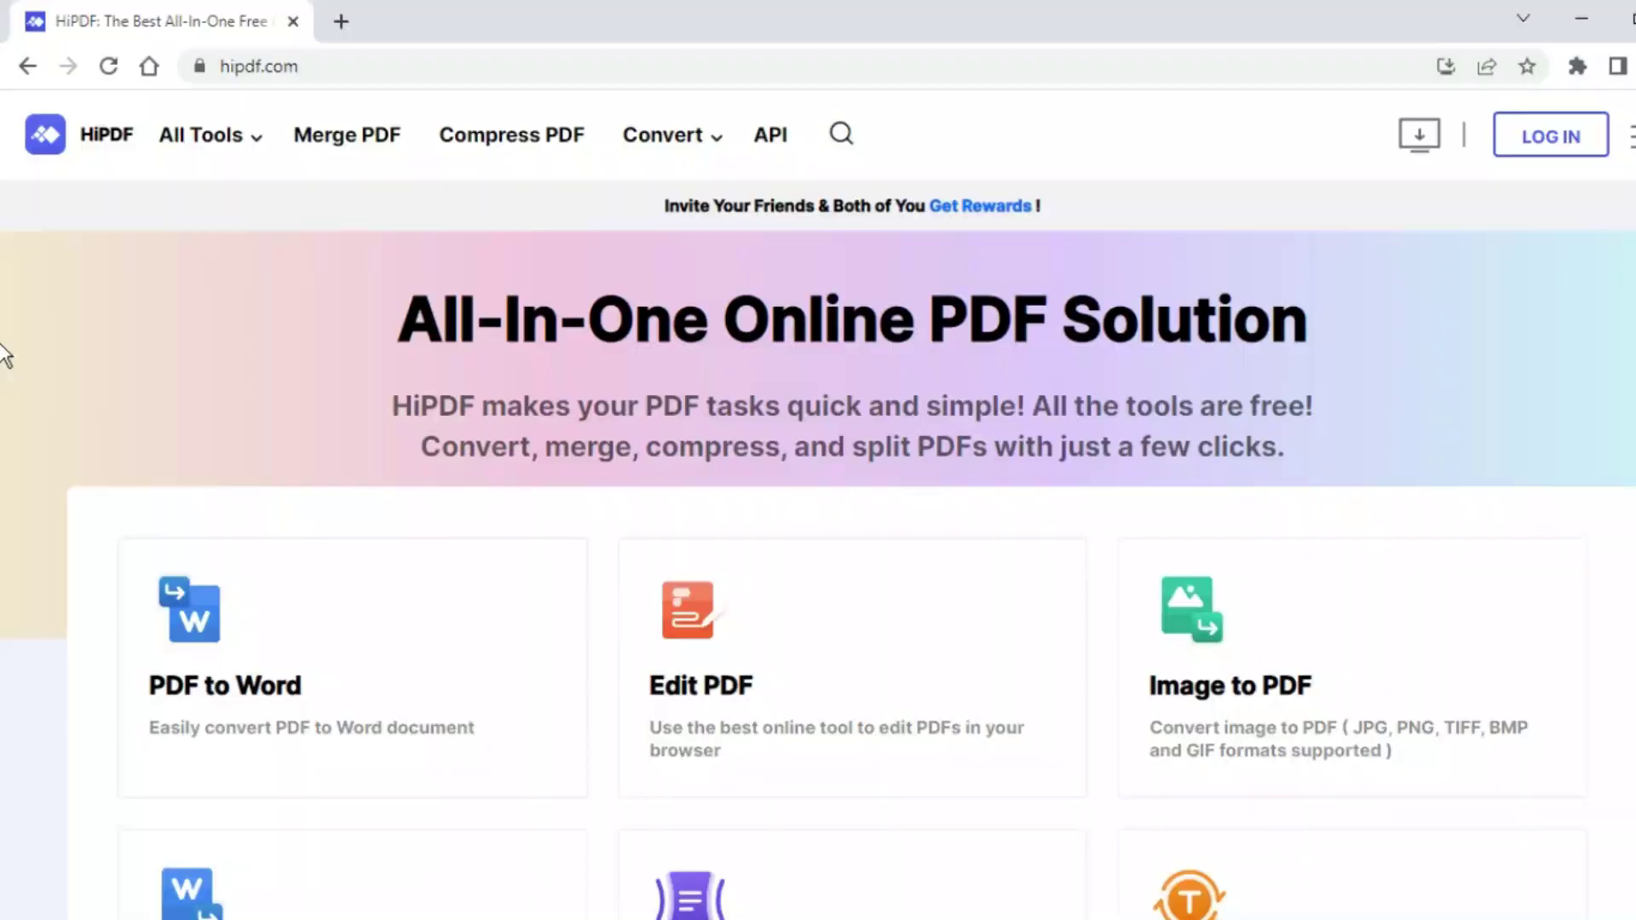
- Scroll down through HiPDF's conversion, PDF and image tool cards, then back up to the top
scroll(5, 351, "down", 5)
scroll(4, 351, "down", 5)
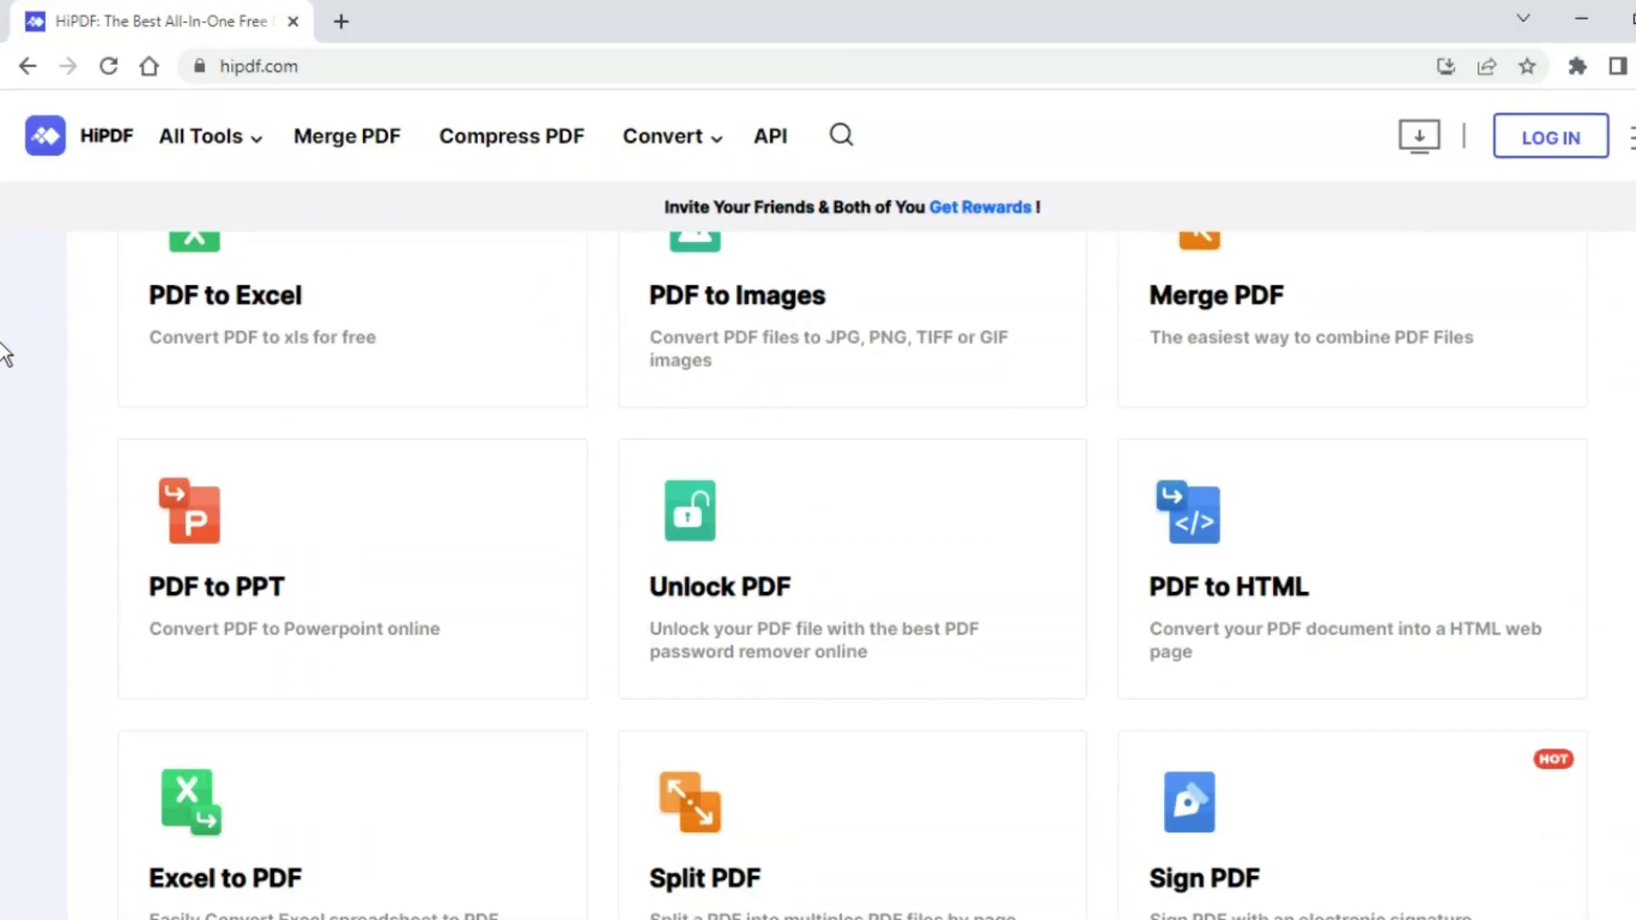
scroll(5, 351, "down", 5)
scroll(4, 351, "down", 3)
scroll(5, 351, "down", 3)
scroll(5, 351, "down", 3)
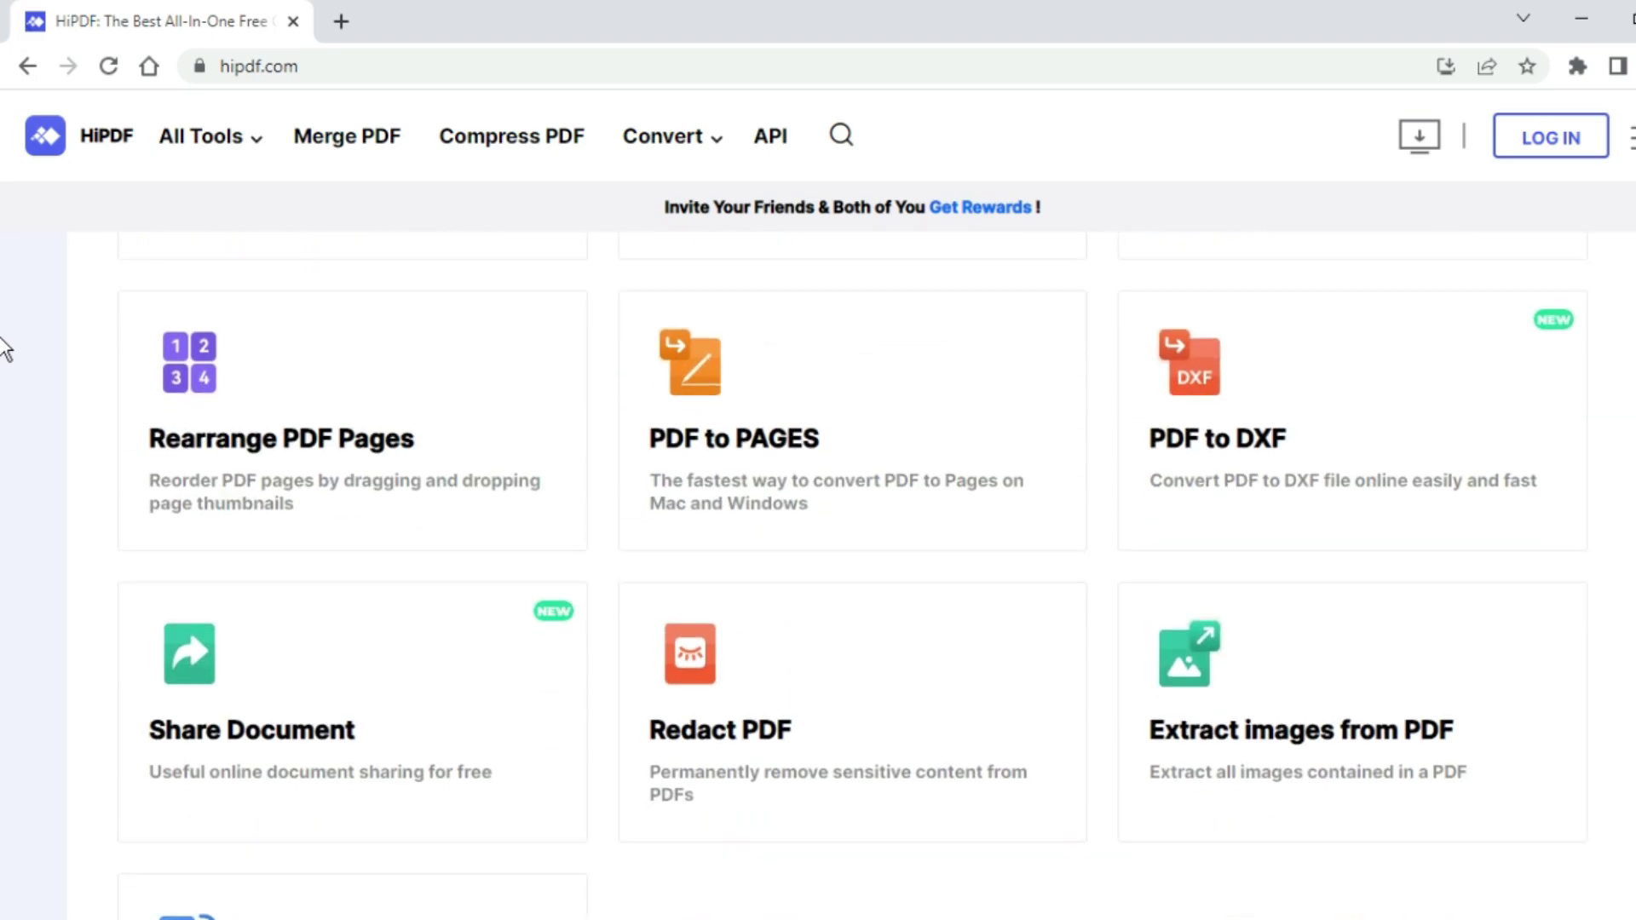
scroll(4, 351, "down", 2)
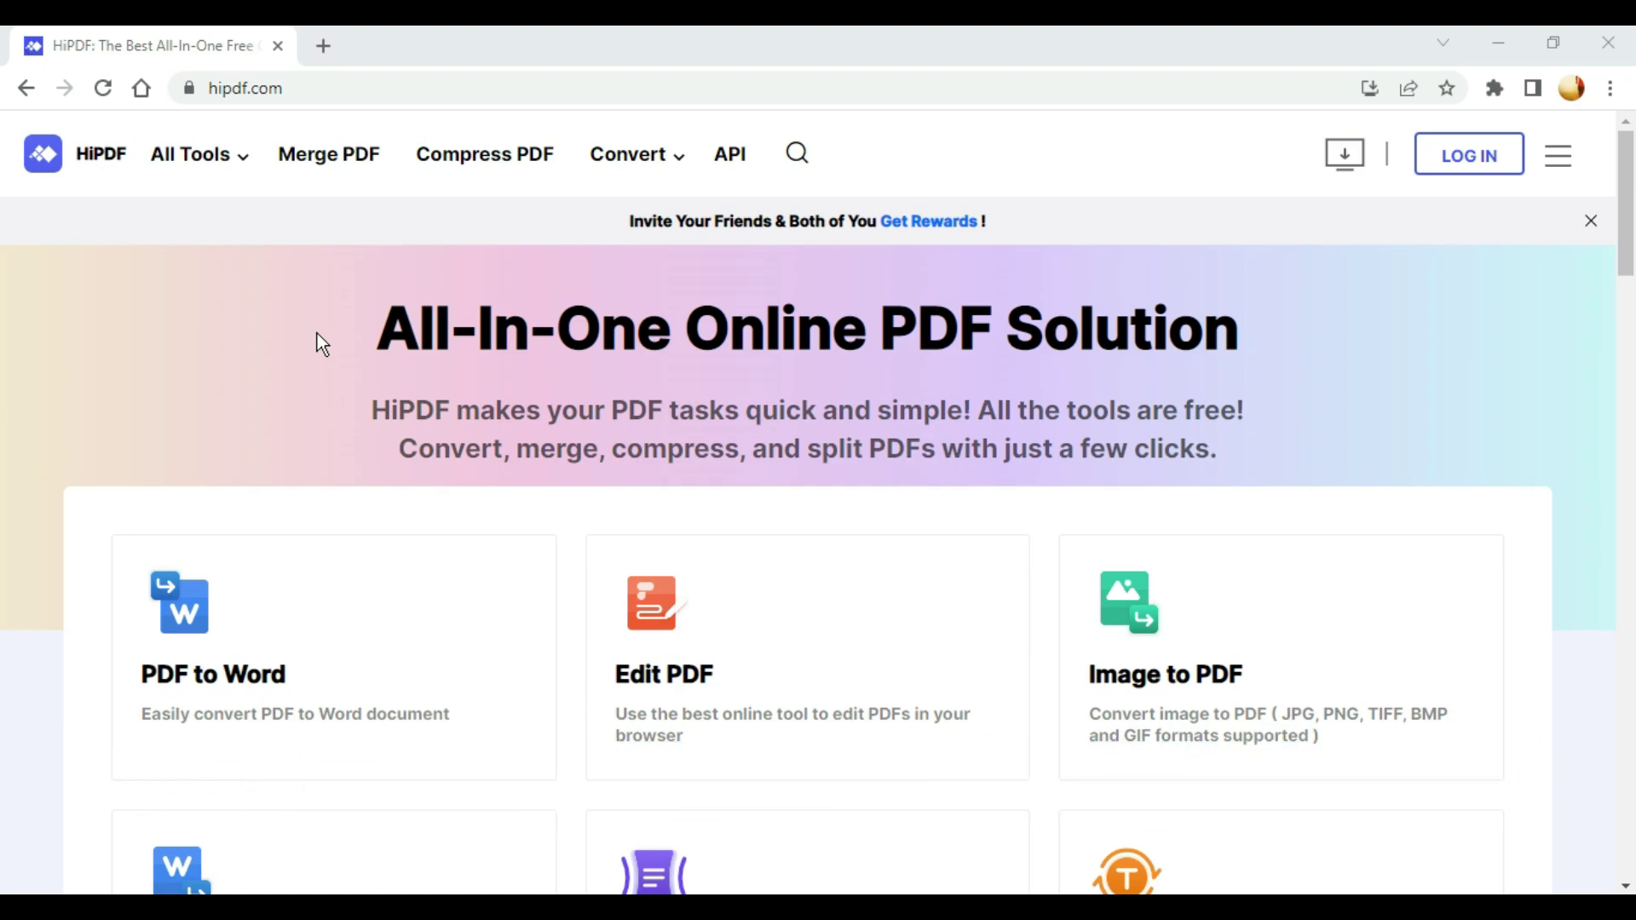
scroll(401, 507, "down", 5)
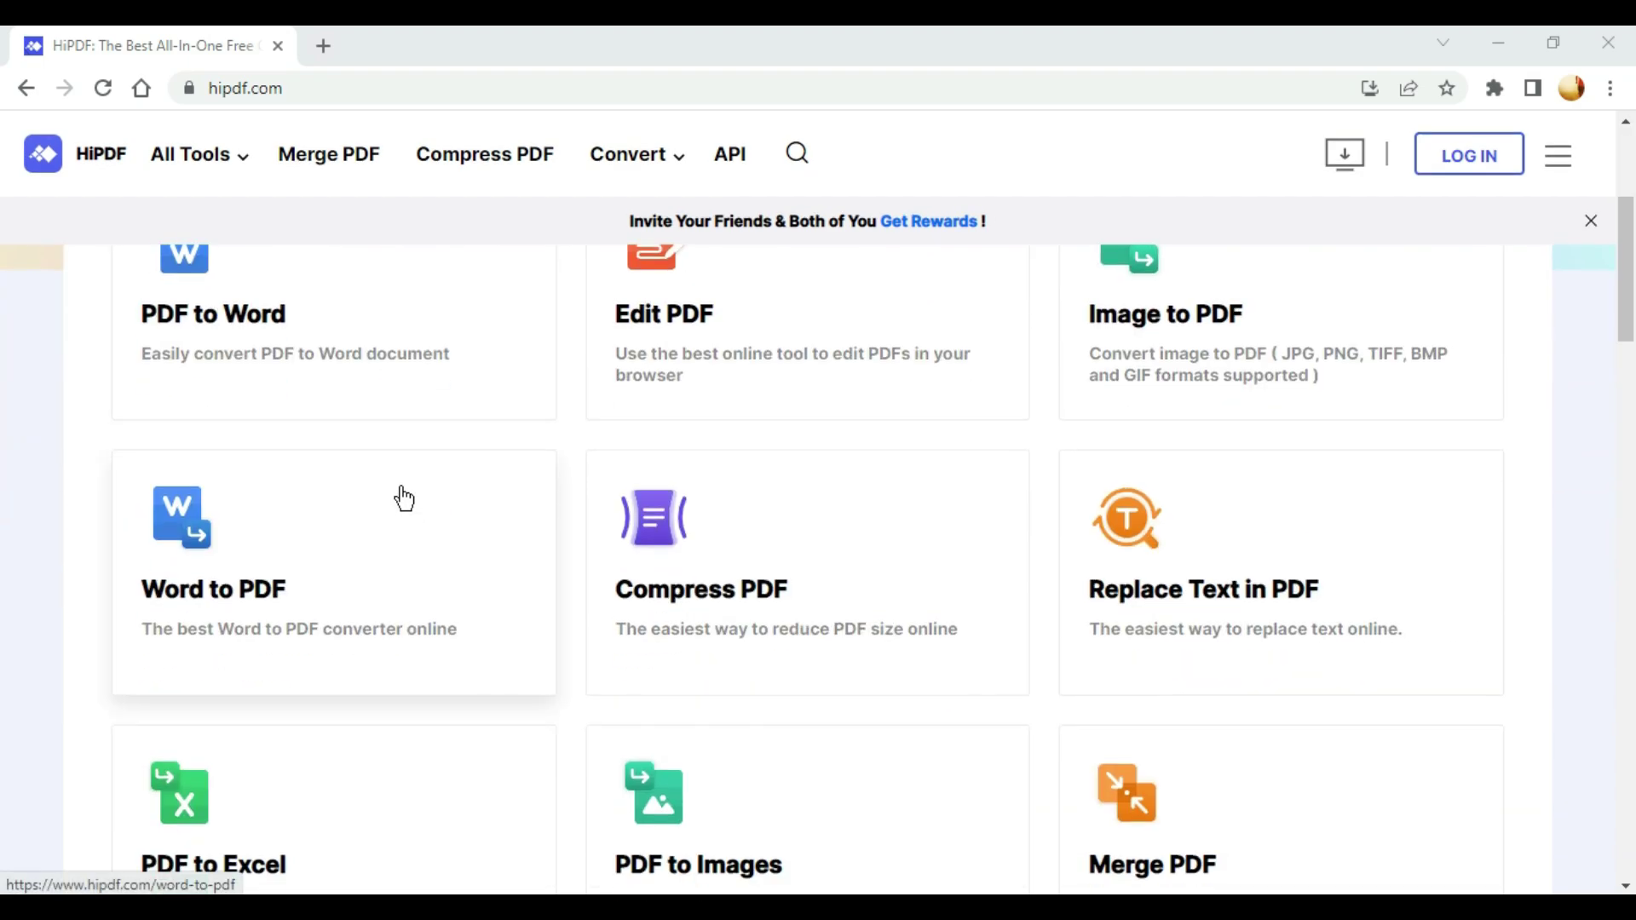
scroll(399, 495, "down", 4)
scroll(398, 494, "down", 4)
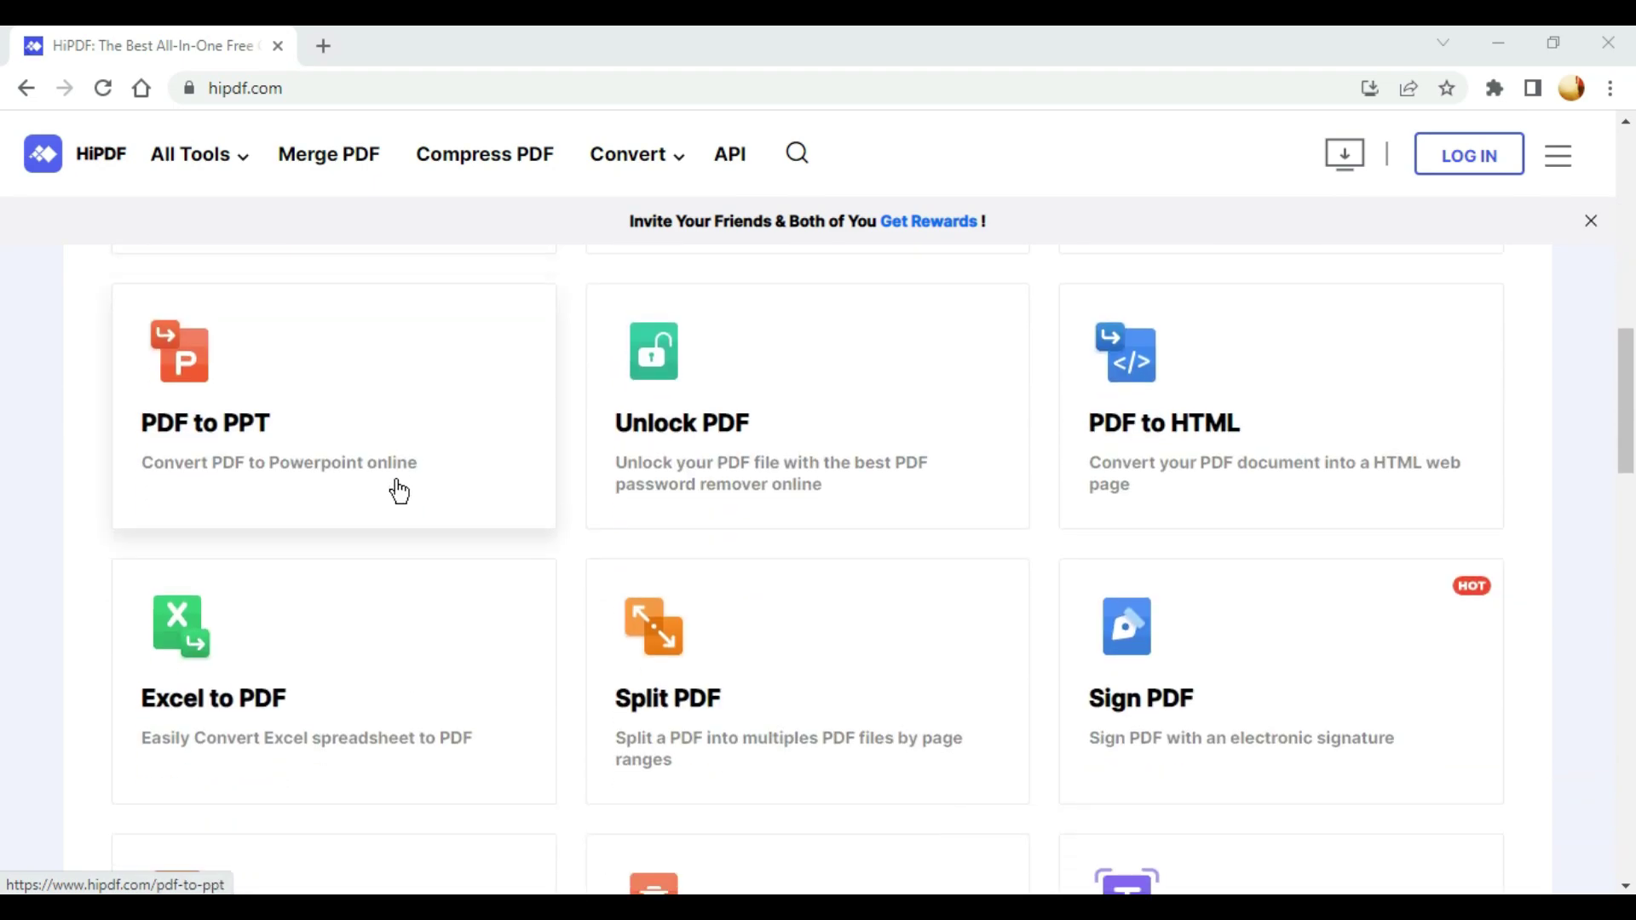
scroll(399, 492, "down", 4)
scroll(399, 493, "down", 5)
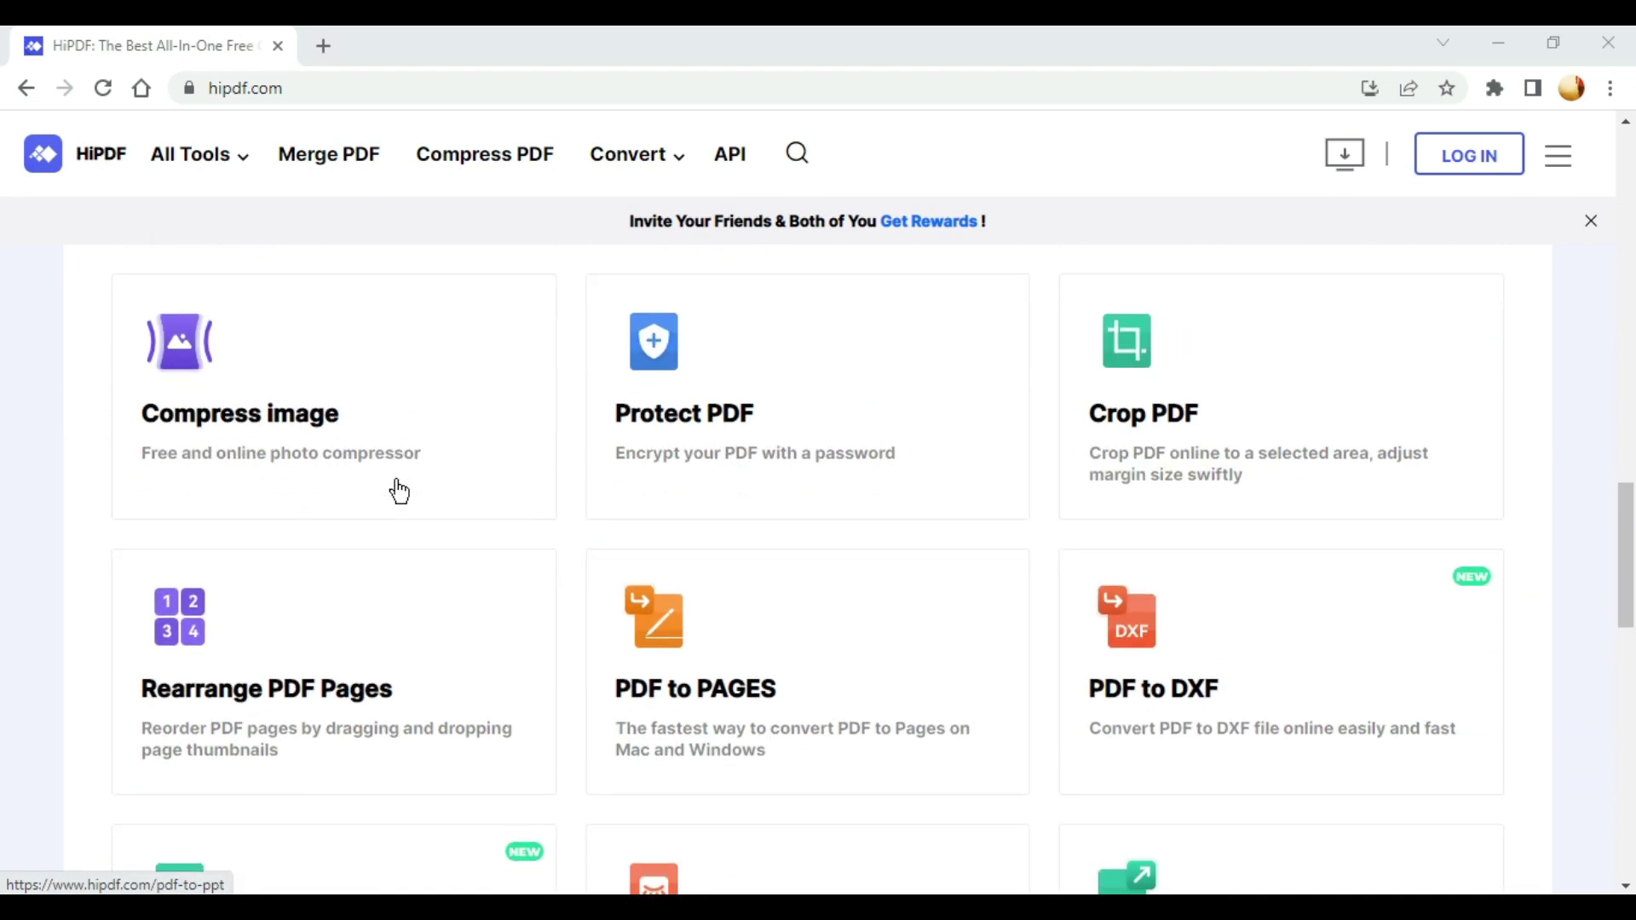
scroll(399, 493, "down", 4)
scroll(397, 486, "down", 2)
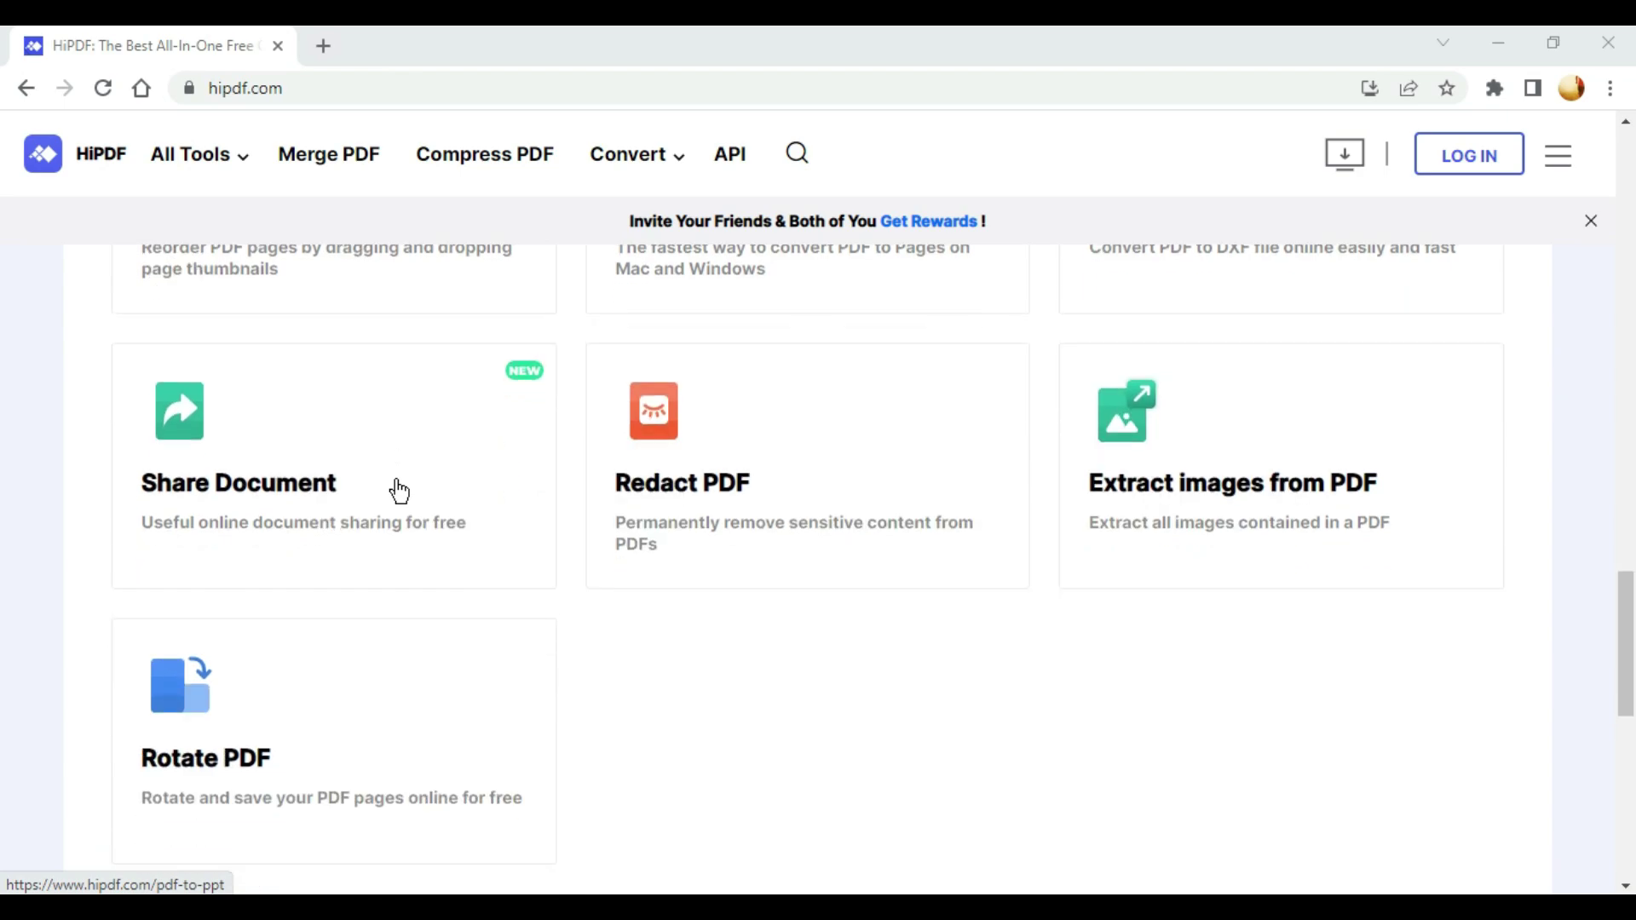
scroll(340, 457, "up", 3)
scroll(340, 457, "up", 7)
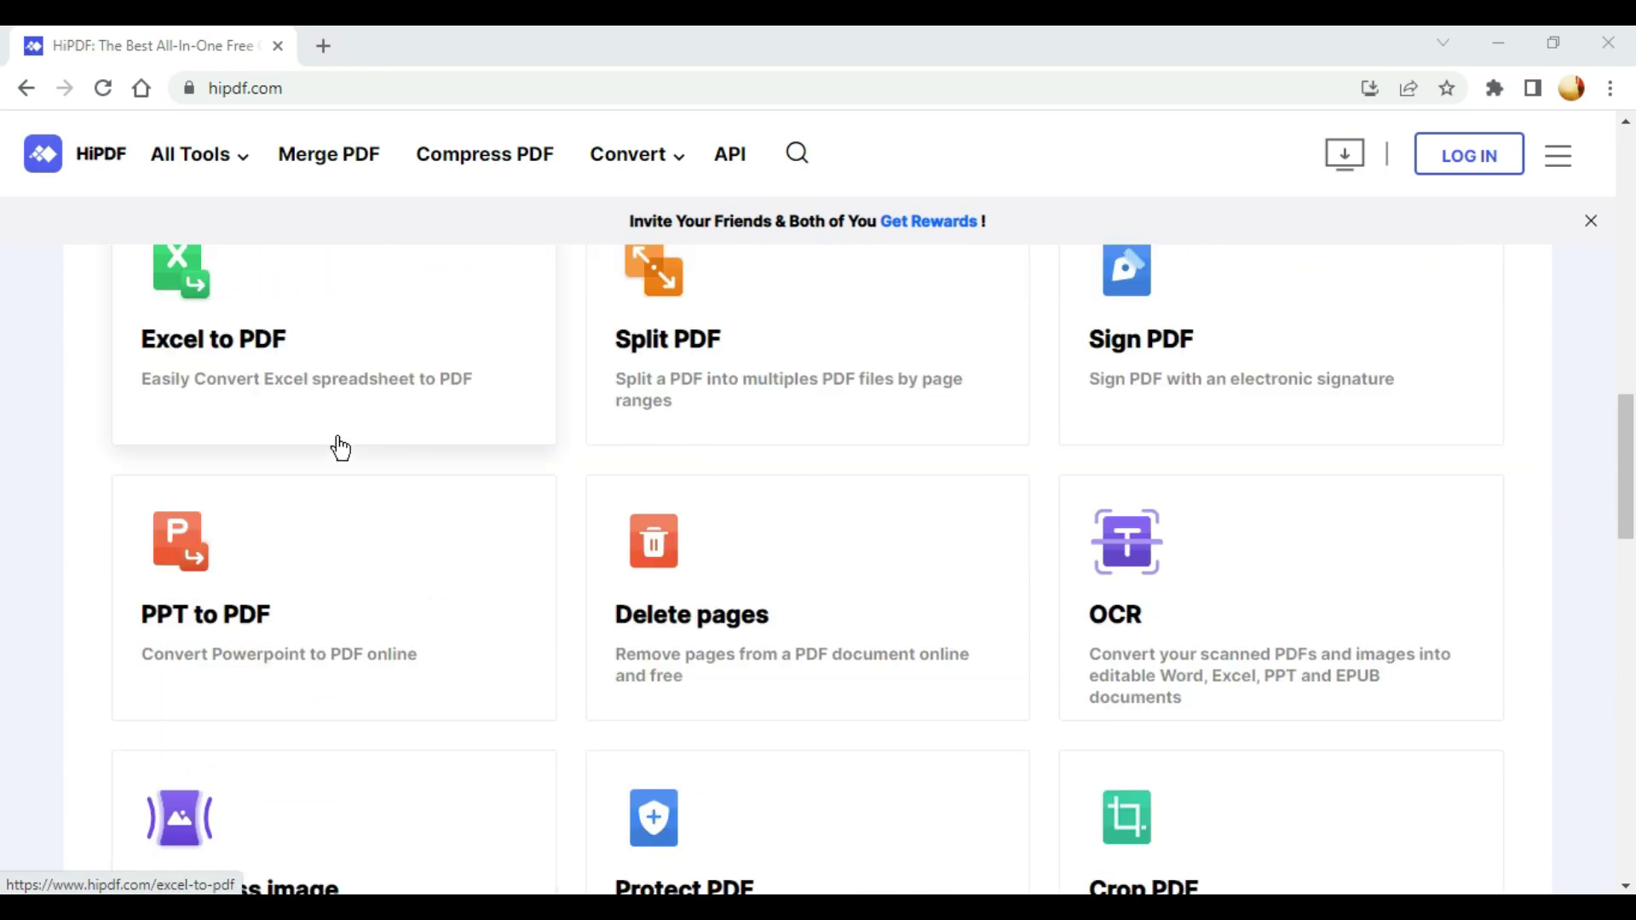
scroll(340, 444, "up", 6)
scroll(340, 445, "up", 5)
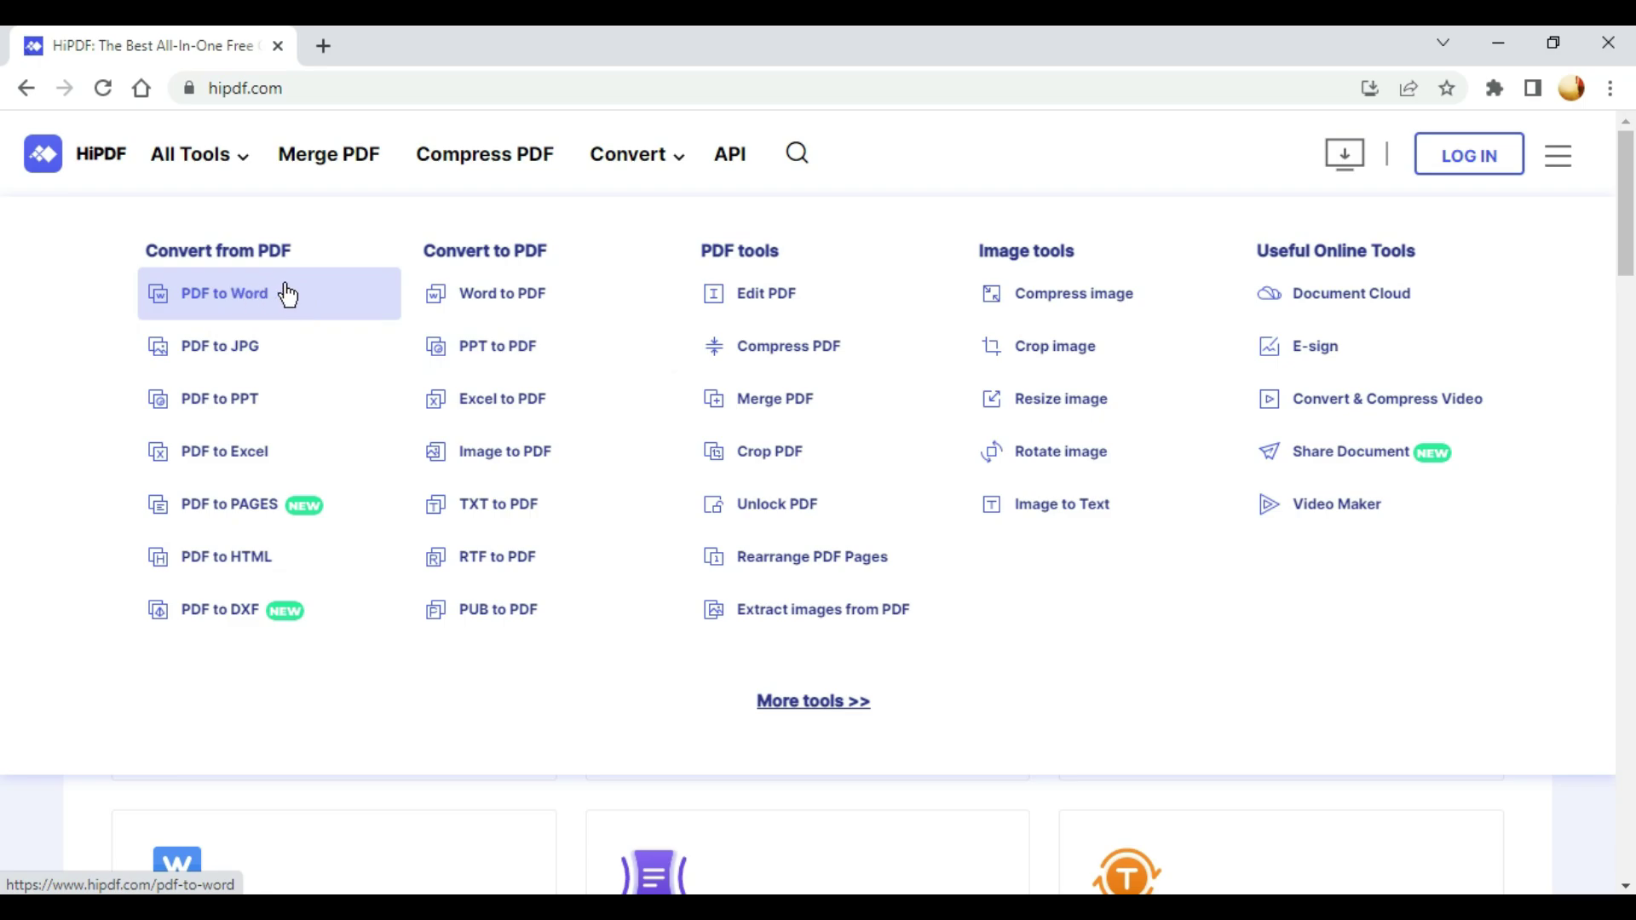
- Upload the Resume in PDF file to the PDF to Word converter
left_click(288, 294)
scroll(786, 639, "down", 1)
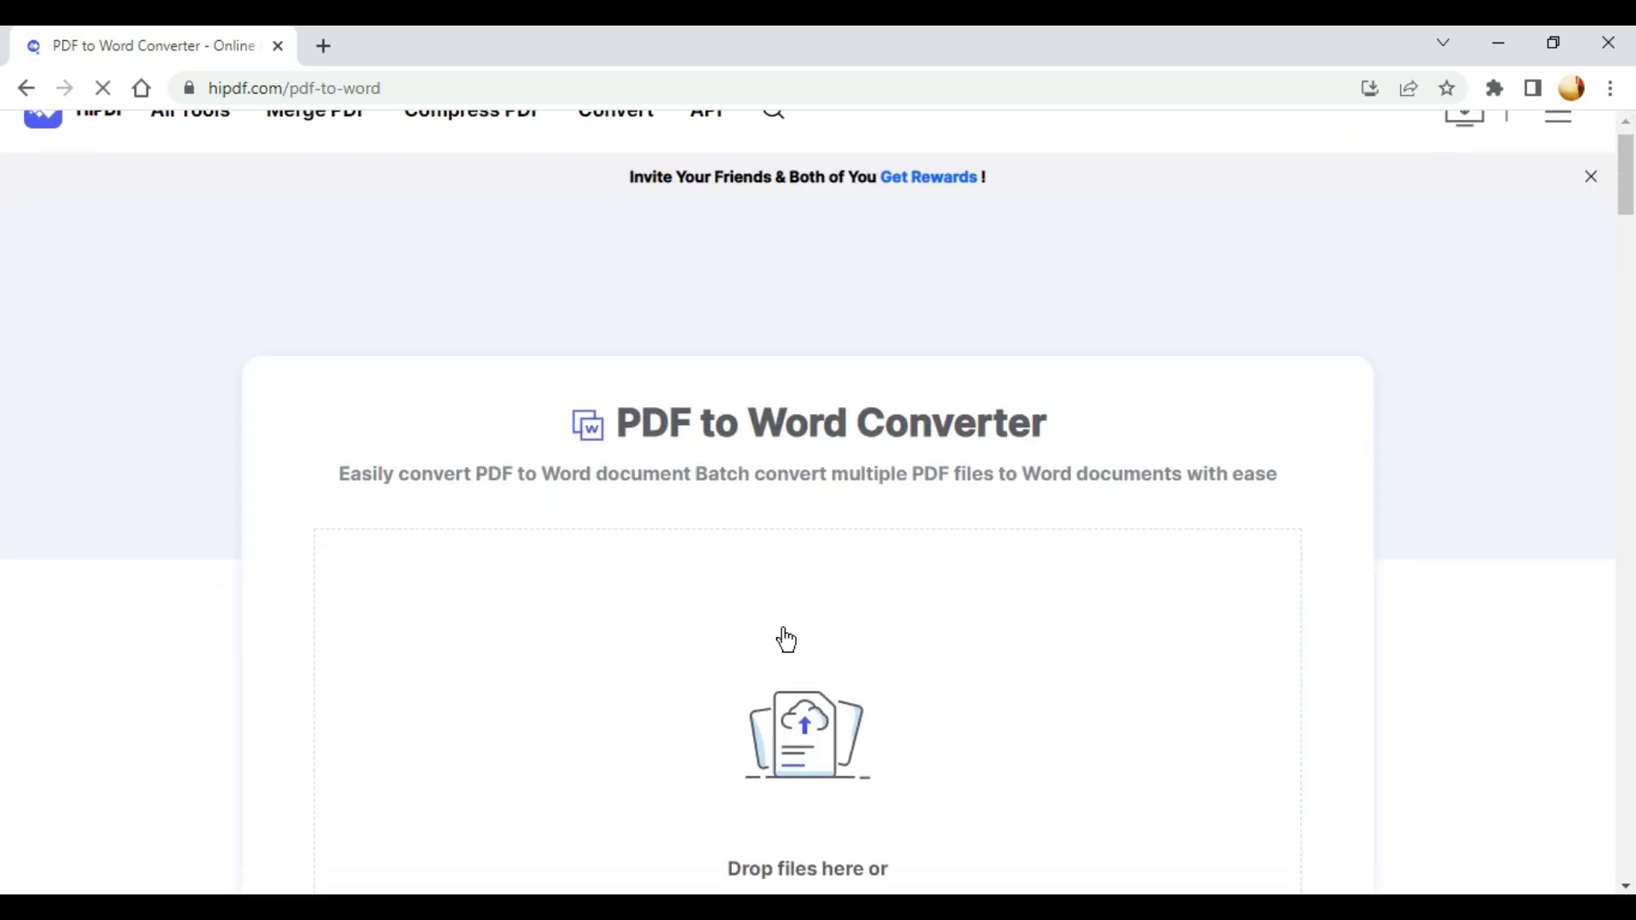
scroll(785, 639, "down", 2)
scroll(786, 617, "down", 1)
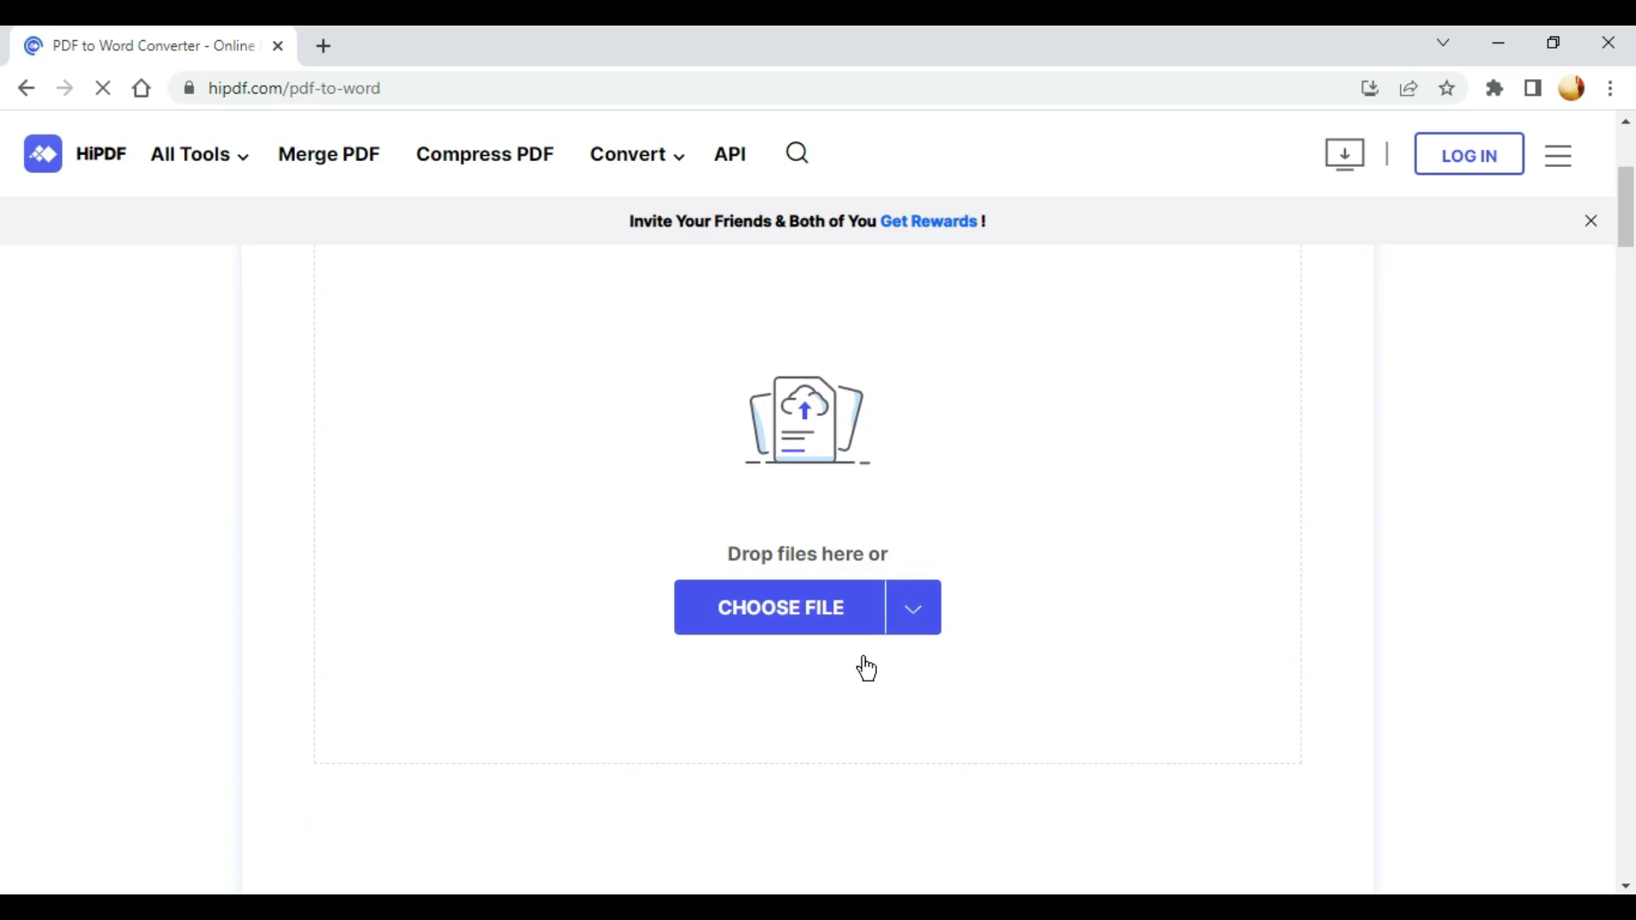
left_click(856, 622)
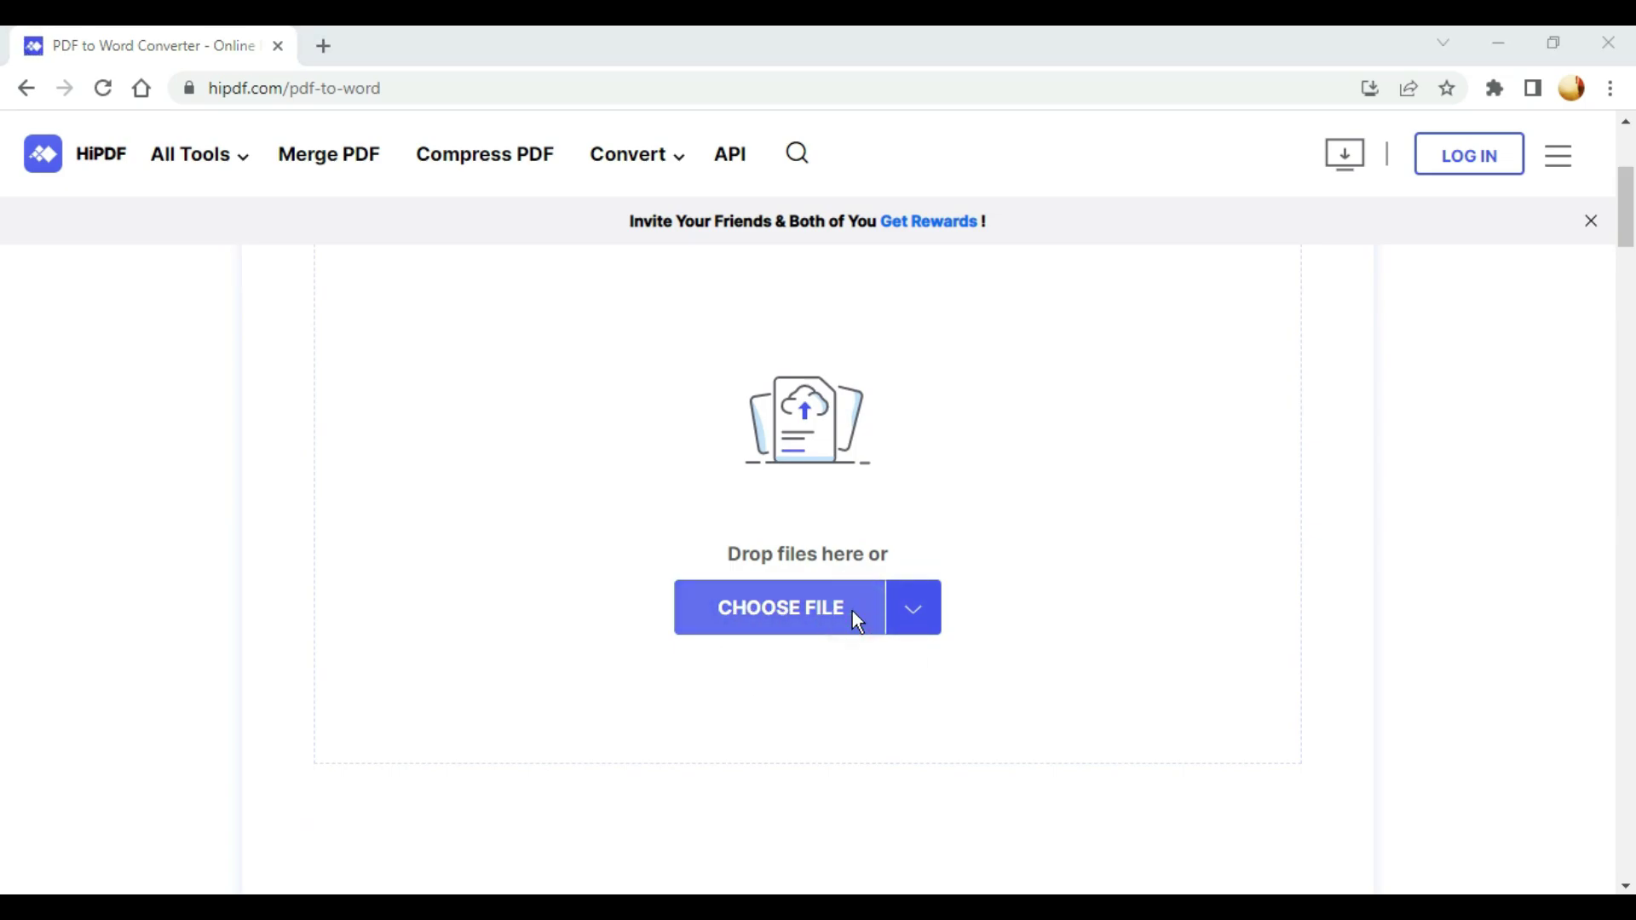
left_click(334, 278)
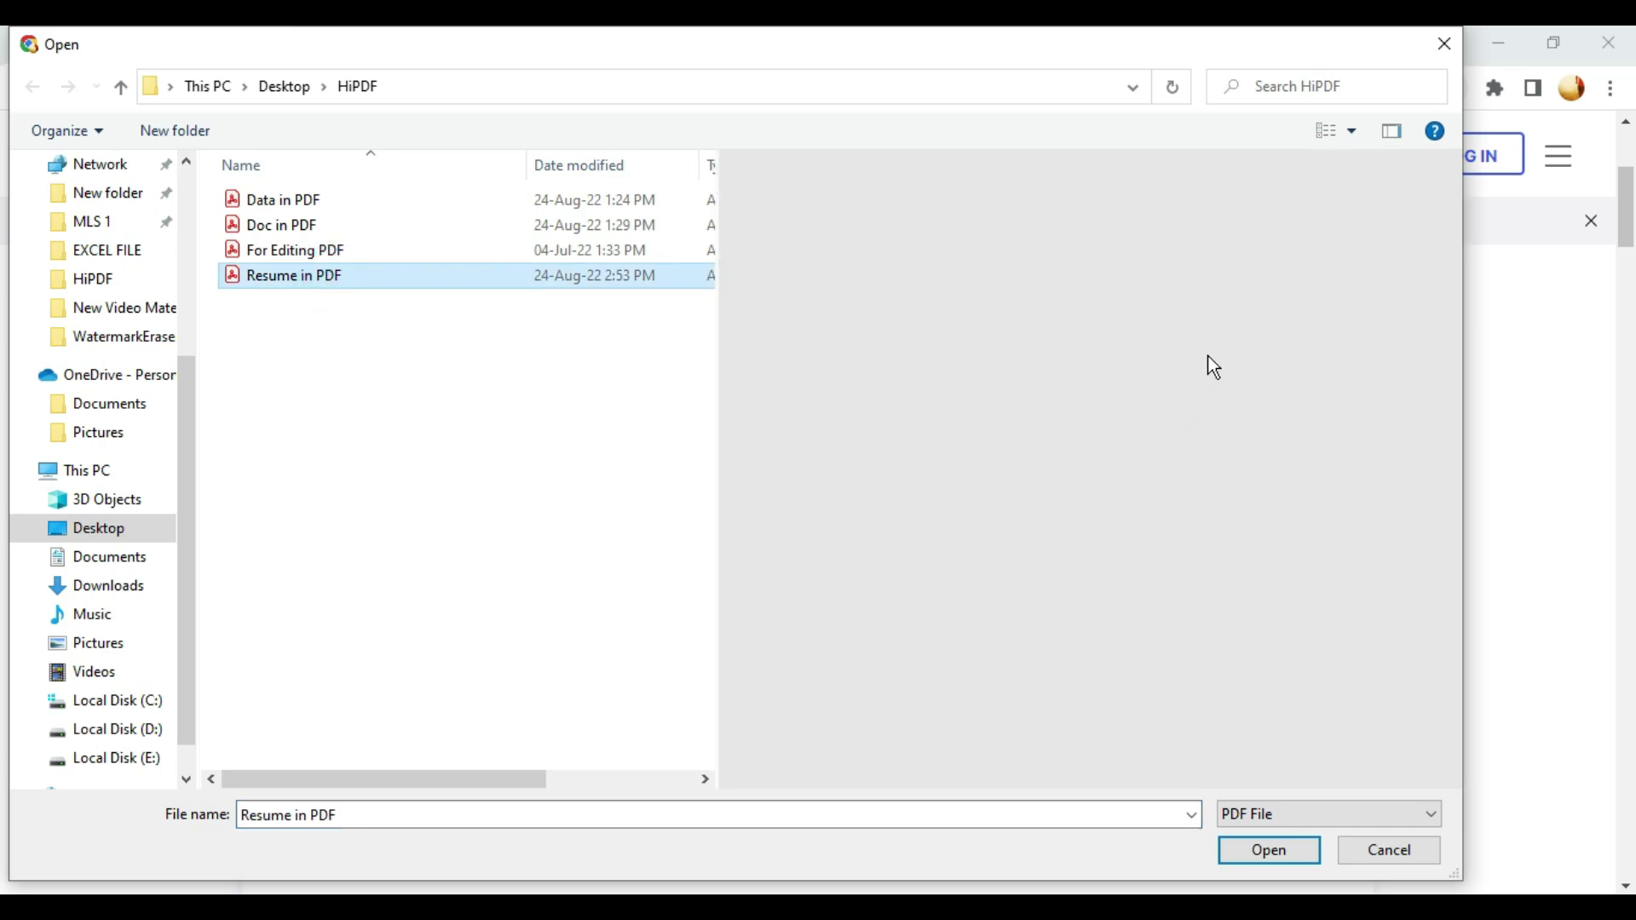
left_click_drag(1450, 329, 1450, 539)
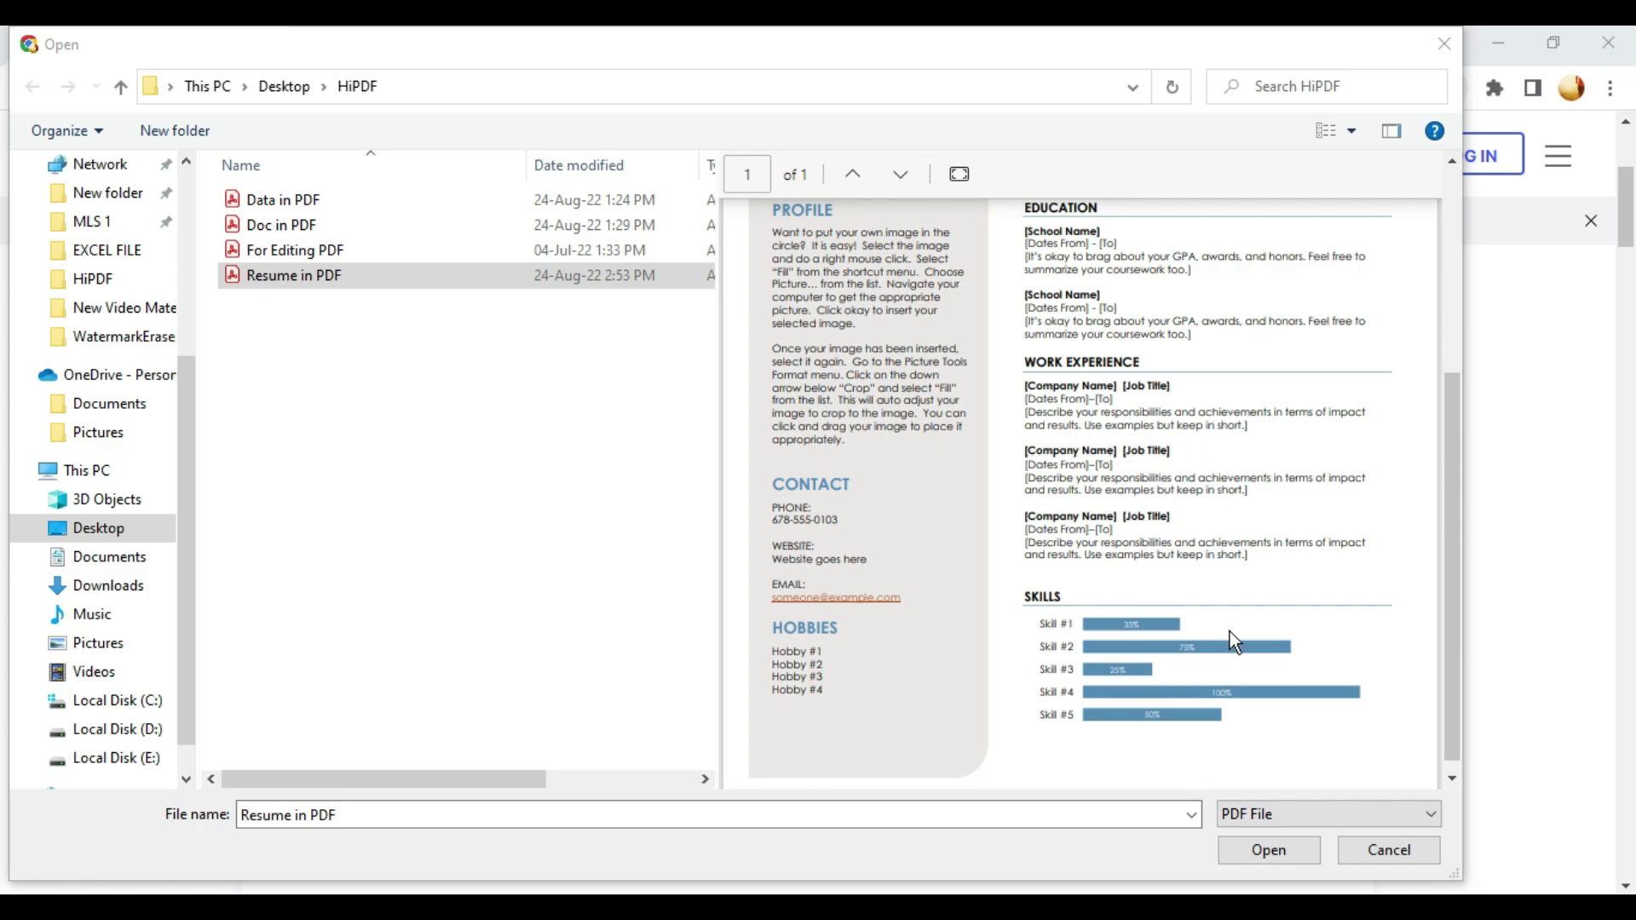
left_click(1284, 849)
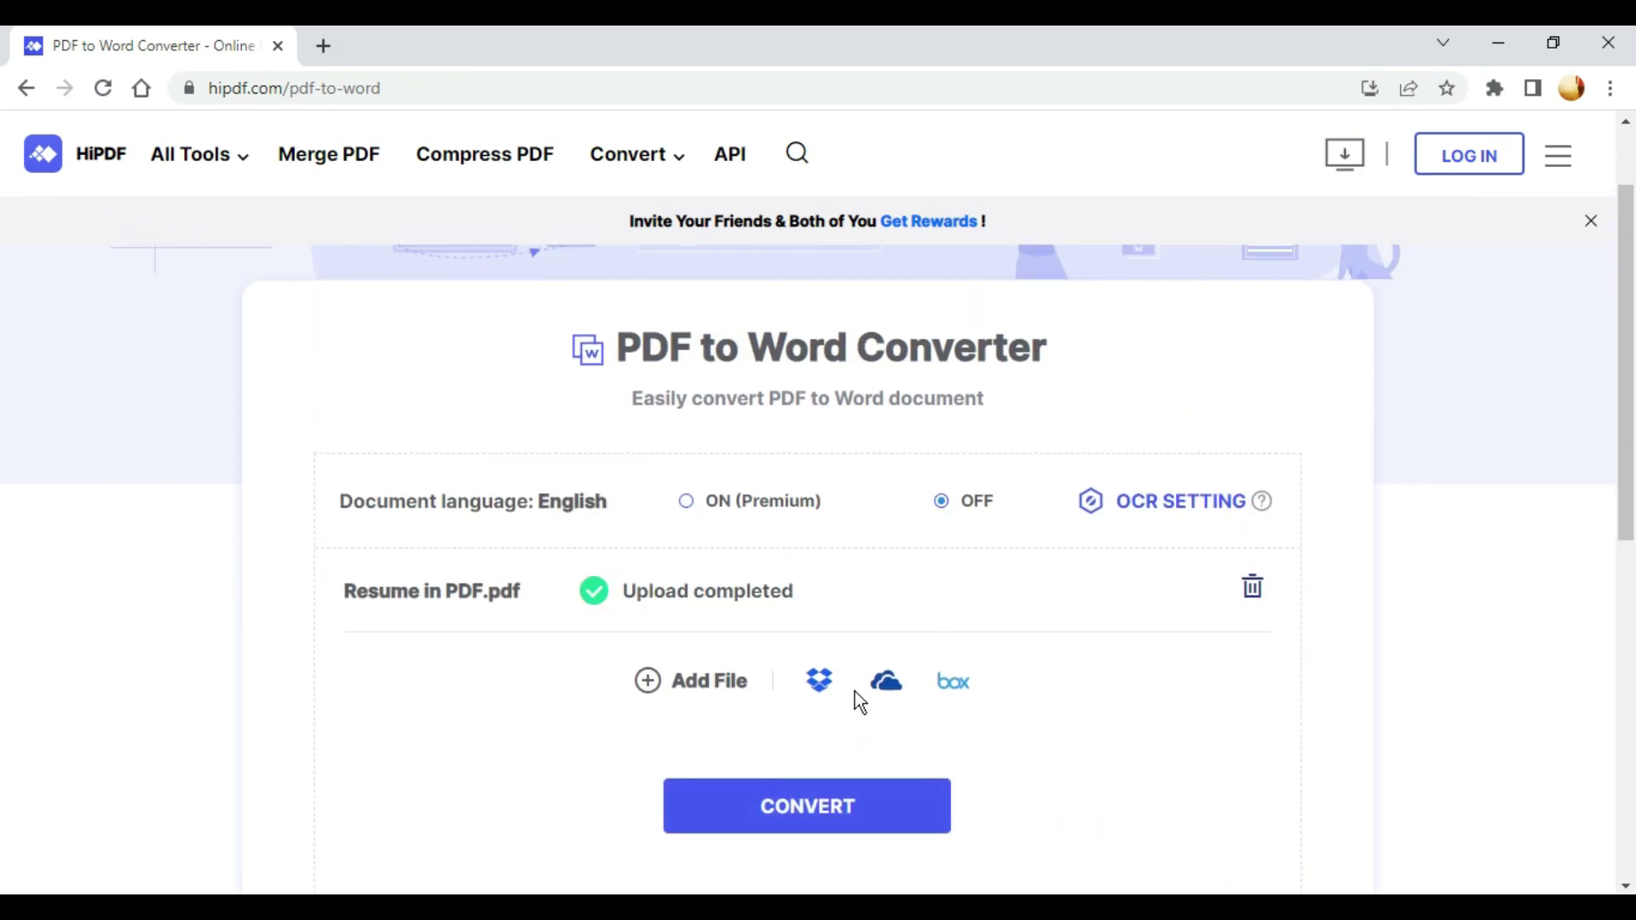
- Convert the resume to Word, download it and open Resume in PDF.docx
left_click(894, 831)
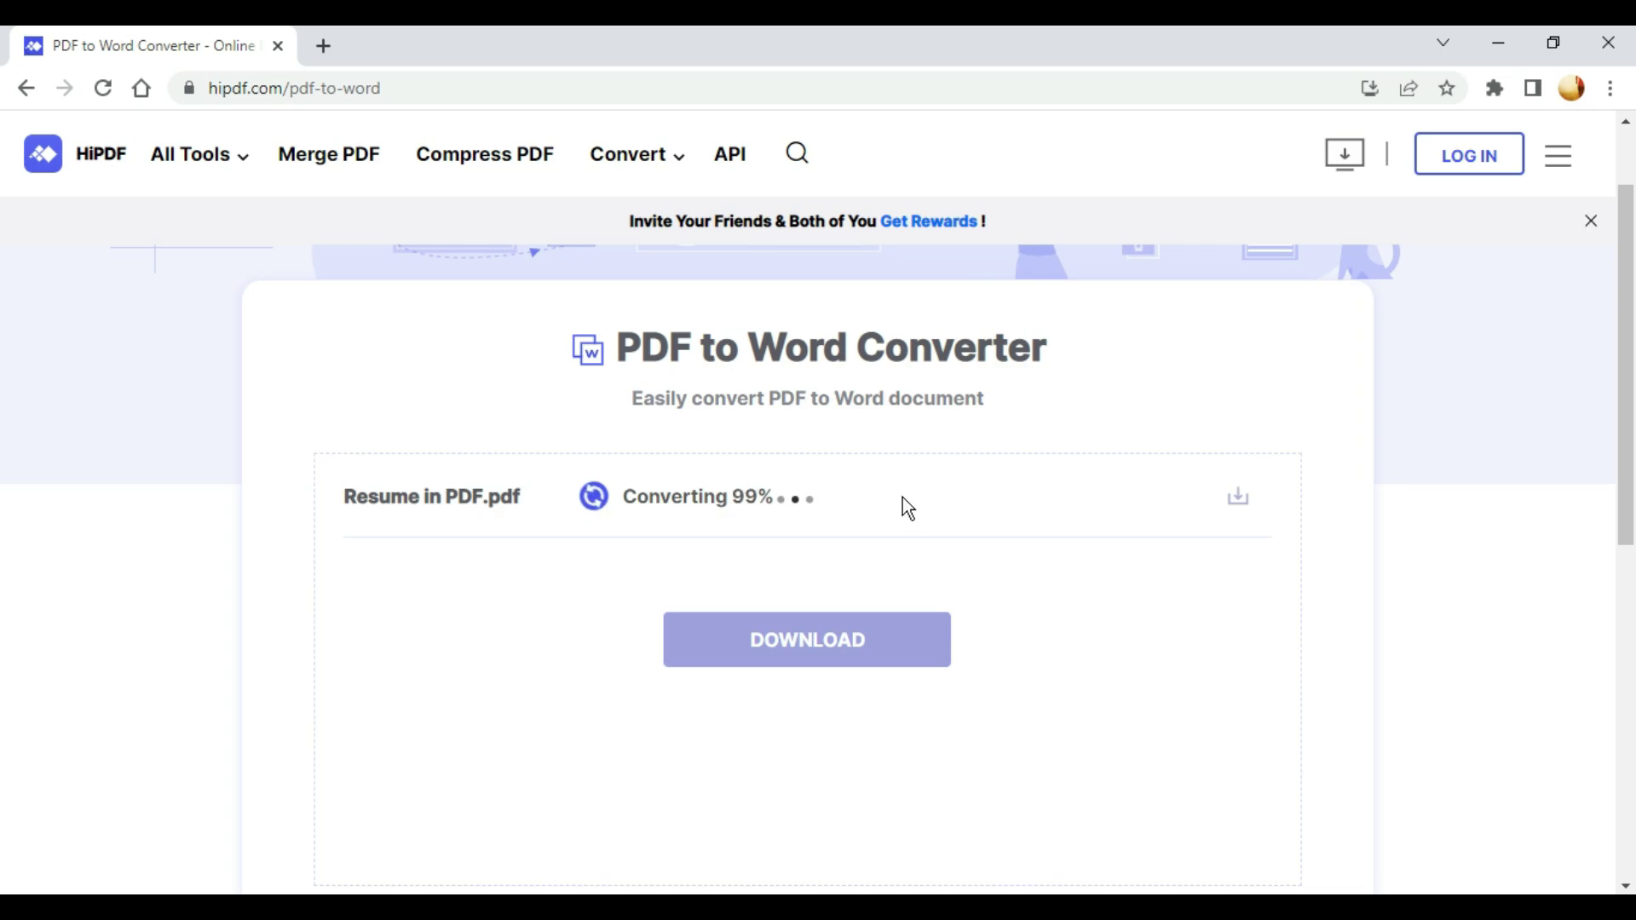
scroll(920, 720, "down", 3)
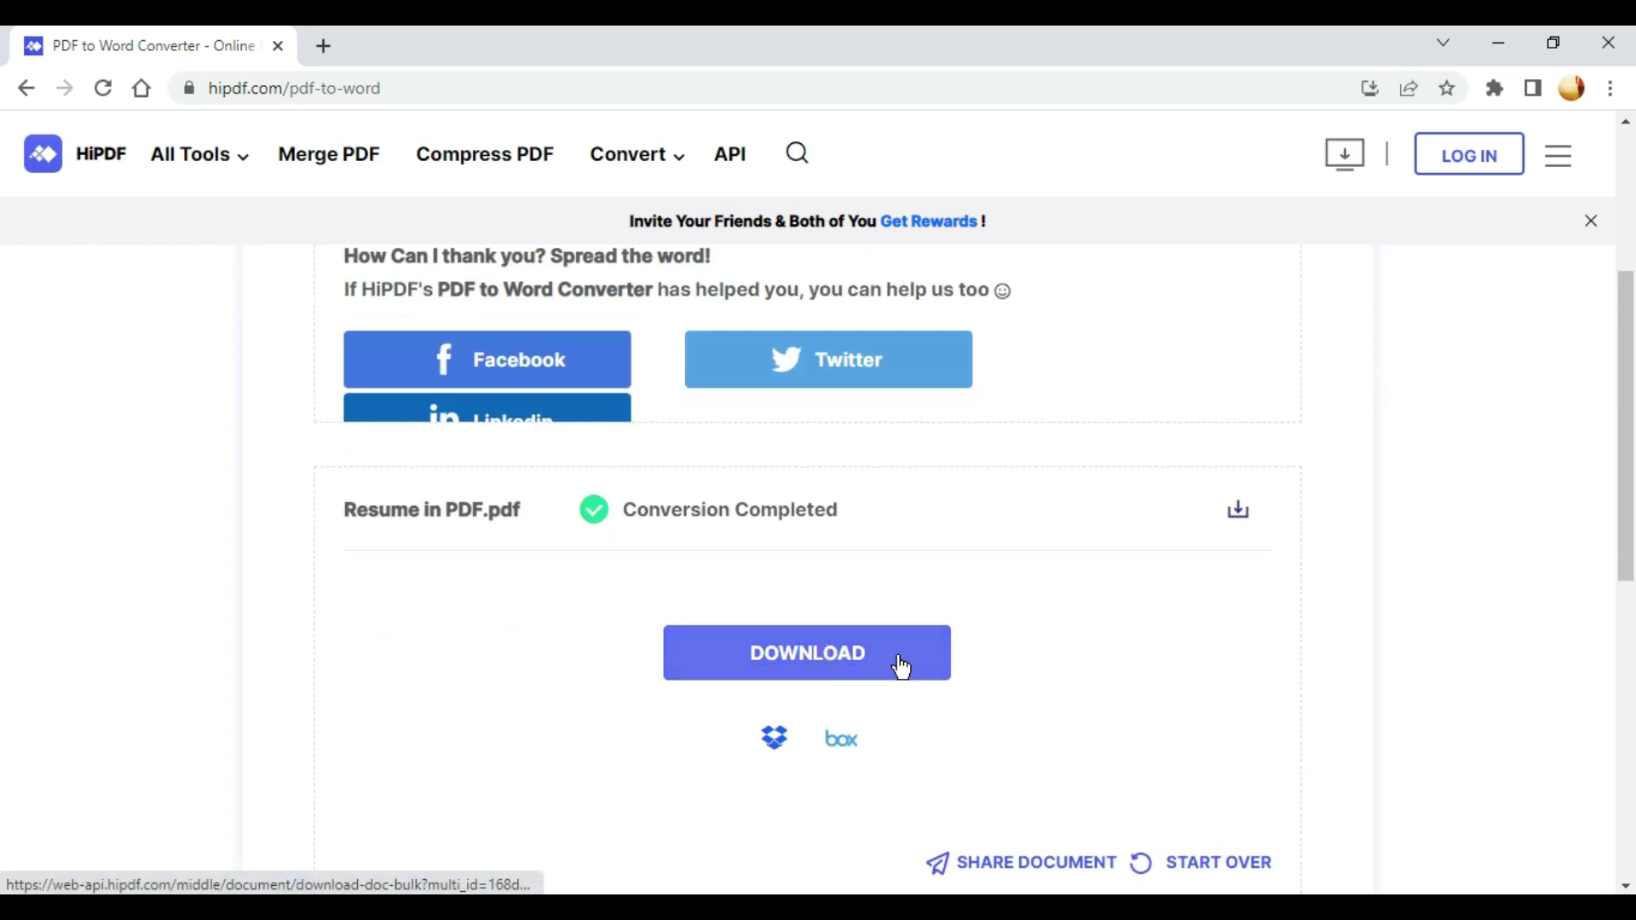
left_click(902, 667)
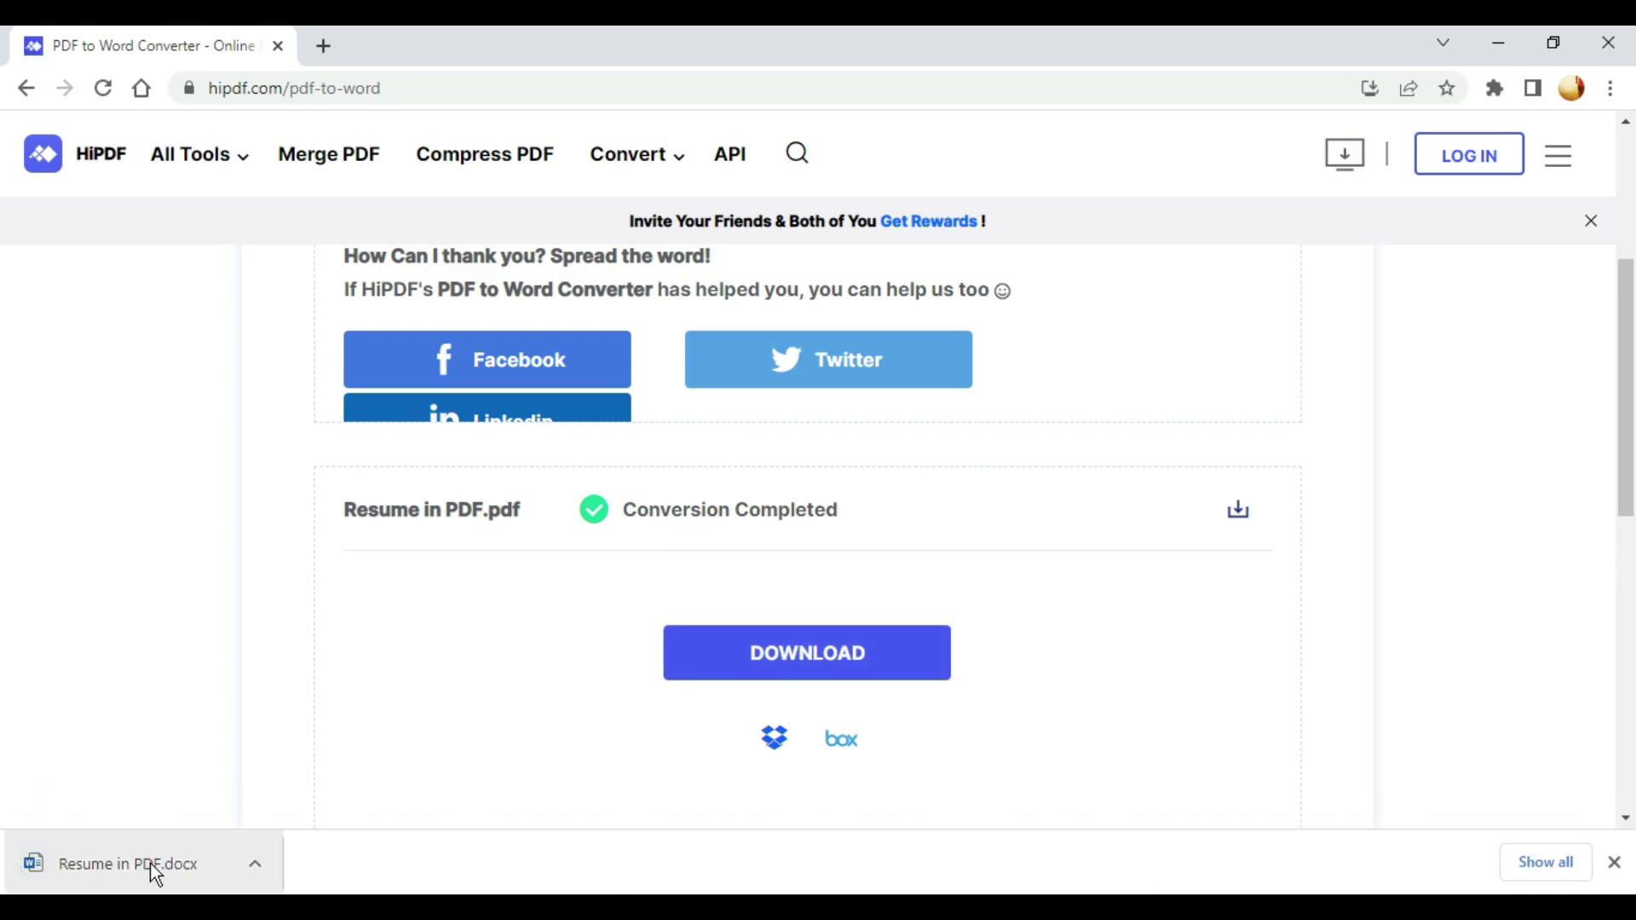
left_click(139, 876)
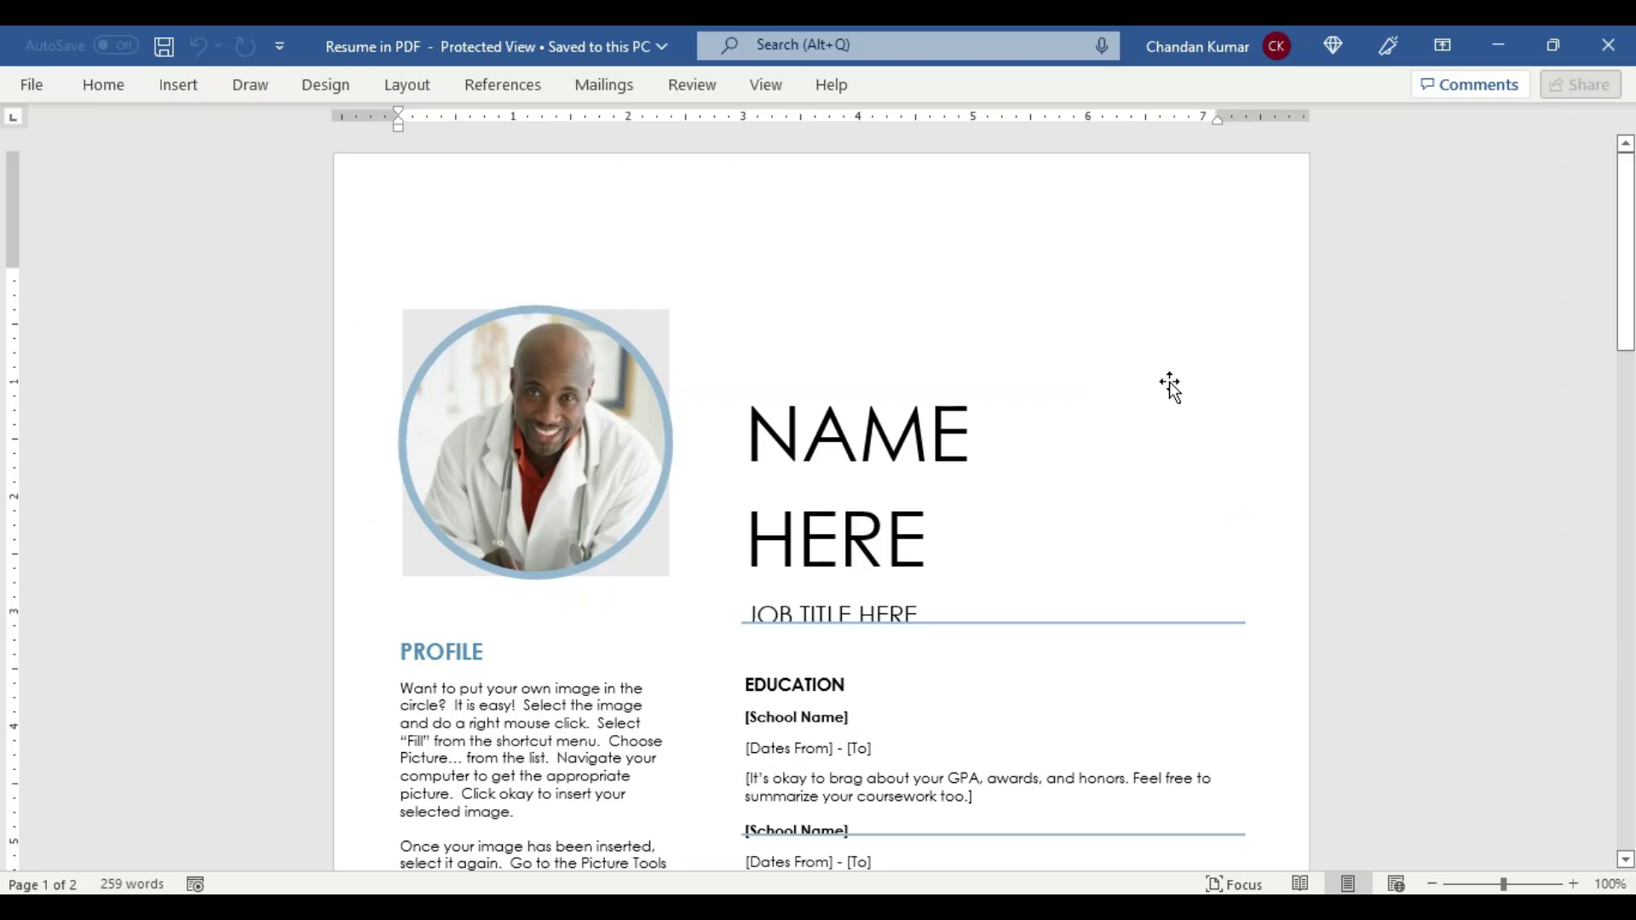
- Scroll through the converted resume in Word, then close the document window
scroll(1170, 386, "down", 2)
scroll(1170, 386, "down", 1)
scroll(1171, 384, "down", 2)
scroll(1172, 379, "down", 1)
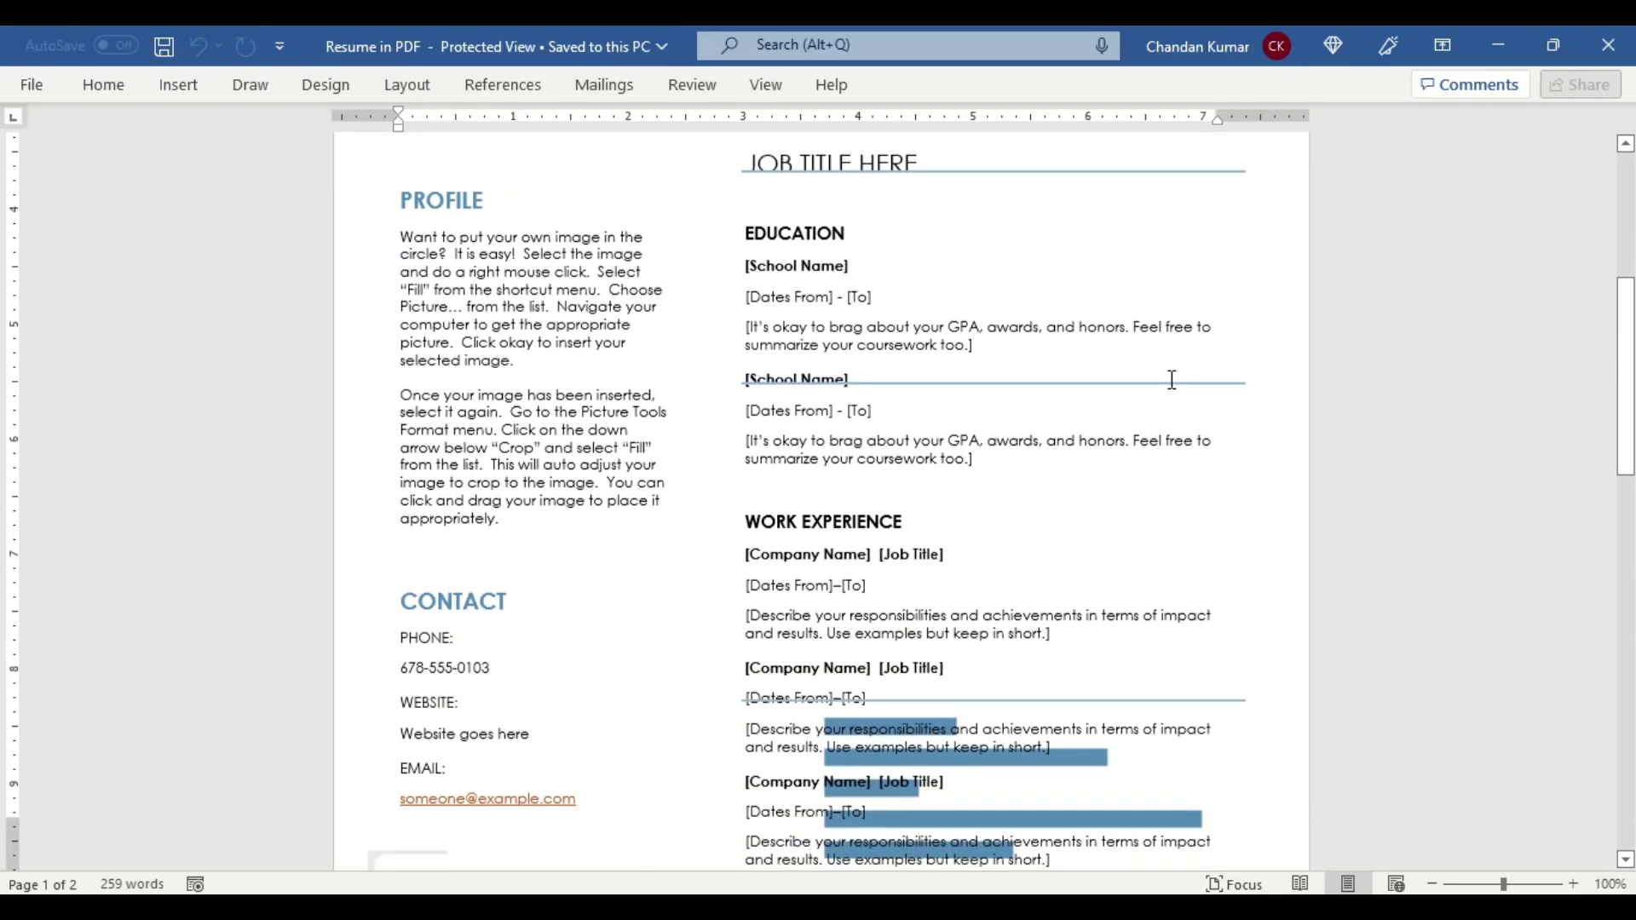
scroll(1172, 379, "down", 1)
scroll(1171, 379, "down", 1)
scroll(1171, 379, "down", 1)
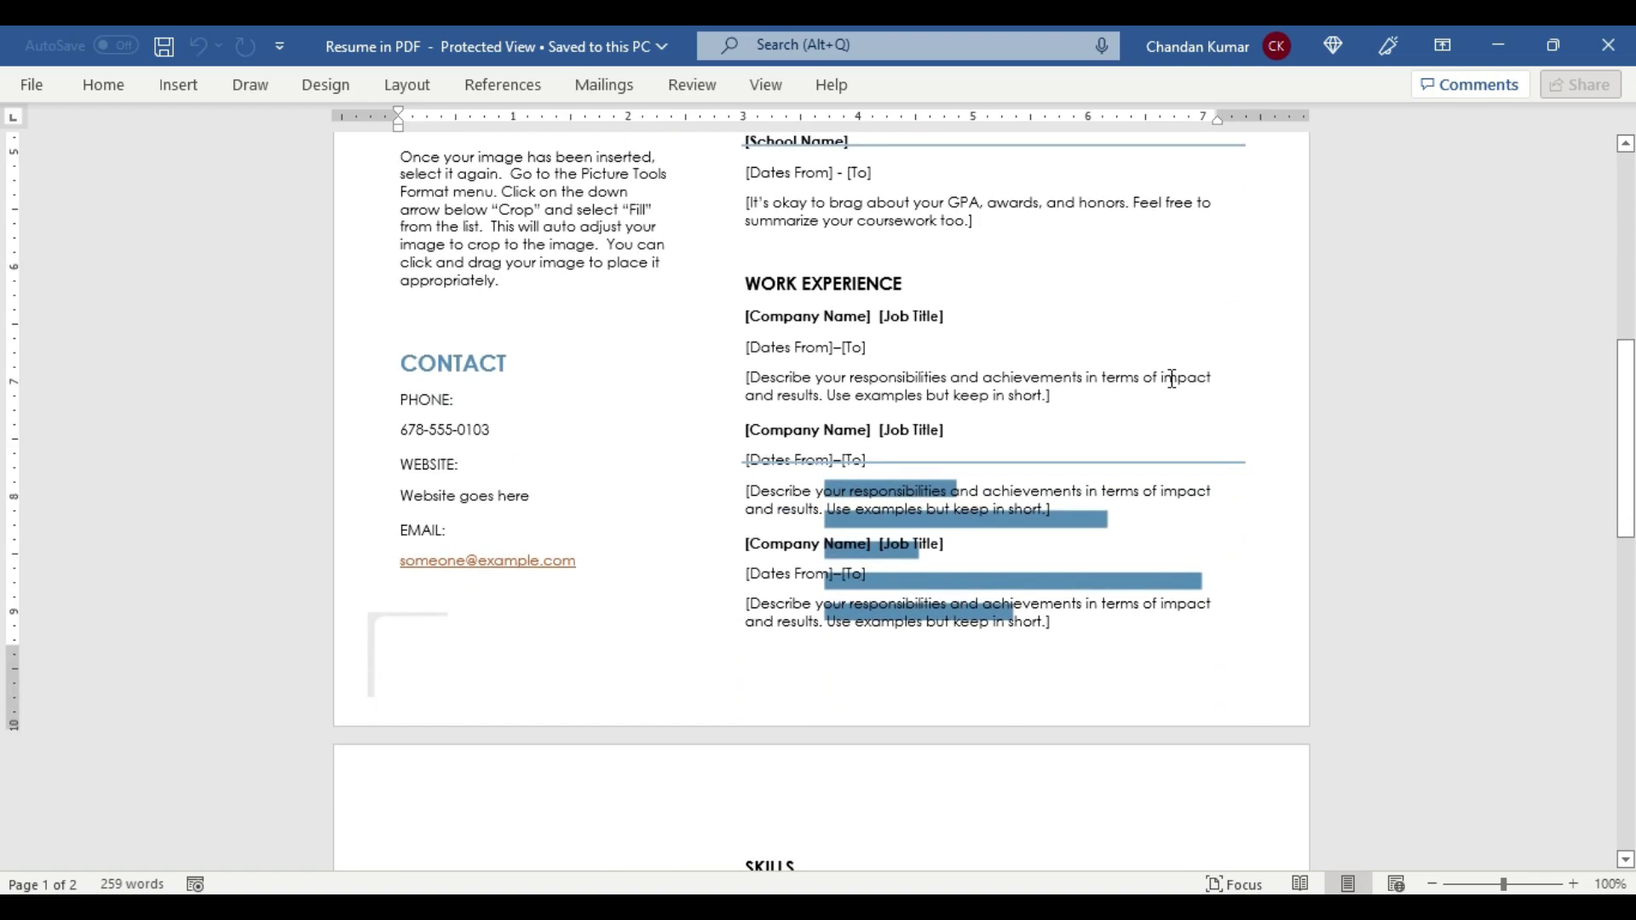
left_click(1608, 45)
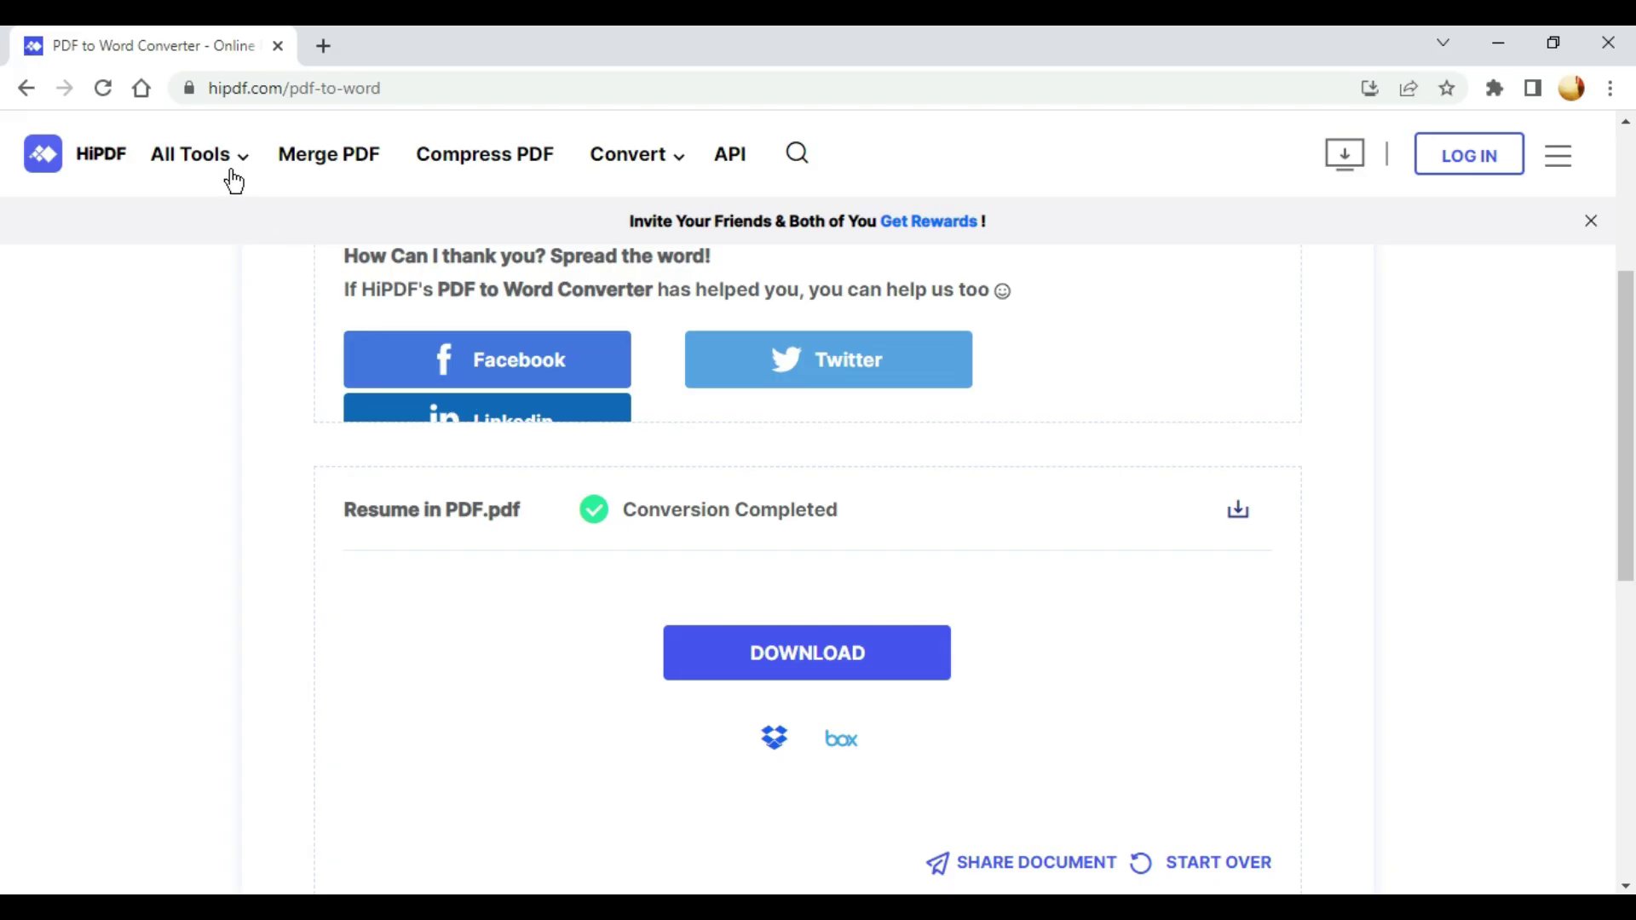
mouse_move(197, 153)
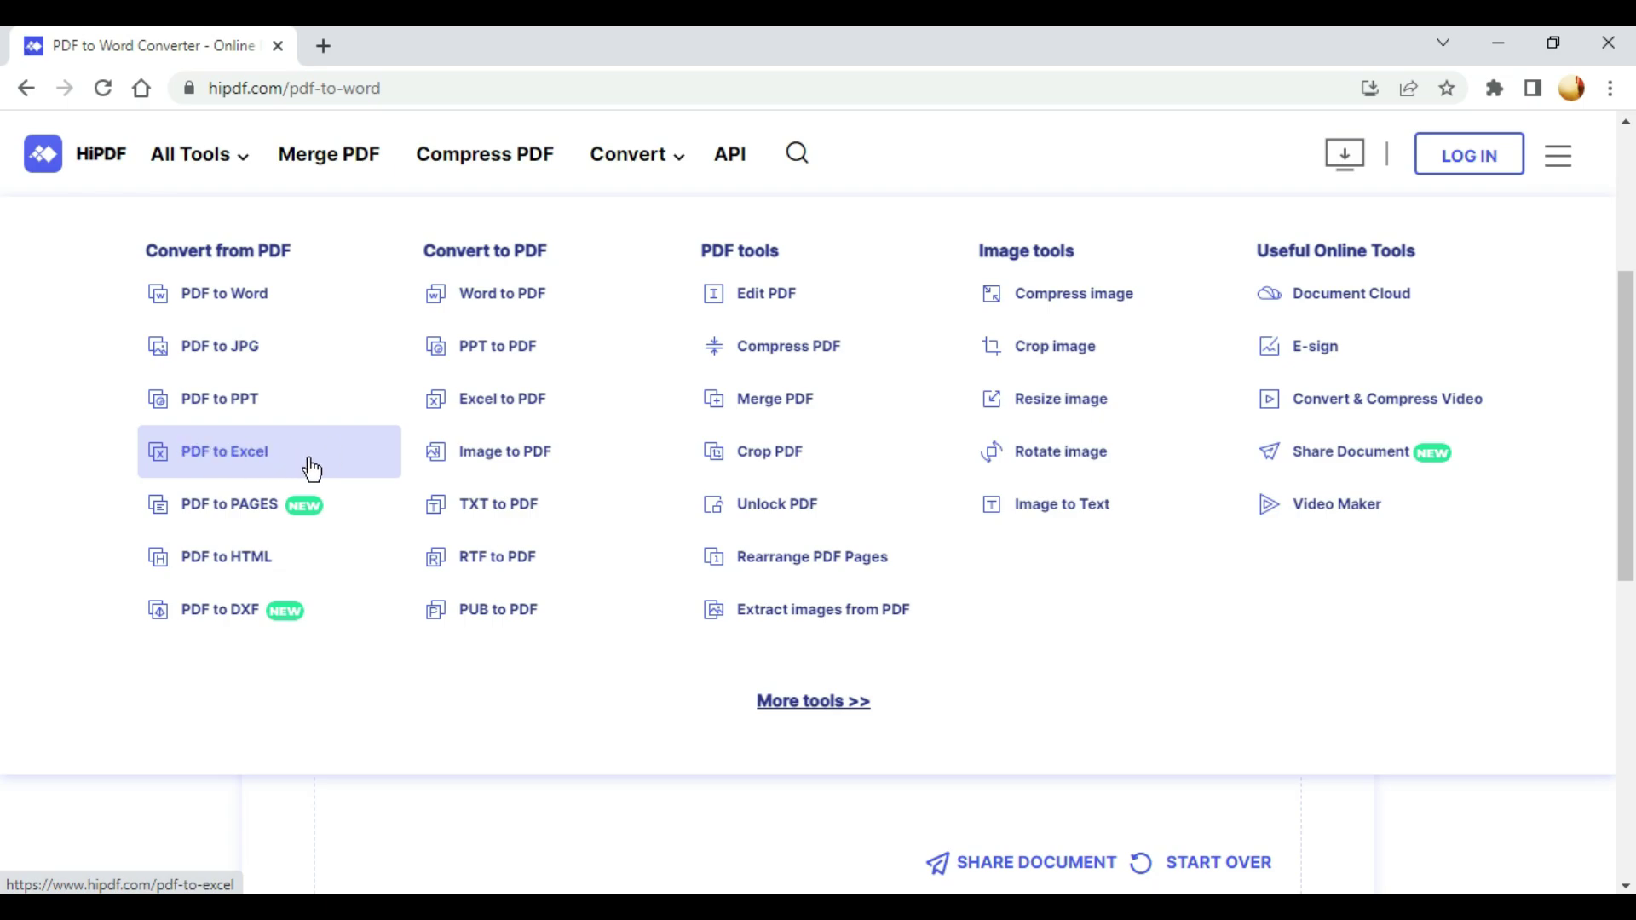
- Upload Data in PDF.pdf to the PDF to Excel converter
left_click(336, 461)
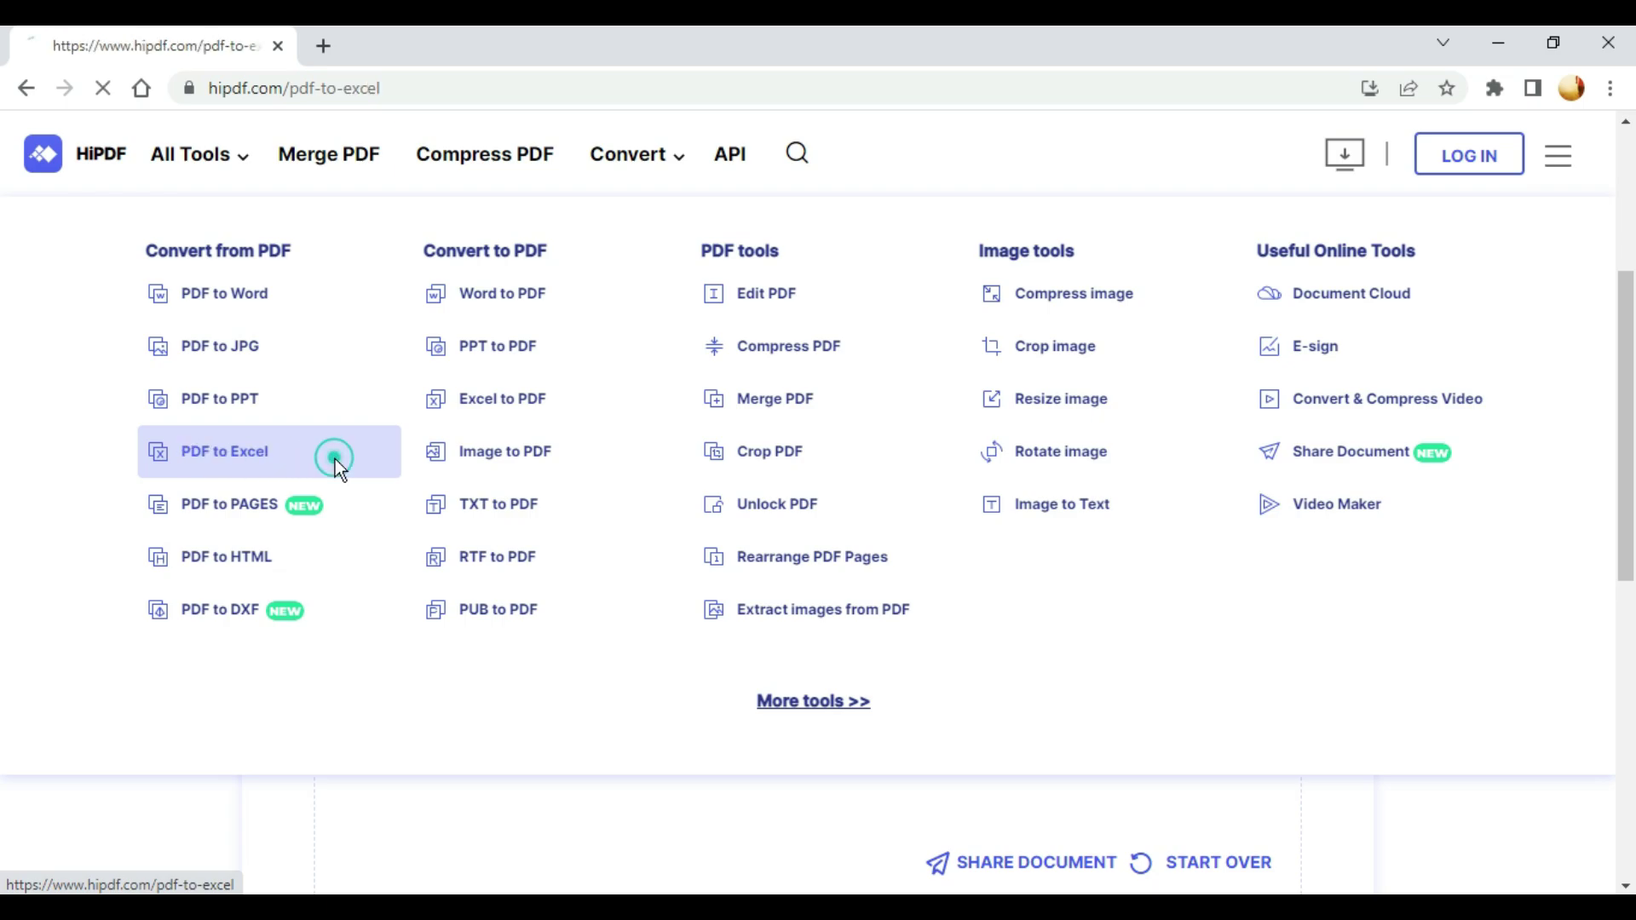
scroll(831, 604, "down", 4)
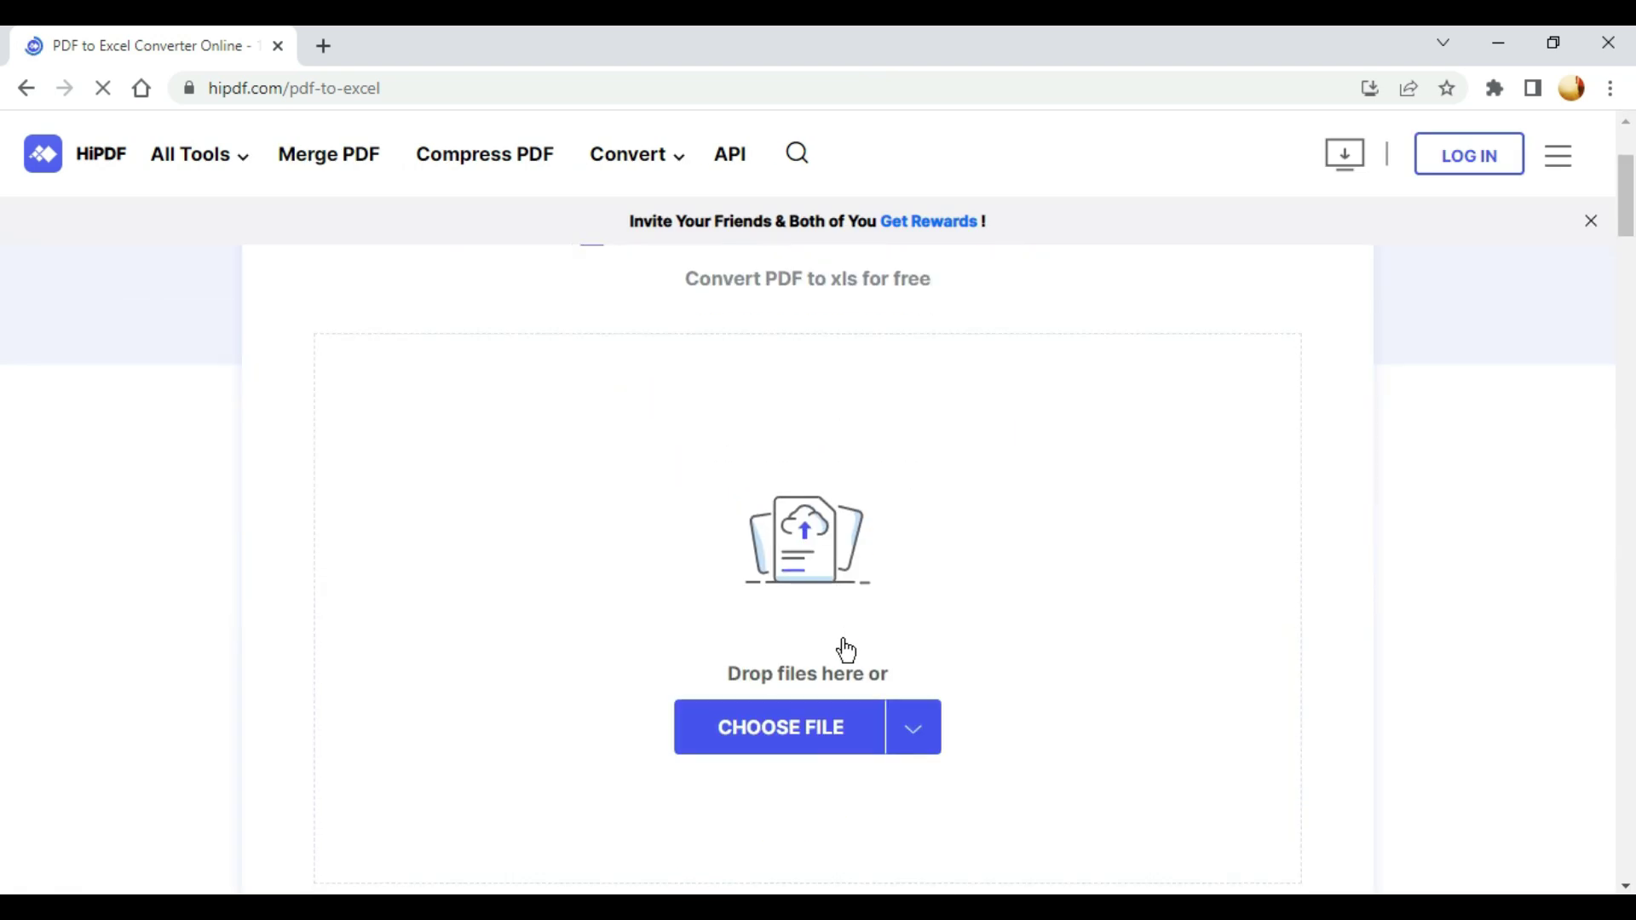
left_click(772, 621)
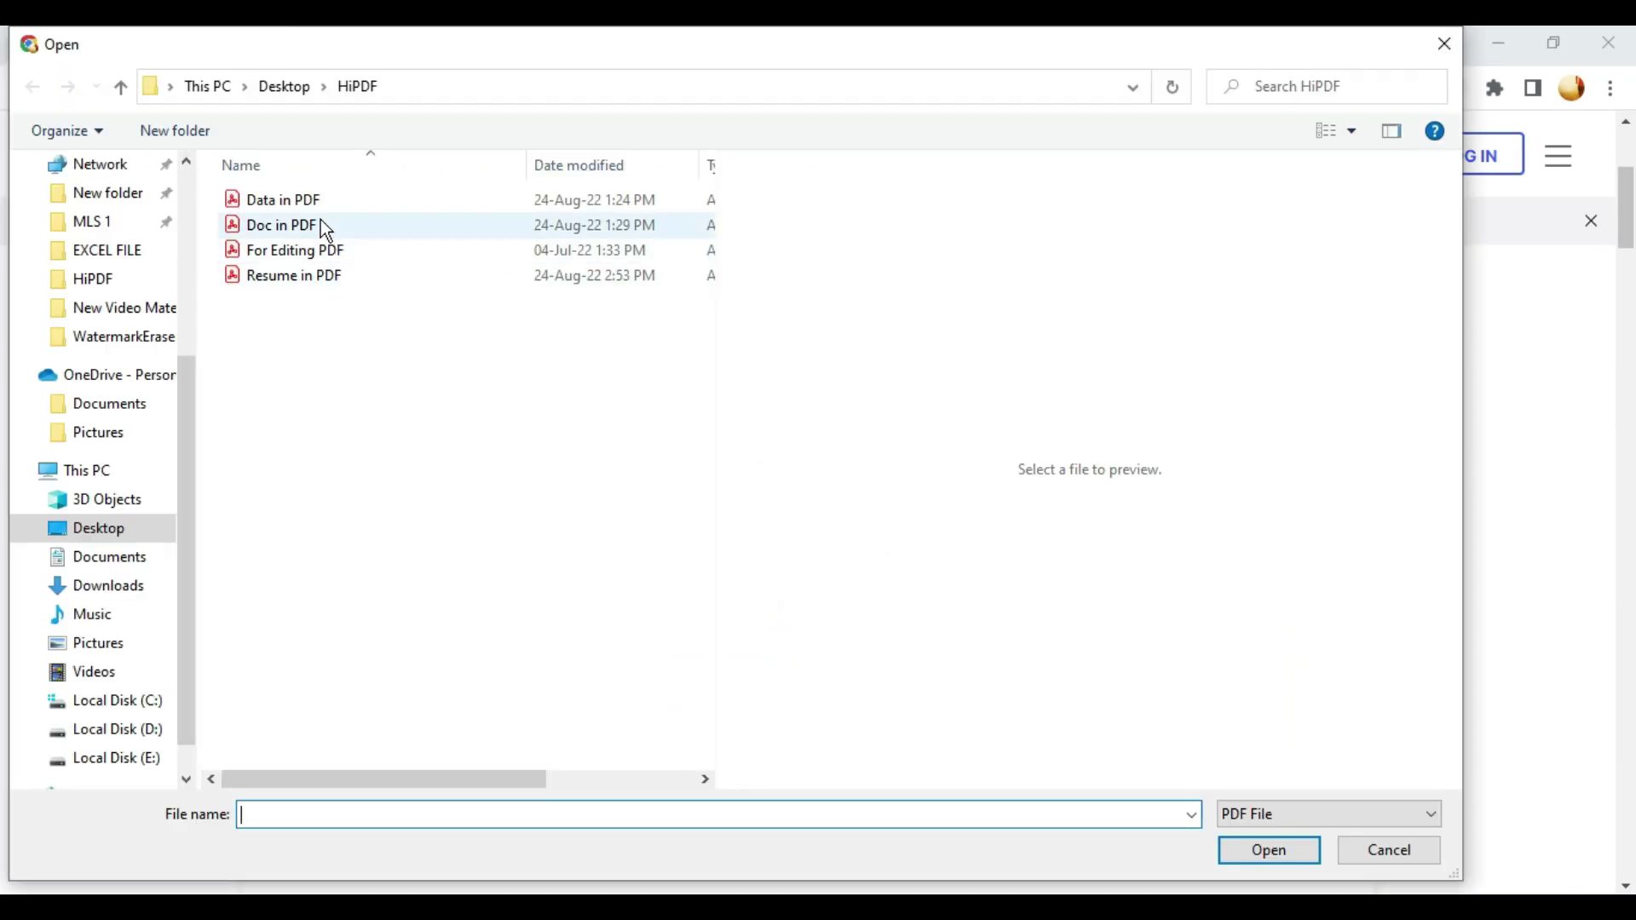
left_click(315, 203)
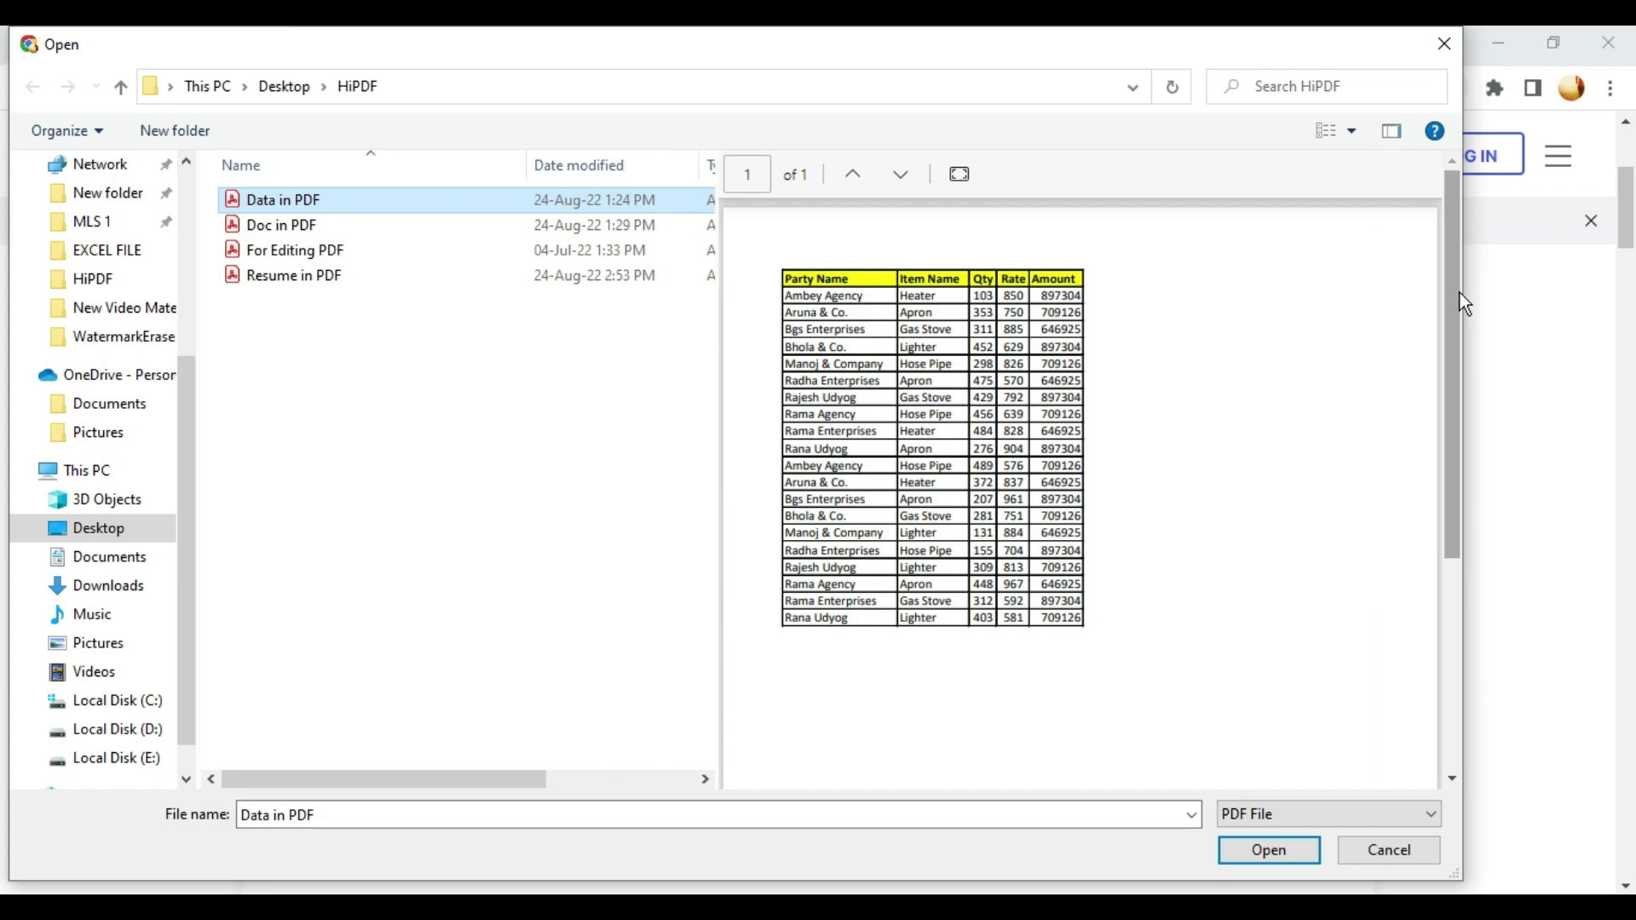
left_click(1270, 850)
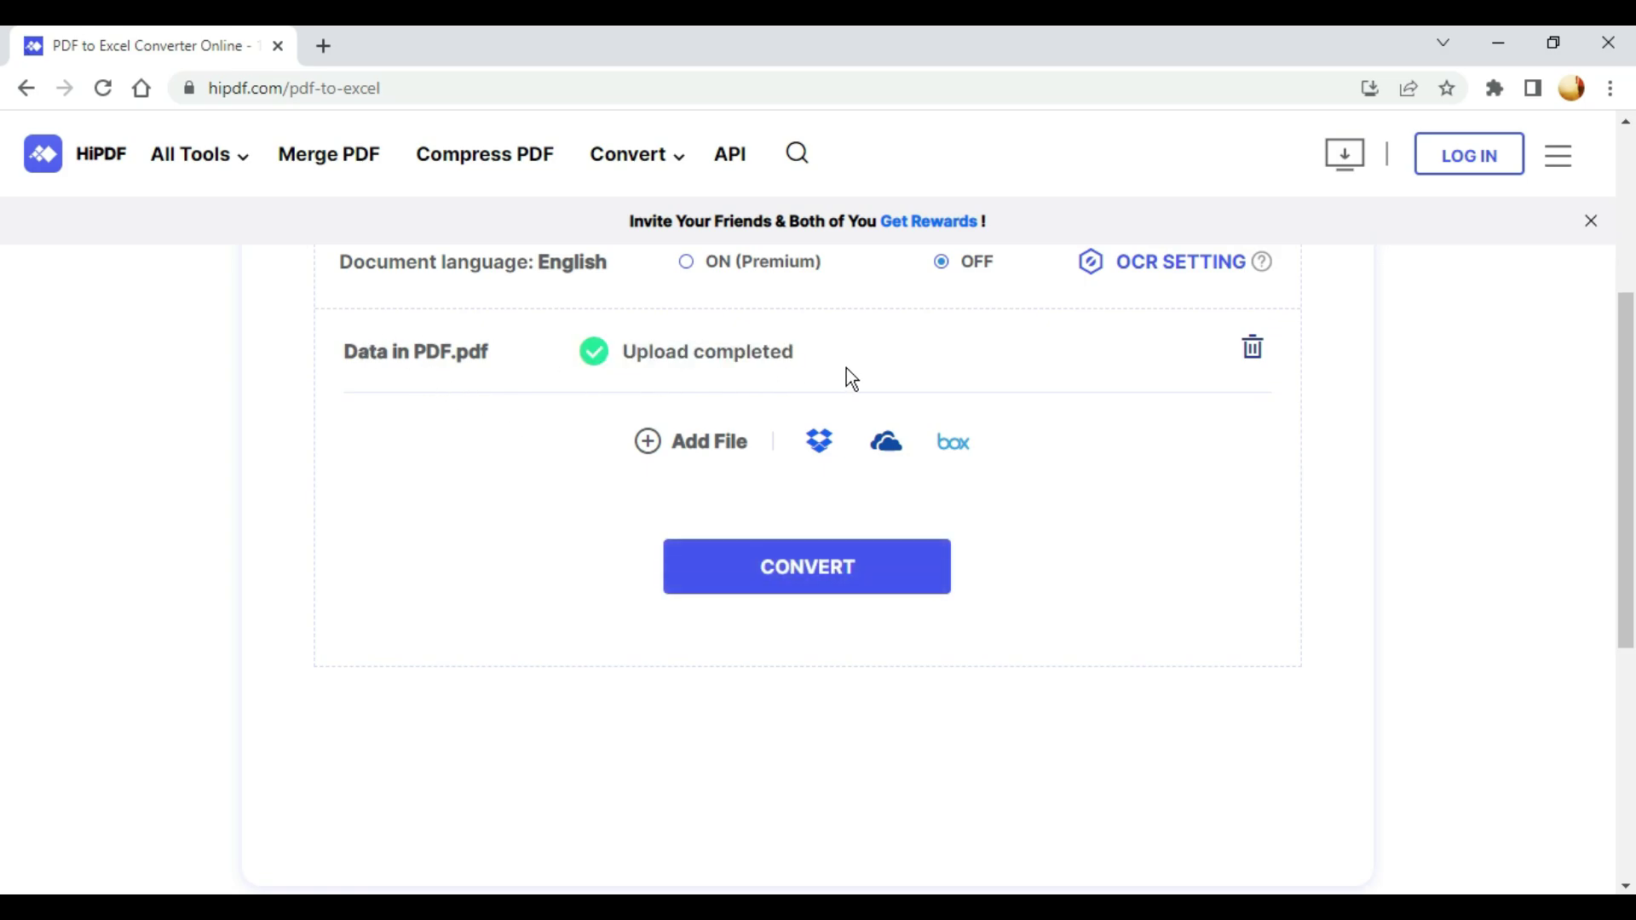
- Convert it to Excel, download Data in PDF.xlsx and open the workbook
left_click(884, 573)
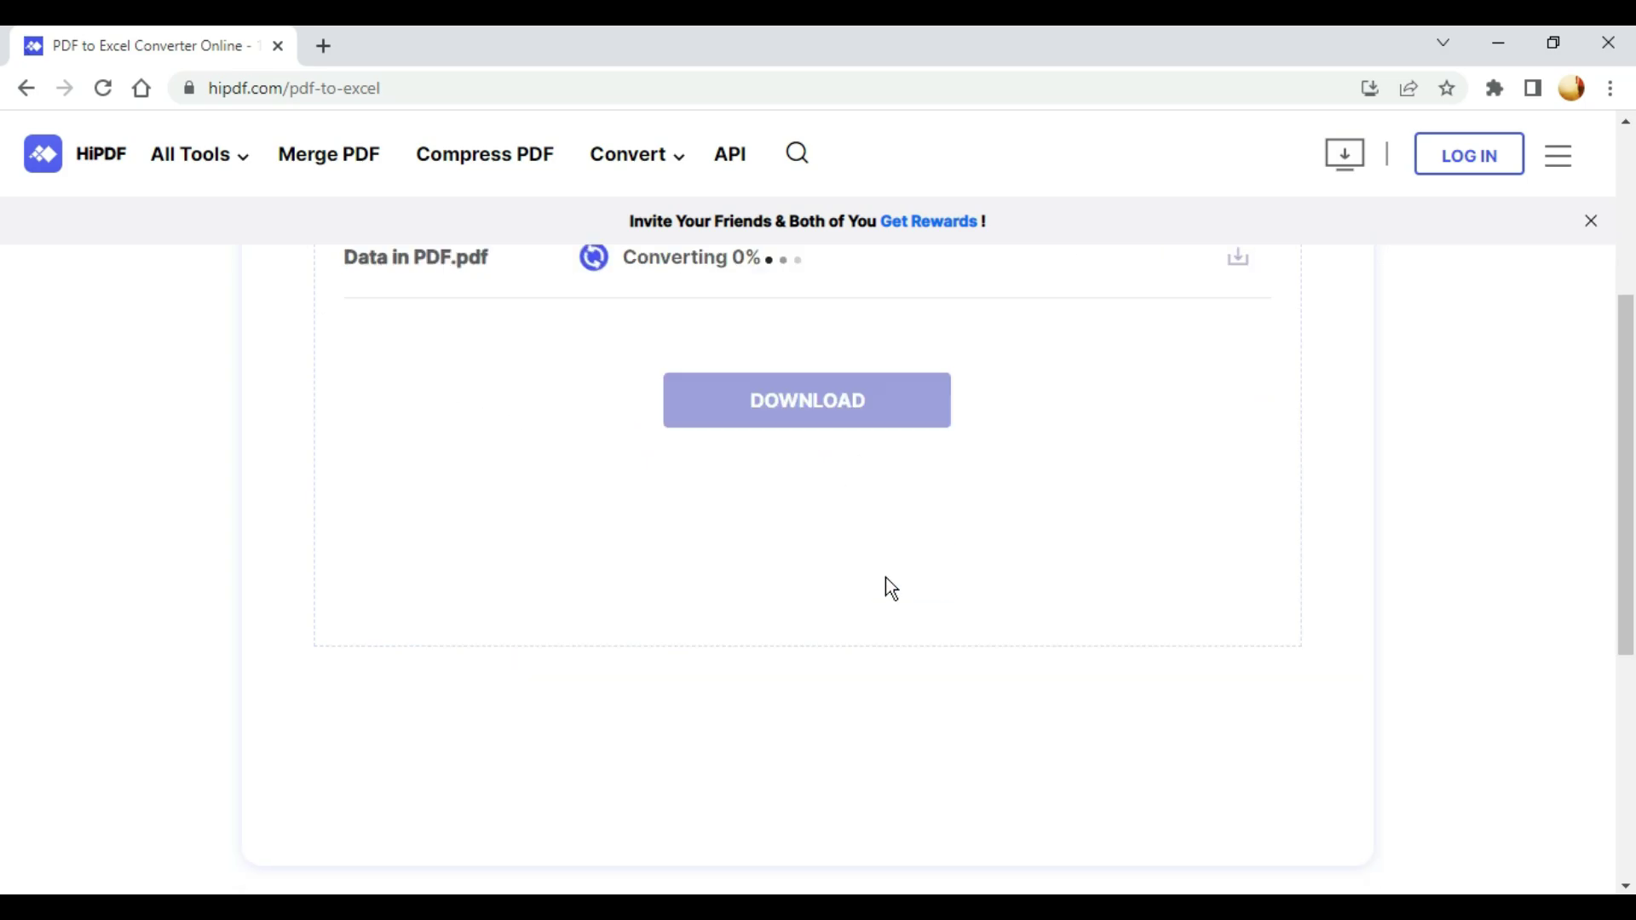
scroll(635, 483, "up", 2)
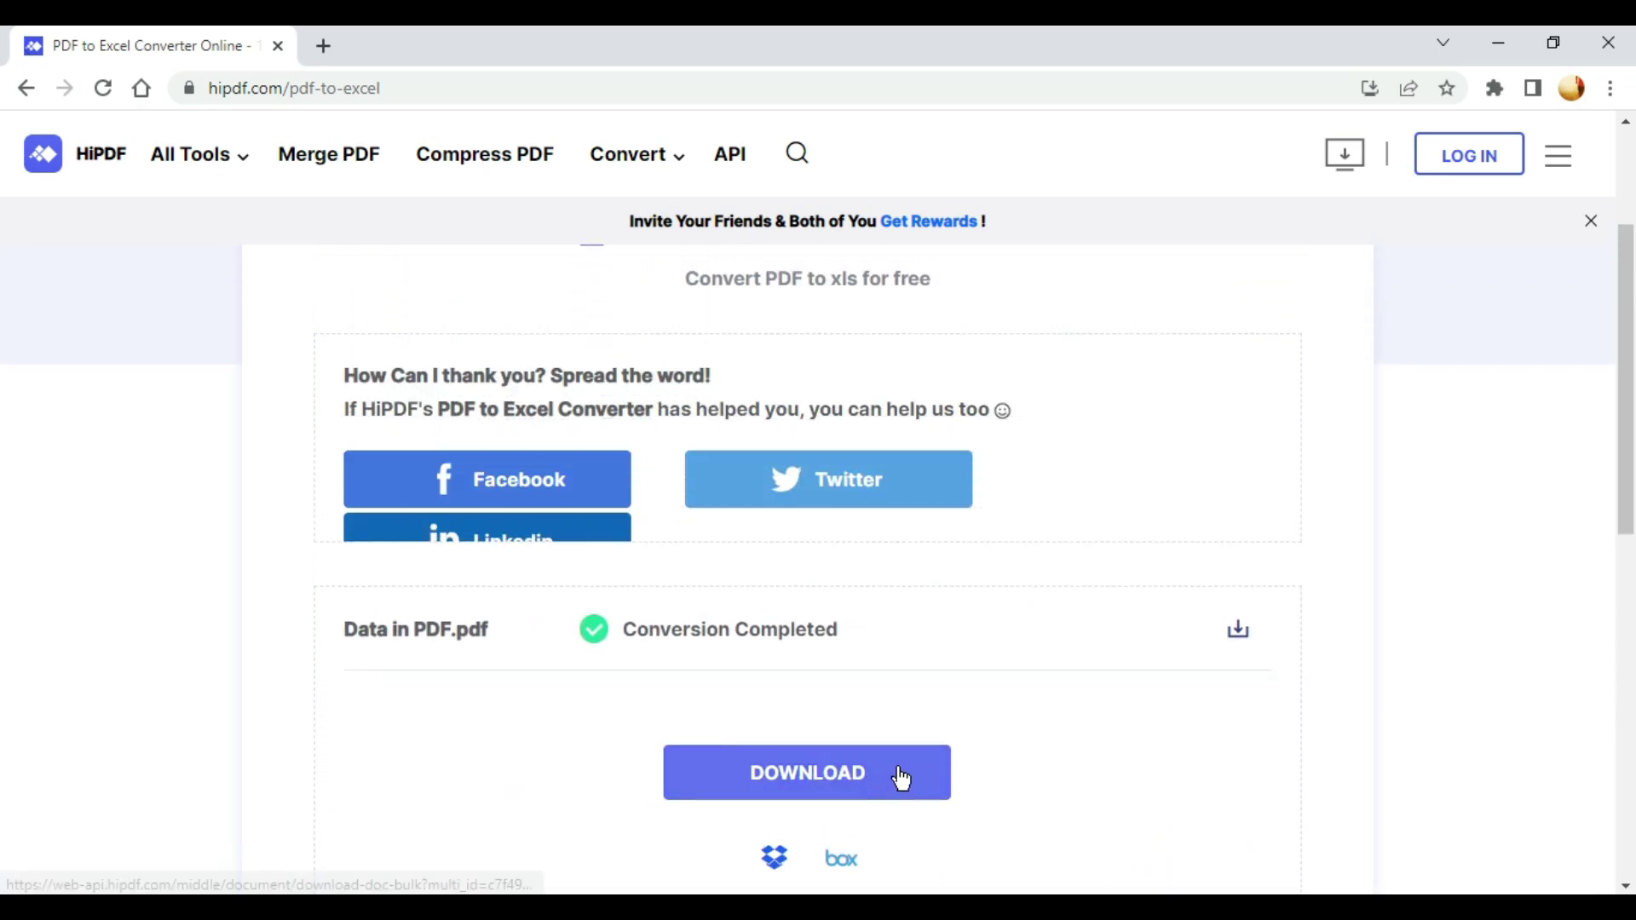
left_click(848, 658)
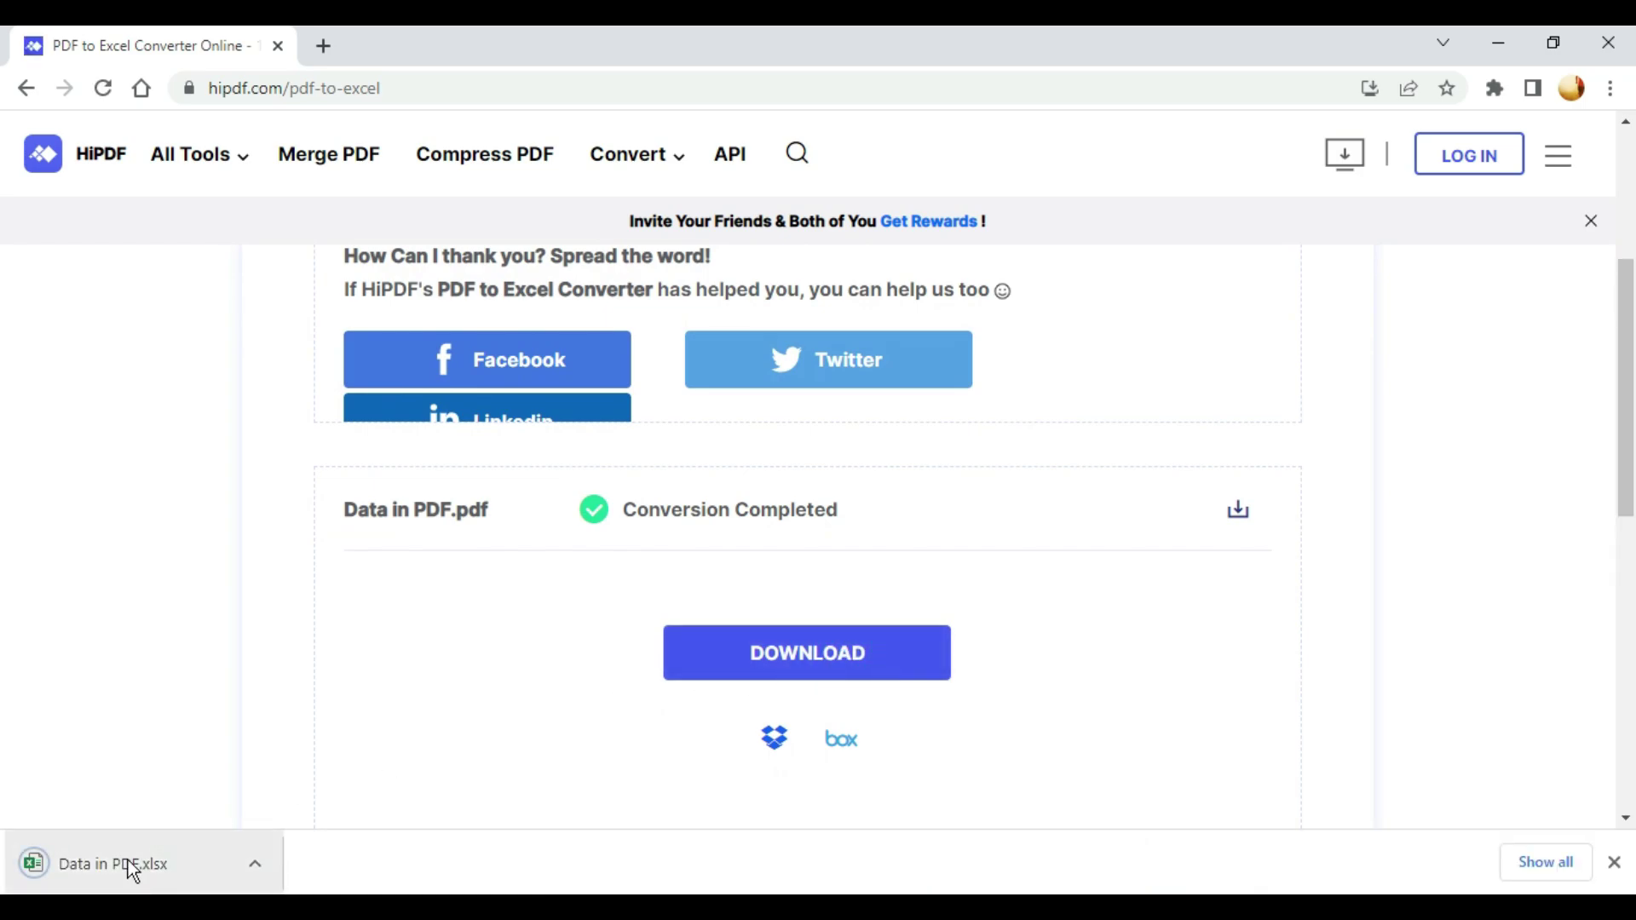
left_click(128, 862)
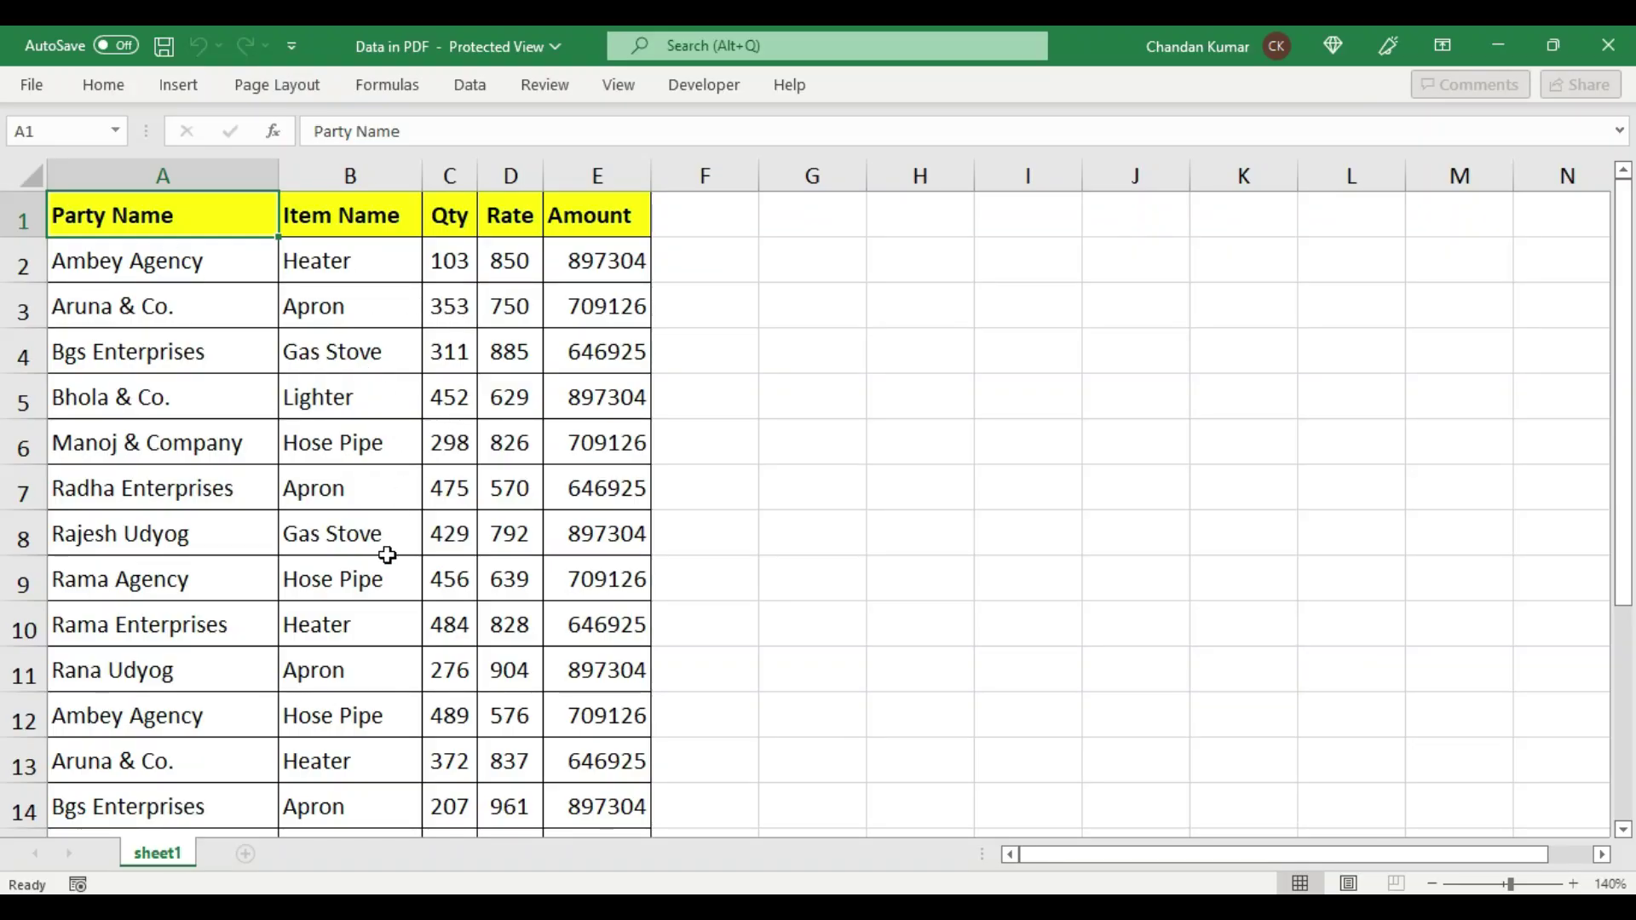
- Scroll the Party Name table, inspect the amount in cell E7, then close Excel
scroll(387, 555, "down", 2)
scroll(388, 562, "down", 2)
scroll(398, 564, "up", 4)
left_click(557, 502)
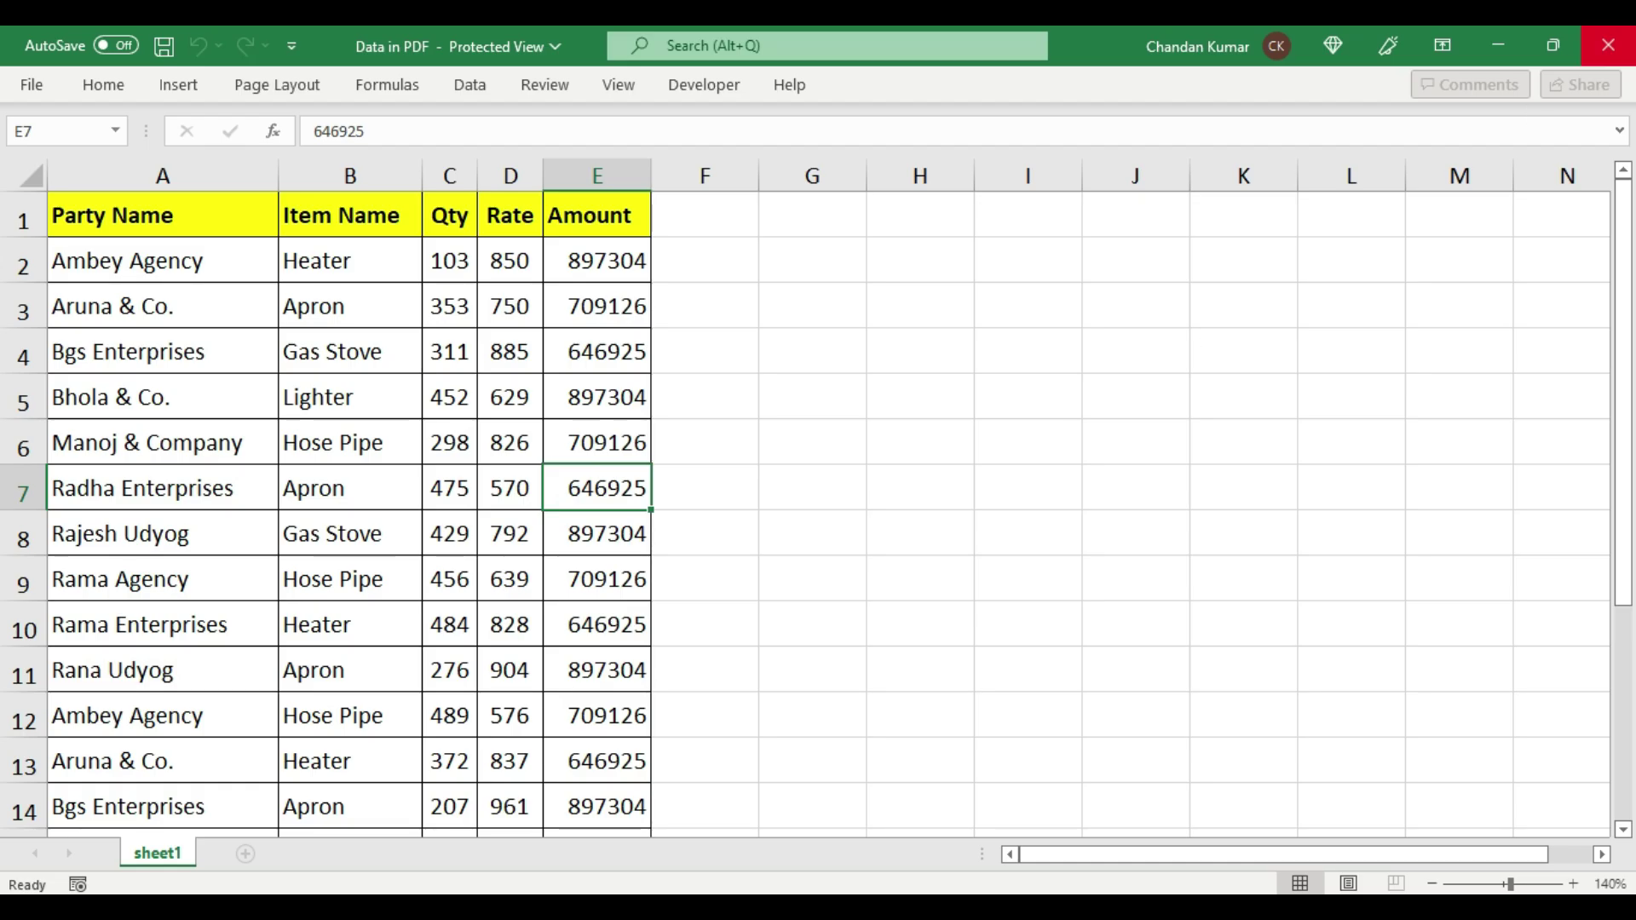
left_click(1609, 45)
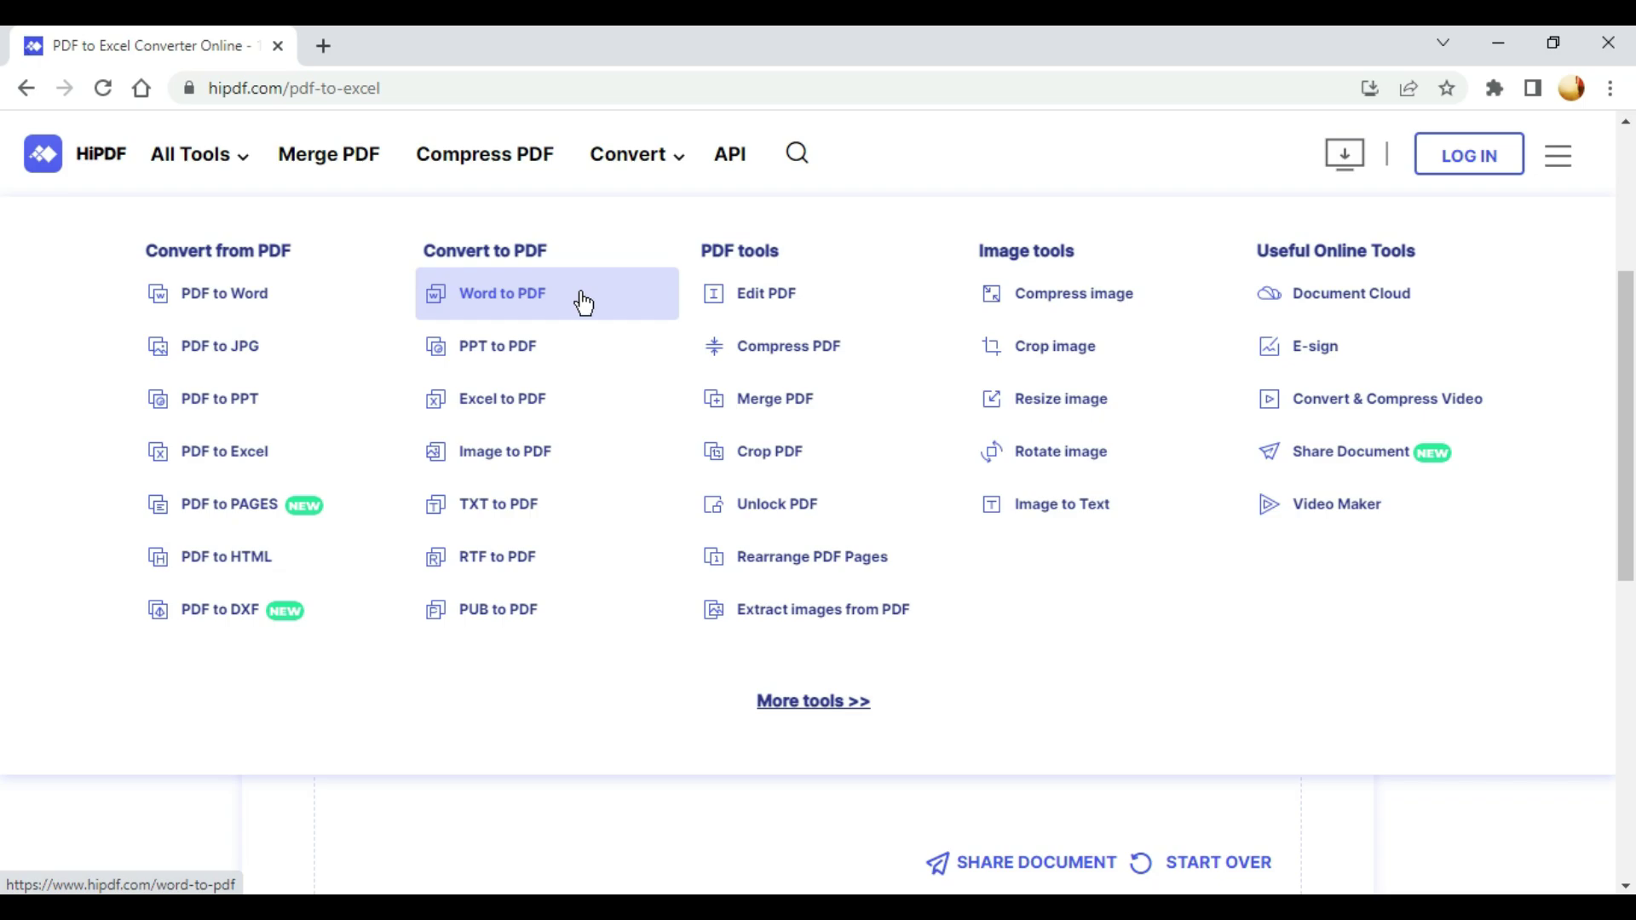
- Upload the HiPDF Docs Word document to the Word to PDF converter
left_click(590, 304)
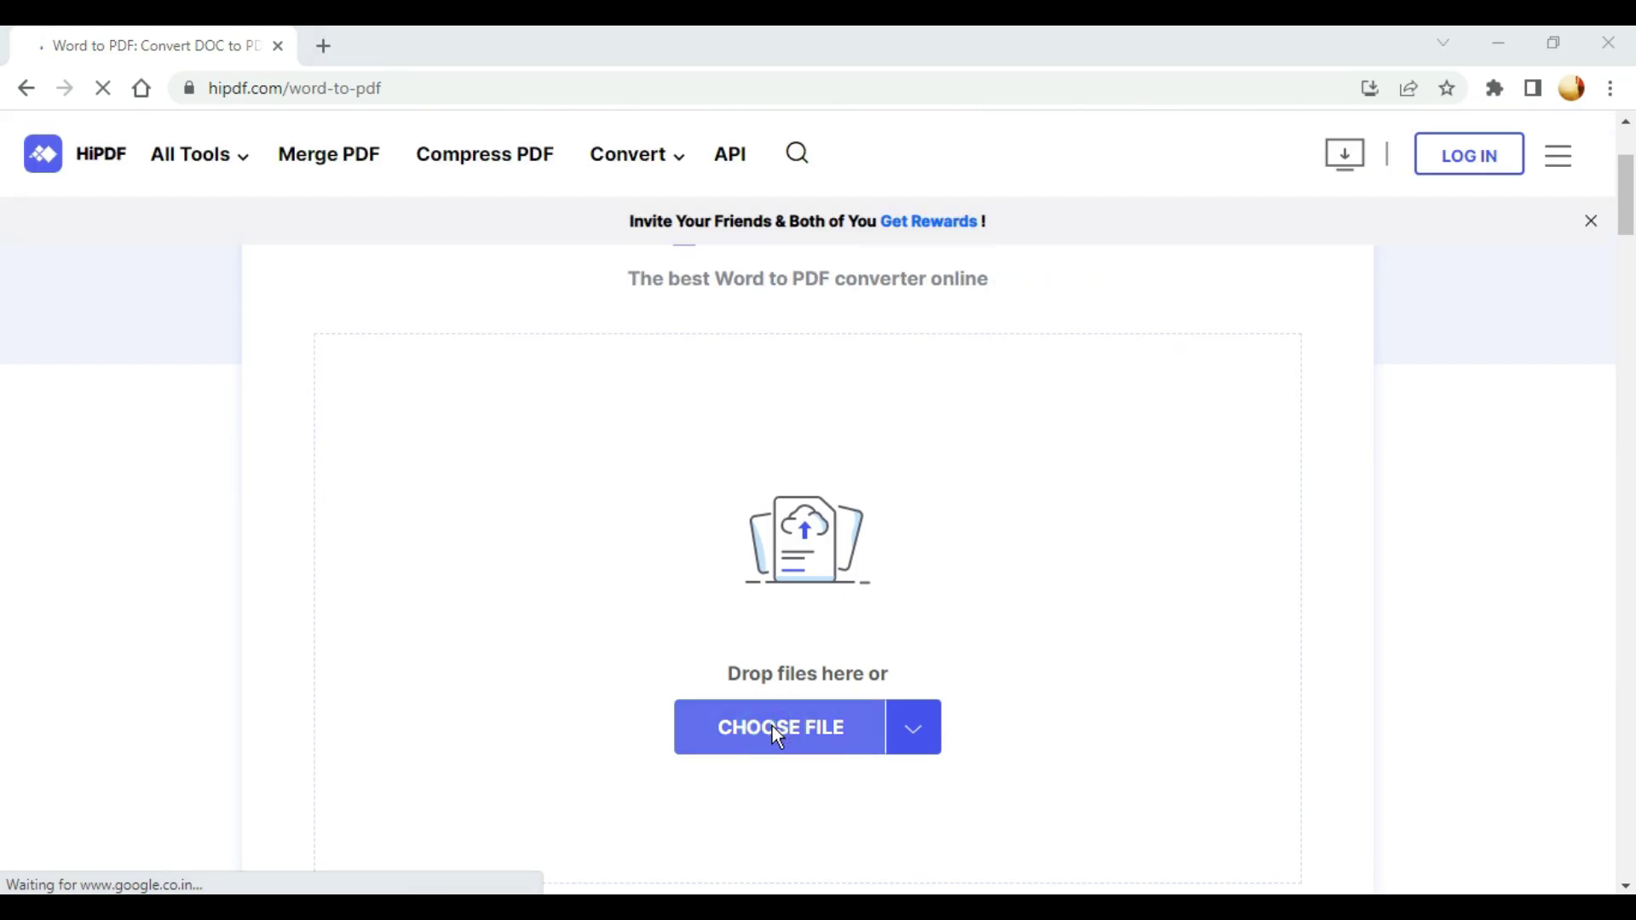
left_click(778, 737)
left_click(380, 192)
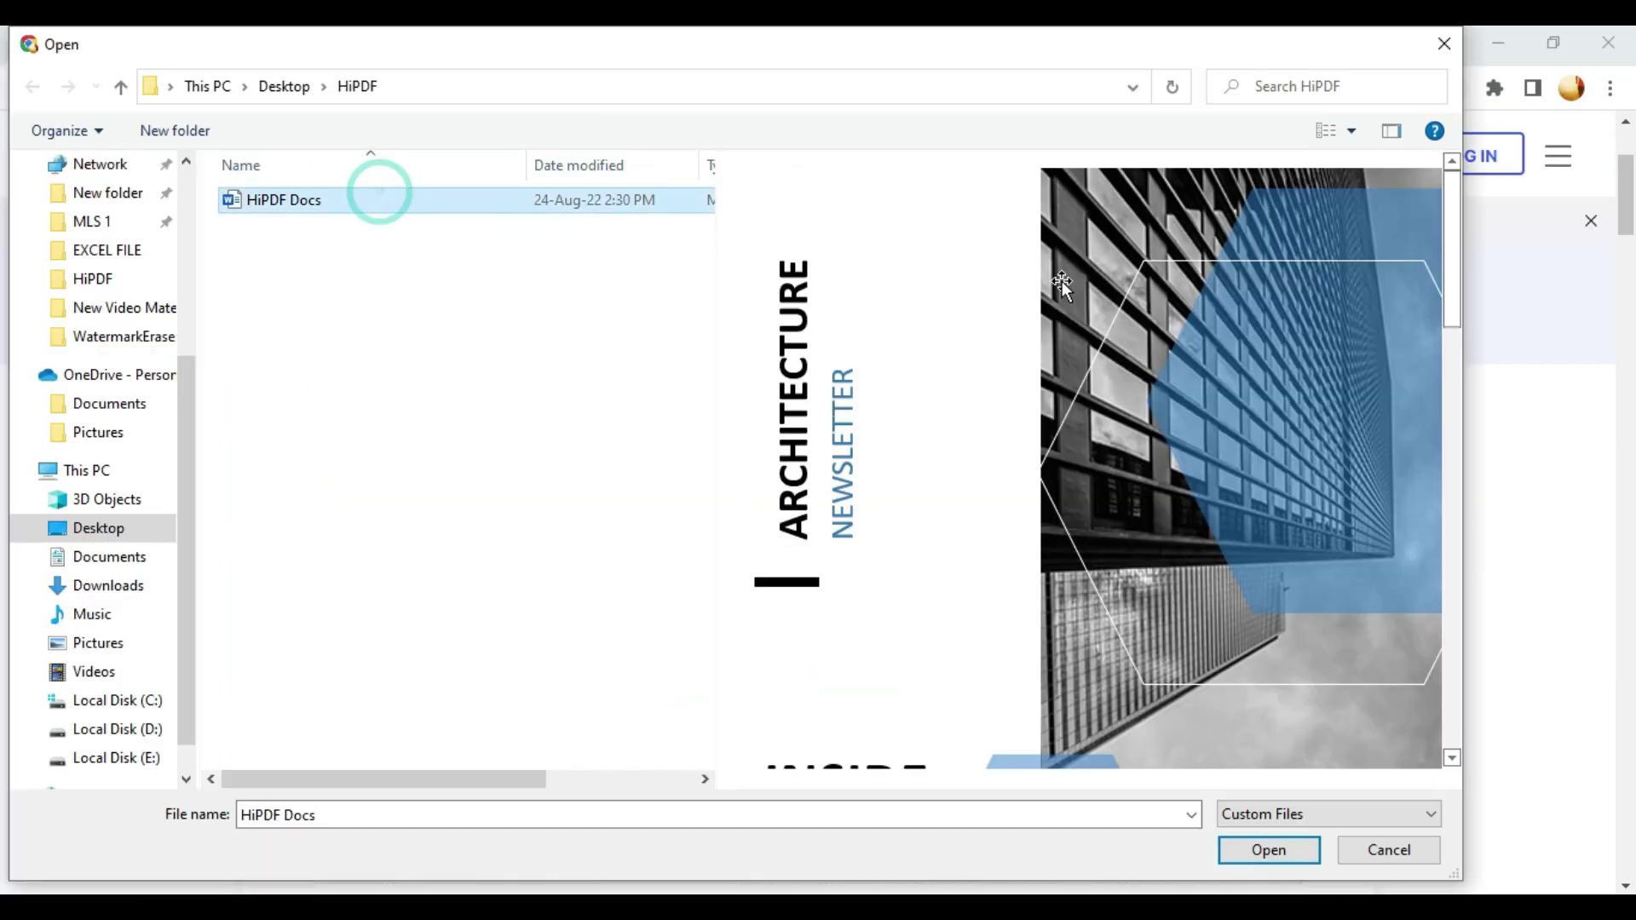
scroll(1214, 503, "down", 3)
scroll(1216, 504, "down", 5)
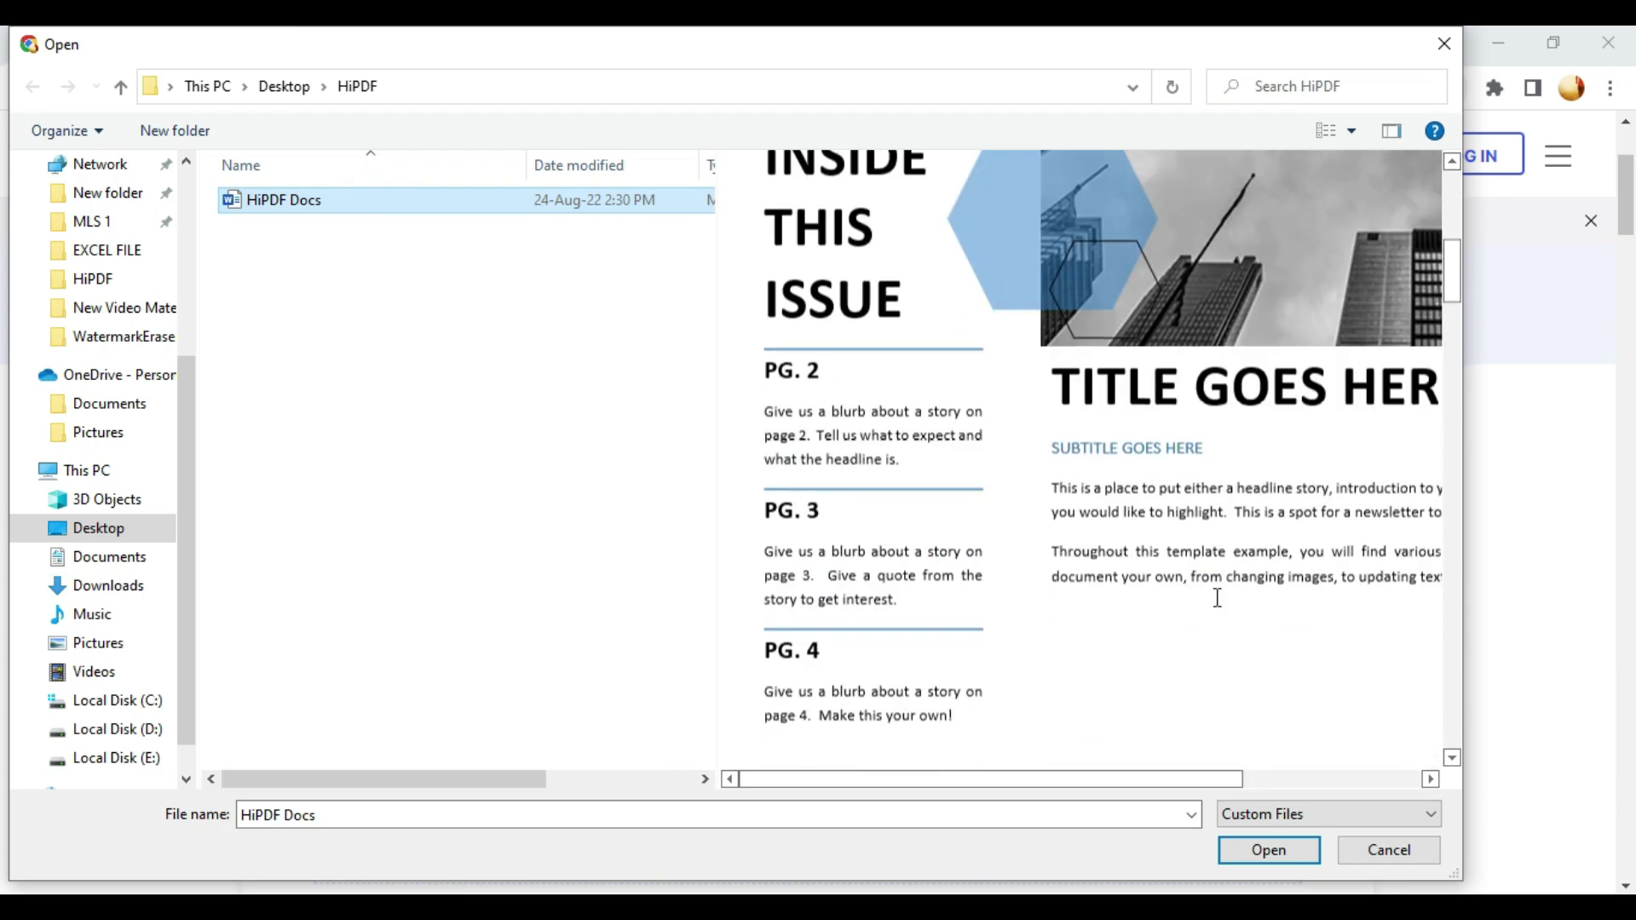
scroll(1216, 595, "down", 4)
left_click(1277, 850)
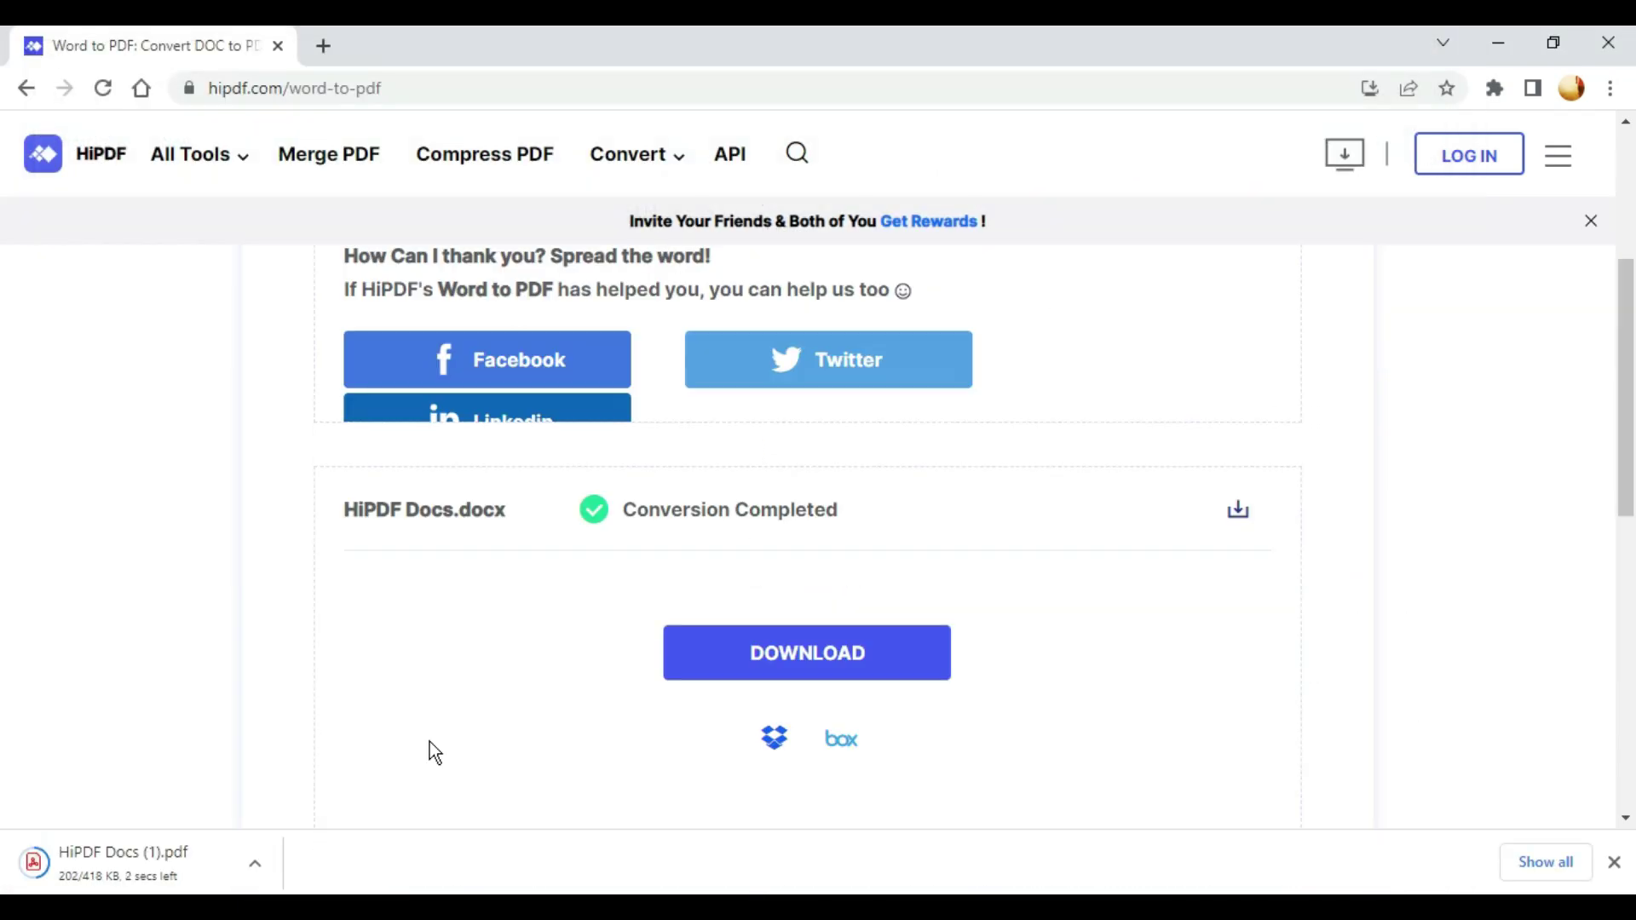
- Open the downloaded HiPDF Docs (1).pdf in the browser and scroll through it
left_click(152, 871)
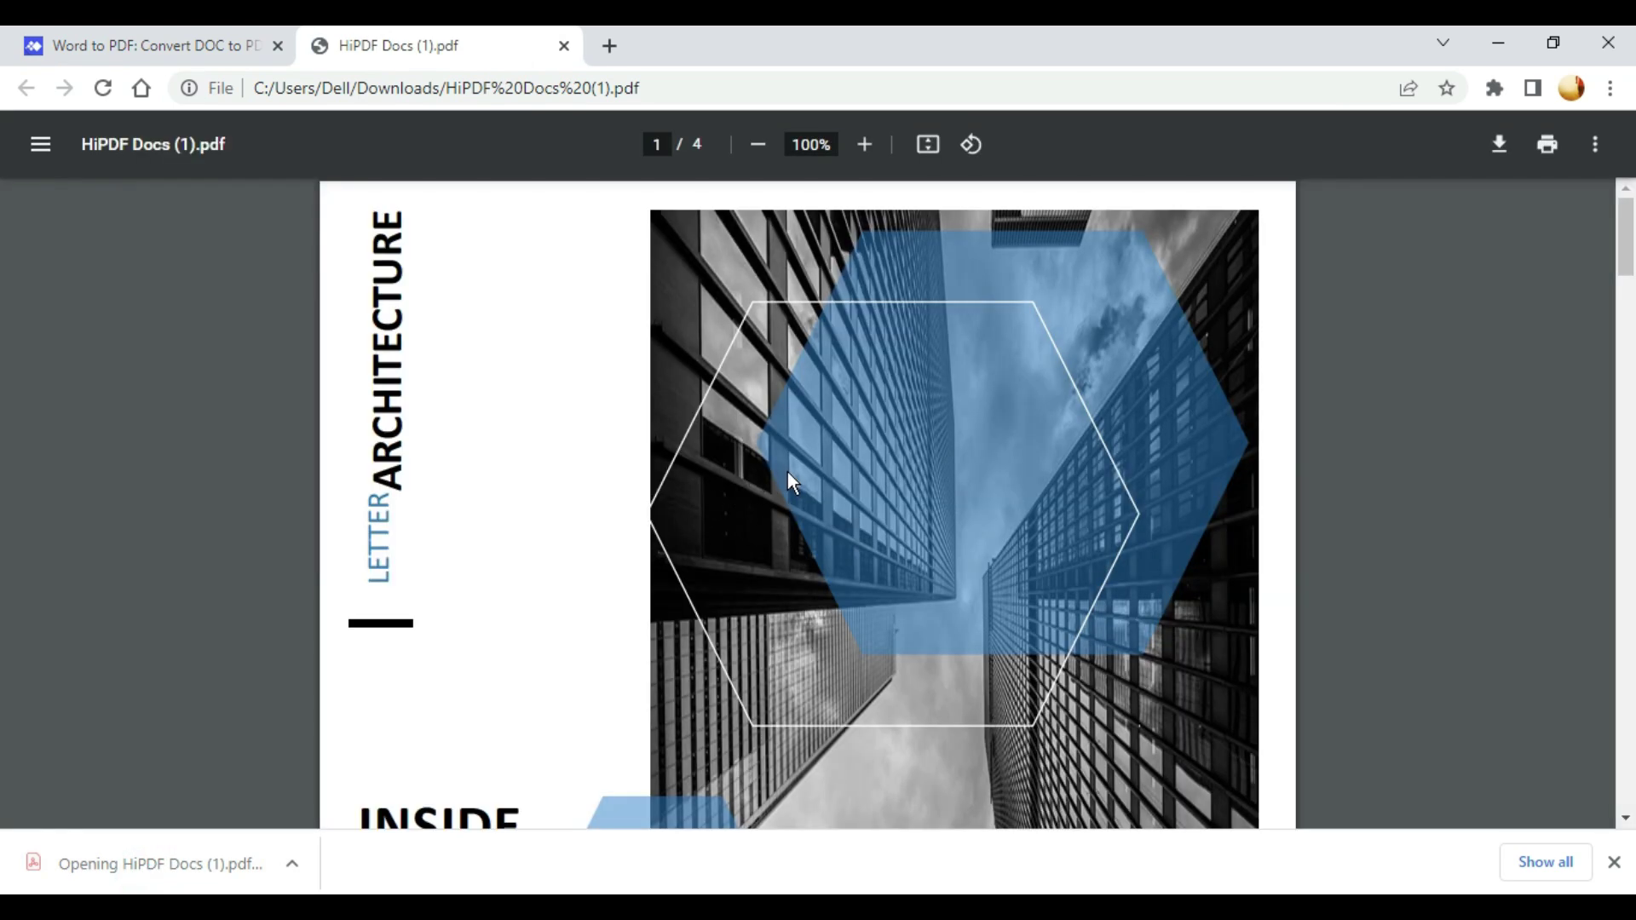
scroll(789, 479, "down", 5)
scroll(789, 494, "down", 8)
scroll(789, 499, "down", 6)
- Scroll to the end of the converted newsletter PDF and close its tab with Ctrl+W
scroll(791, 501, "down", 7)
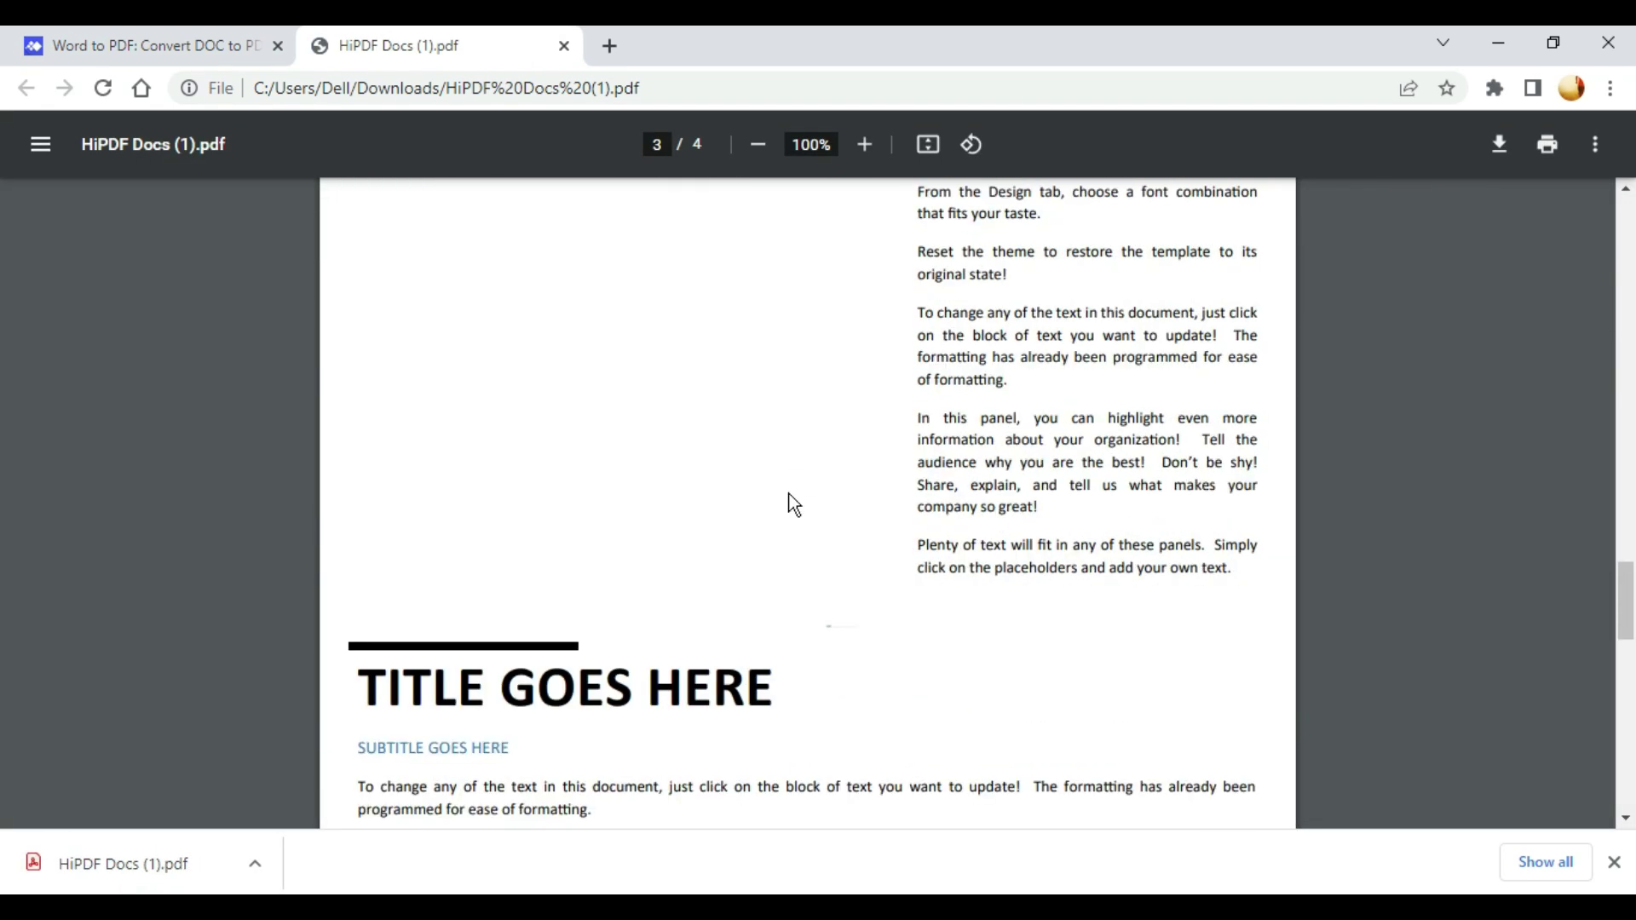
scroll(789, 492, "down", 5)
scroll(790, 492, "down", 5)
scroll(789, 492, "down", 3)
key("ctrl+w")
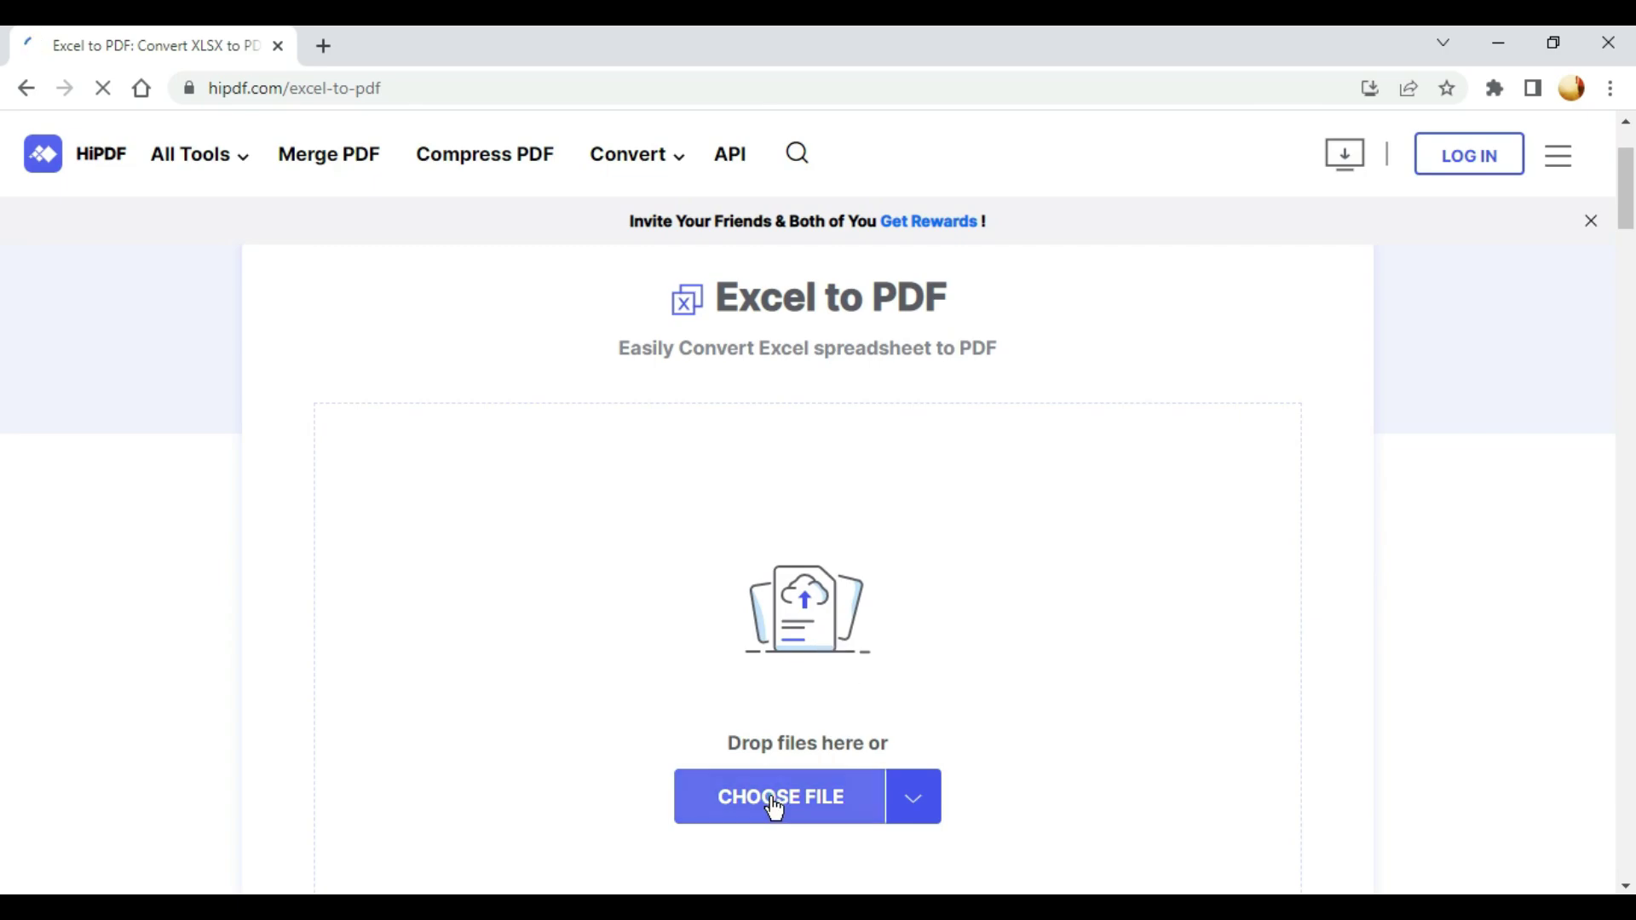
- Upload the EdBharat Data XL spreadsheet for conversion to PDF
left_click(772, 800)
left_click(357, 201)
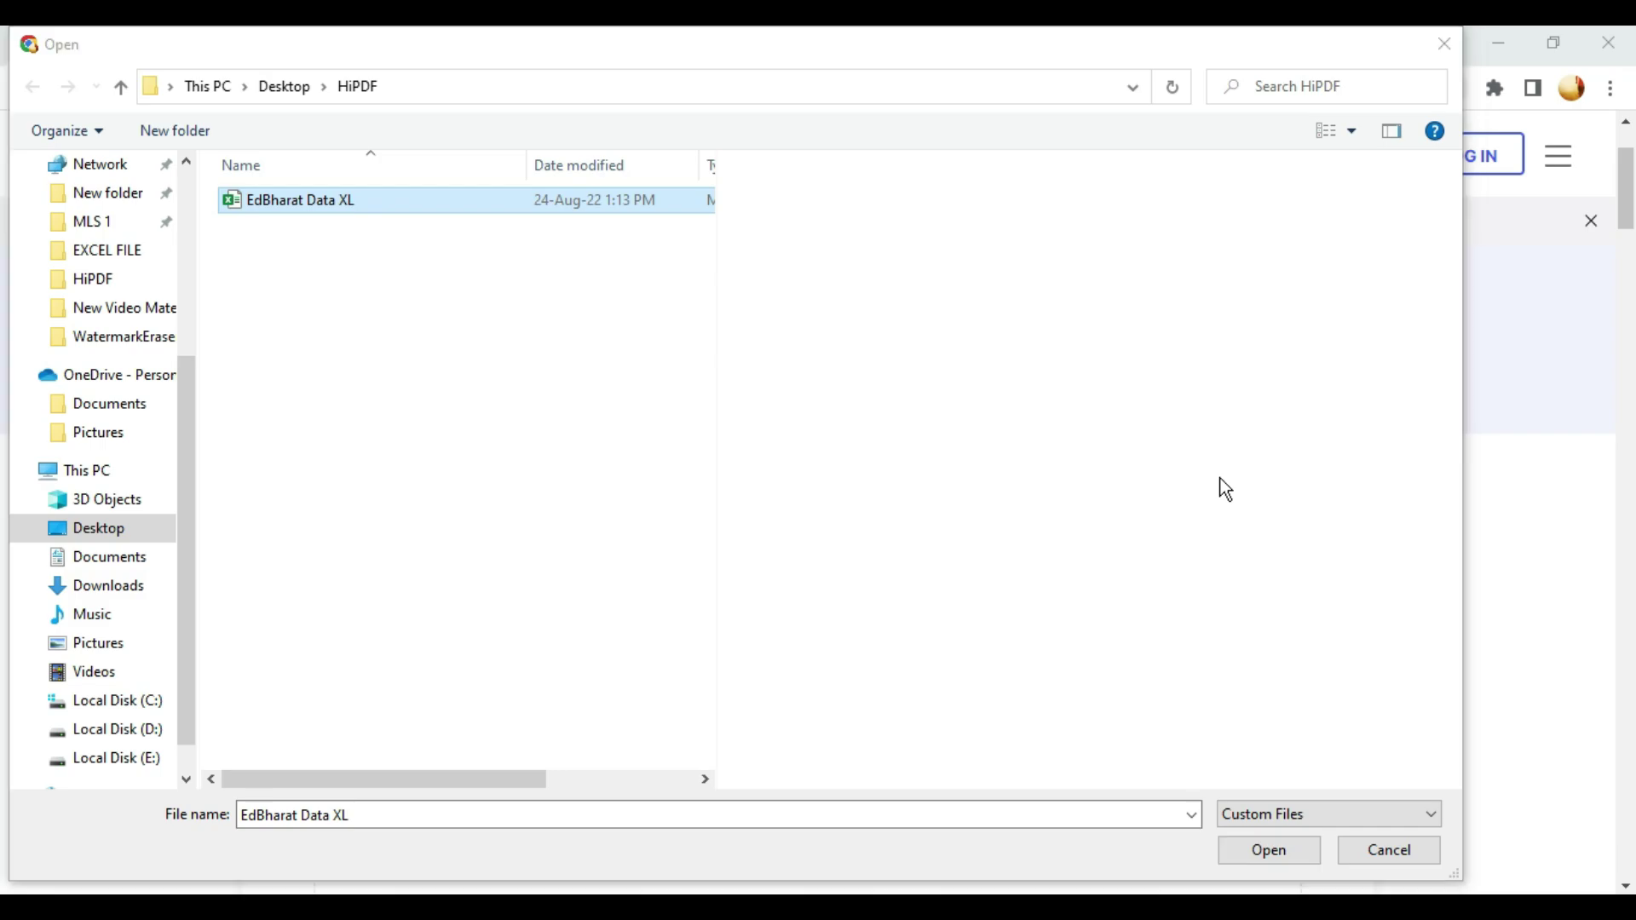
left_click(1293, 857)
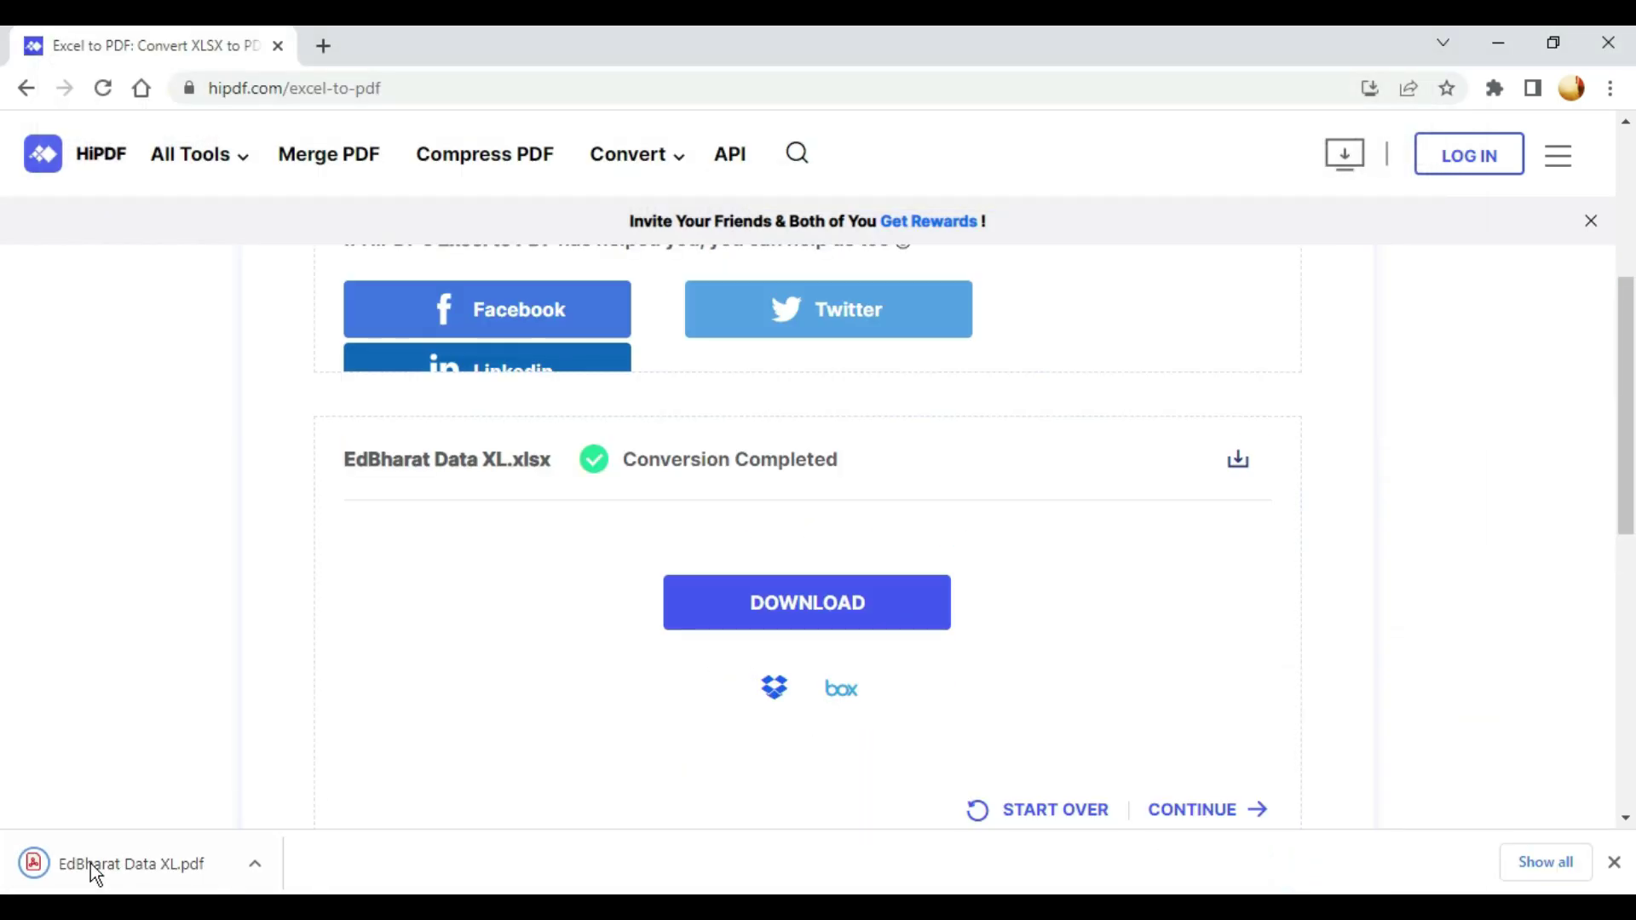
- Open the converted PDF, view its monthly ORC calculation table, then close it
left_click(132, 861)
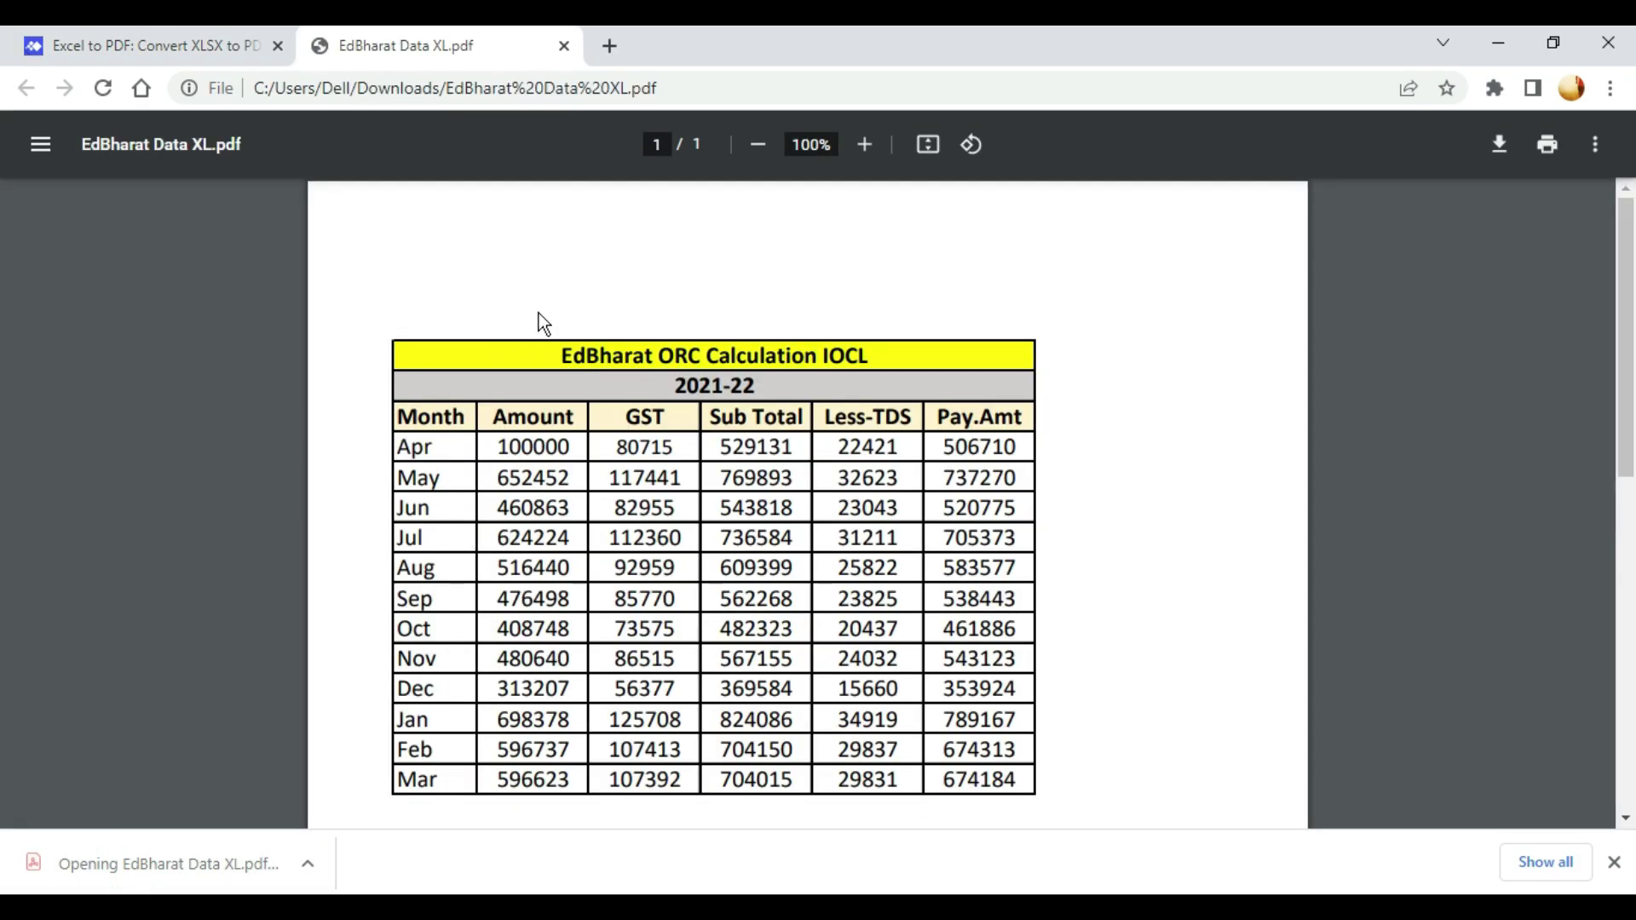
scroll(1133, 529, "down", 2)
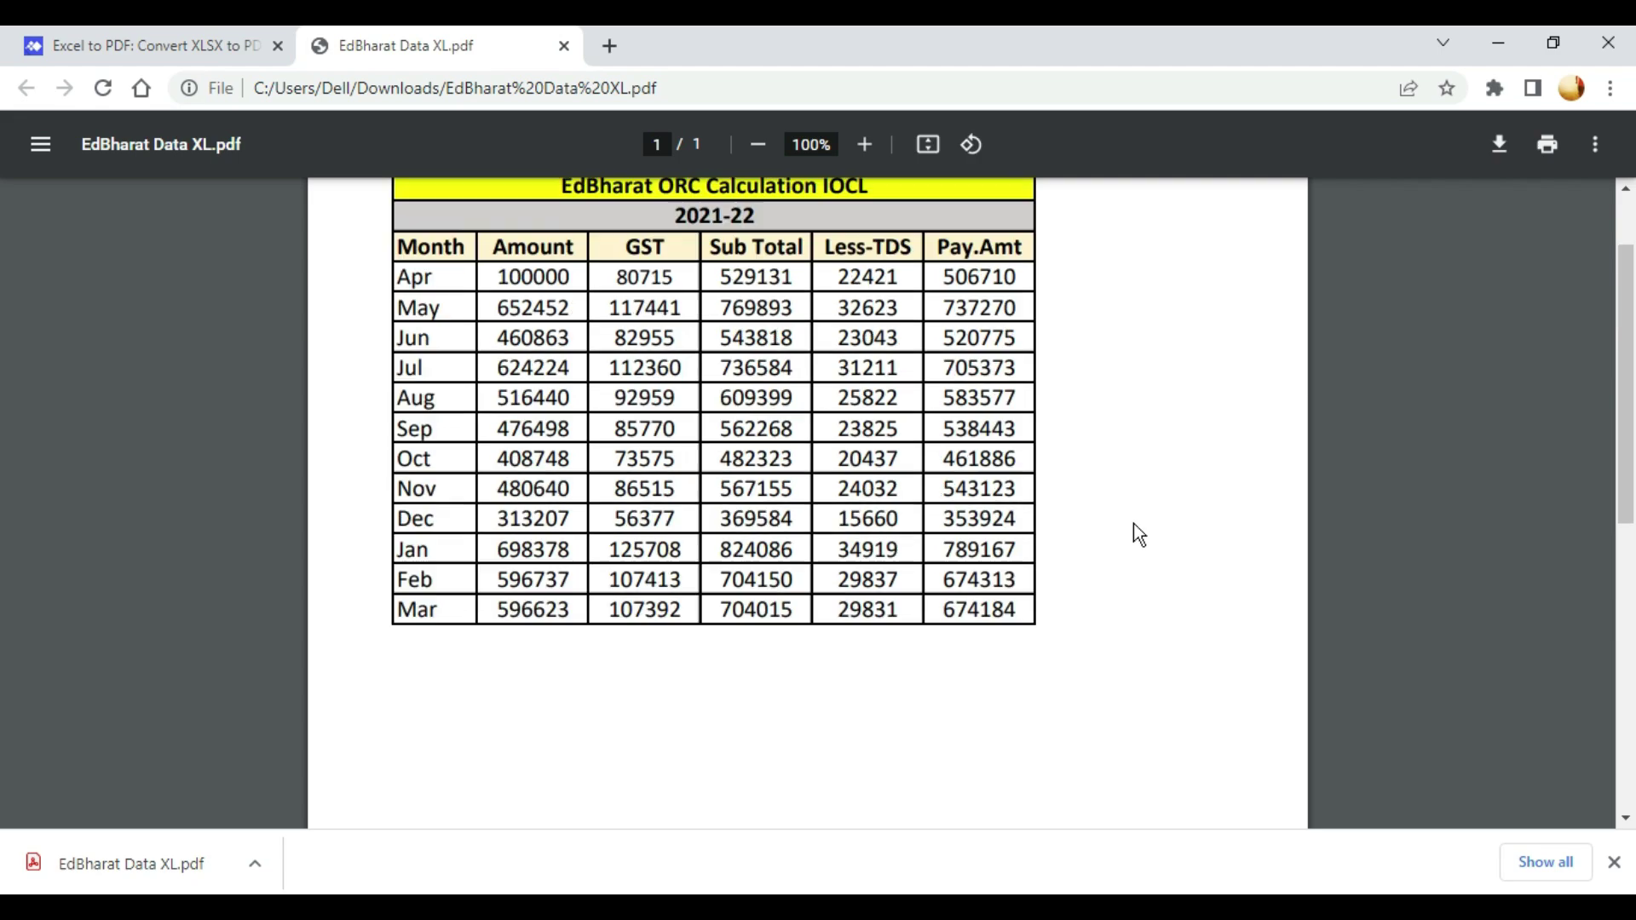
scroll(1134, 524, "up", 2)
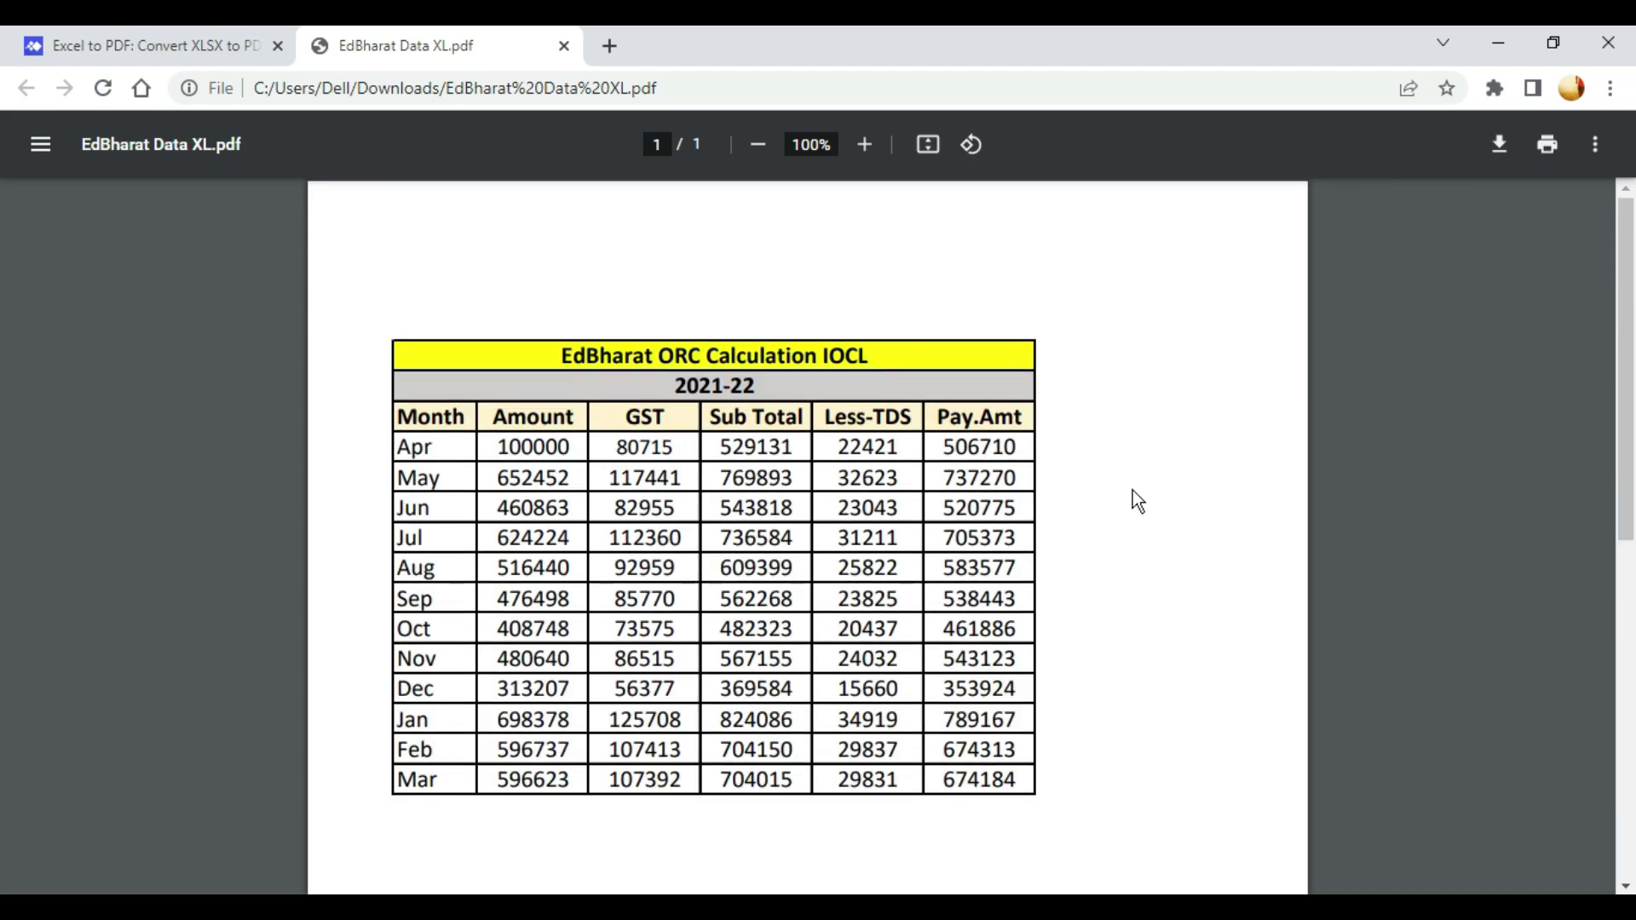
left_click(565, 47)
- Load Doc in PDF into the Edit PDF tool and scroll down to its final paragraphs
scroll(498, 530, "up", 5)
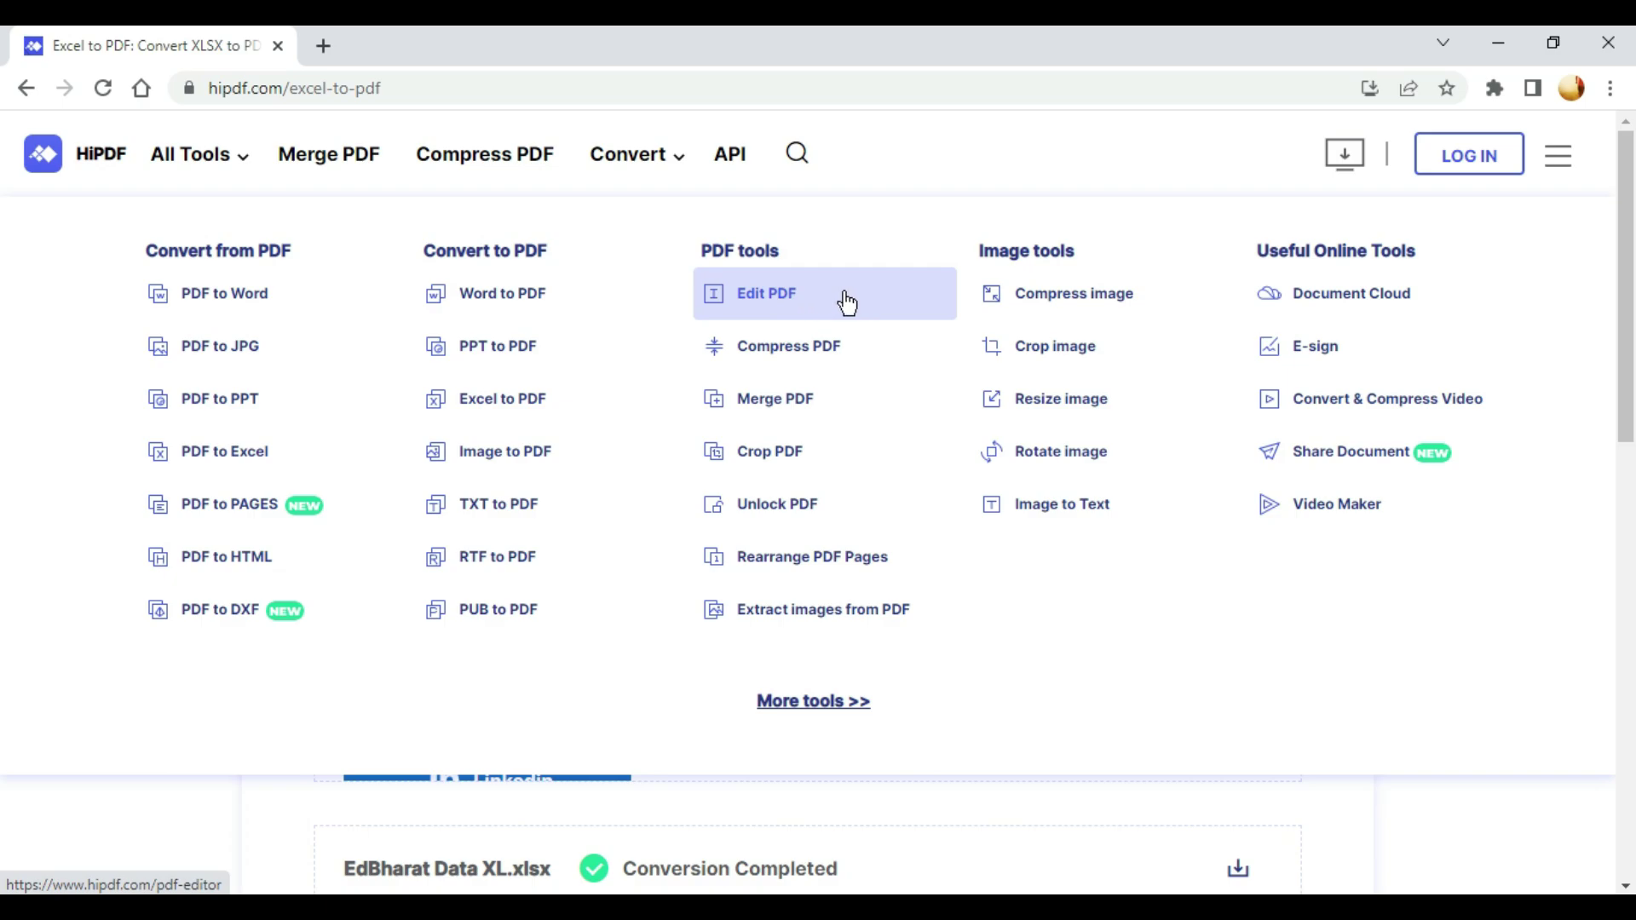
left_click(847, 303)
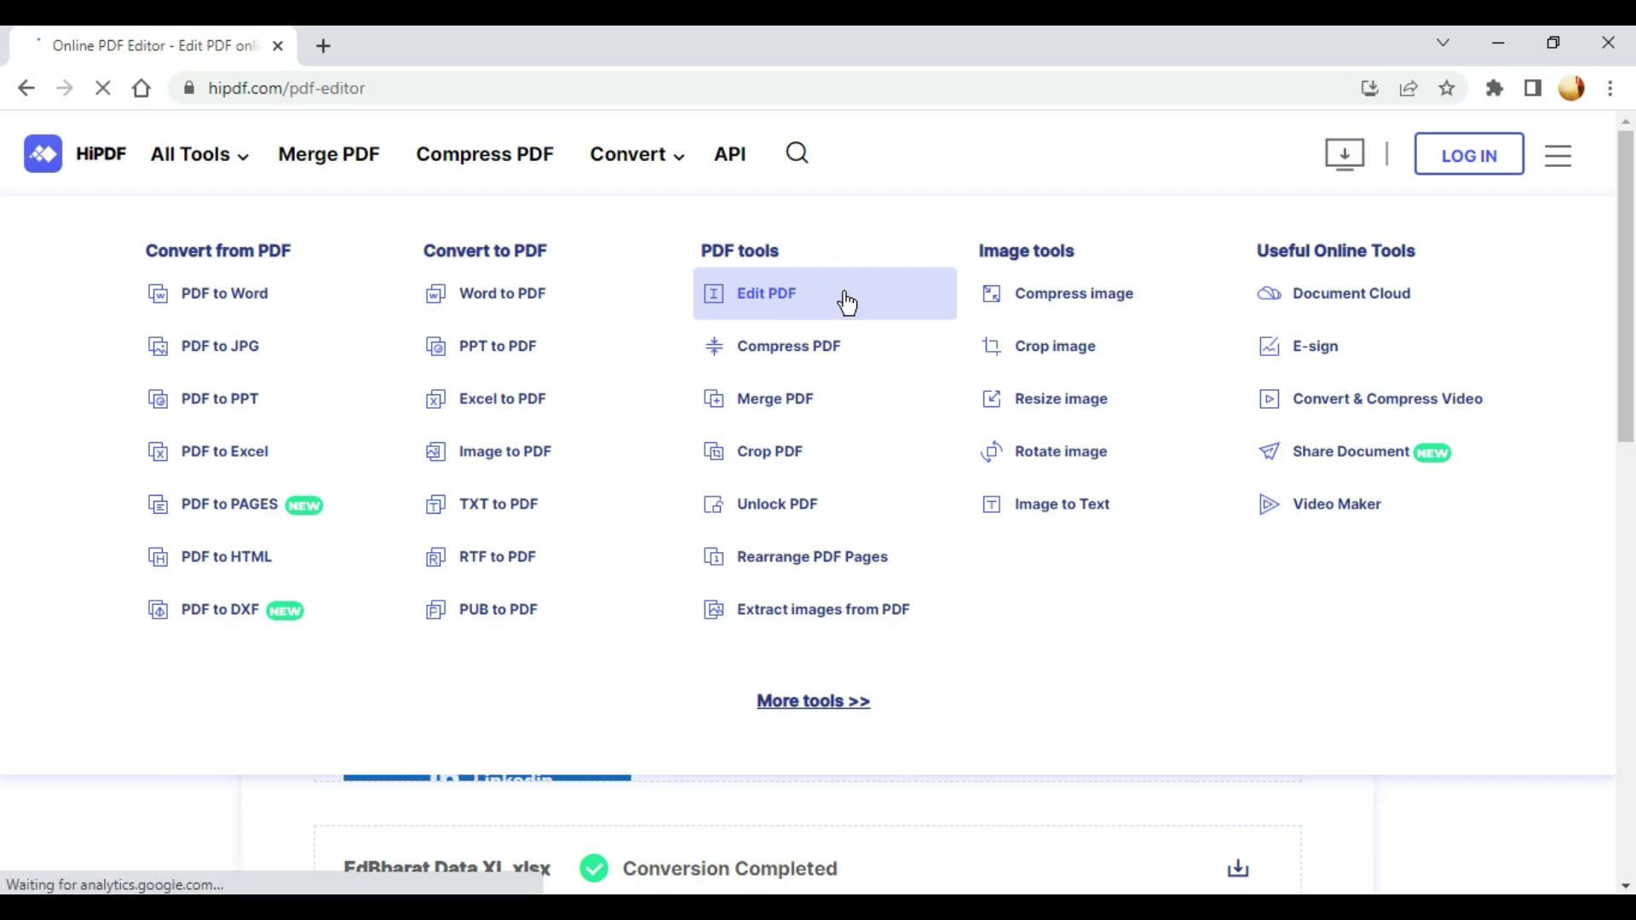
scroll(929, 579, "down", 5)
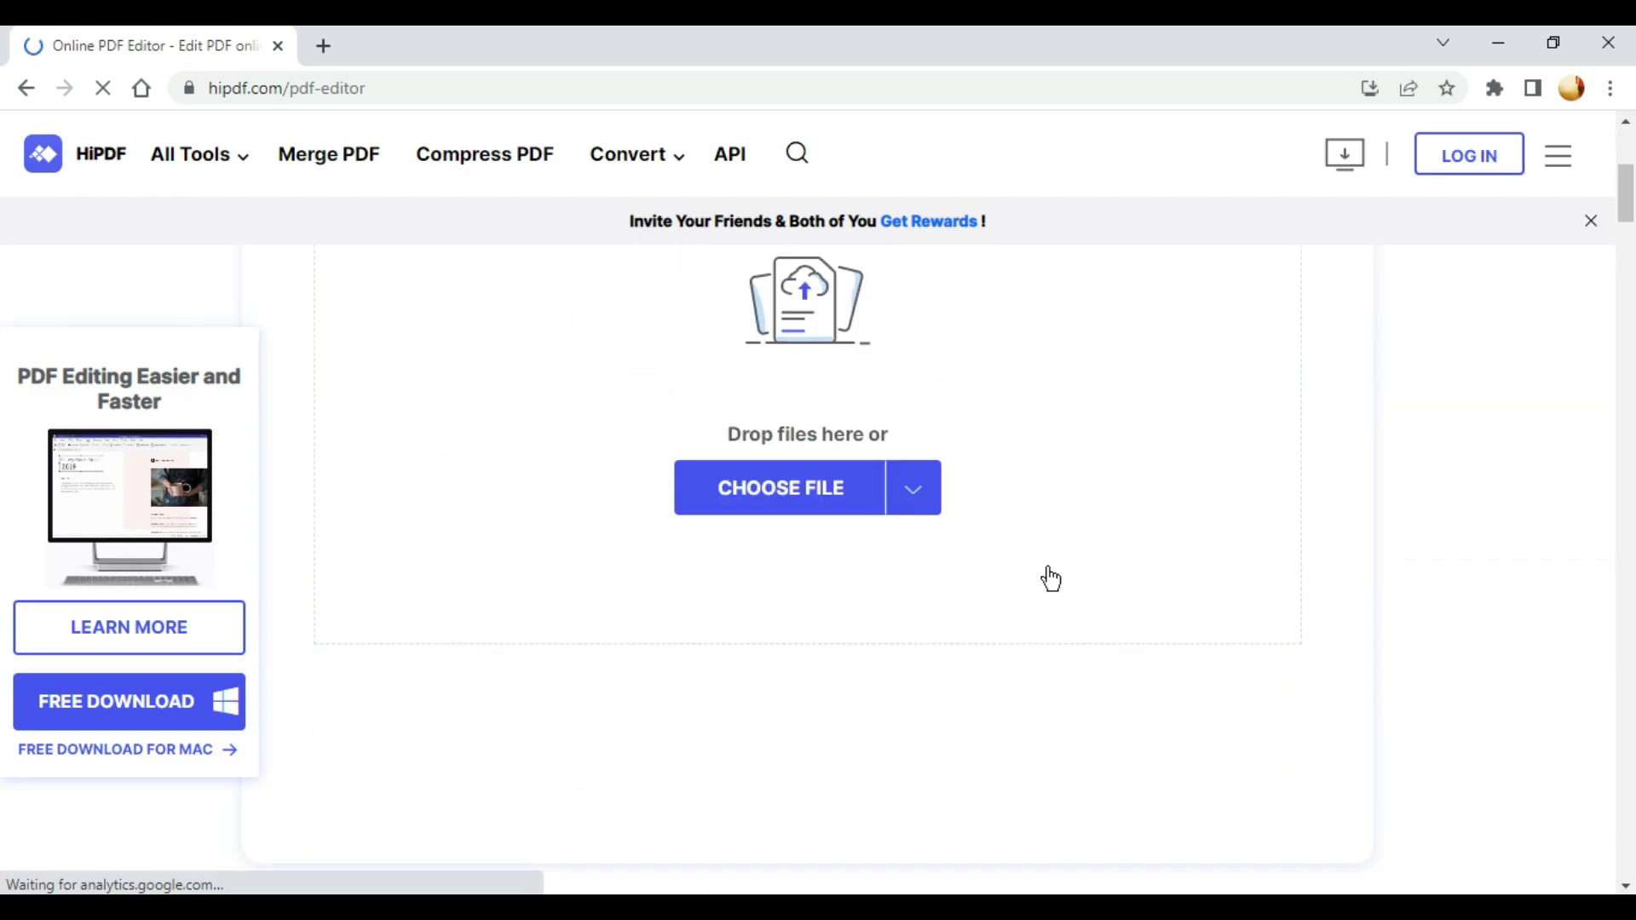
left_click(779, 489)
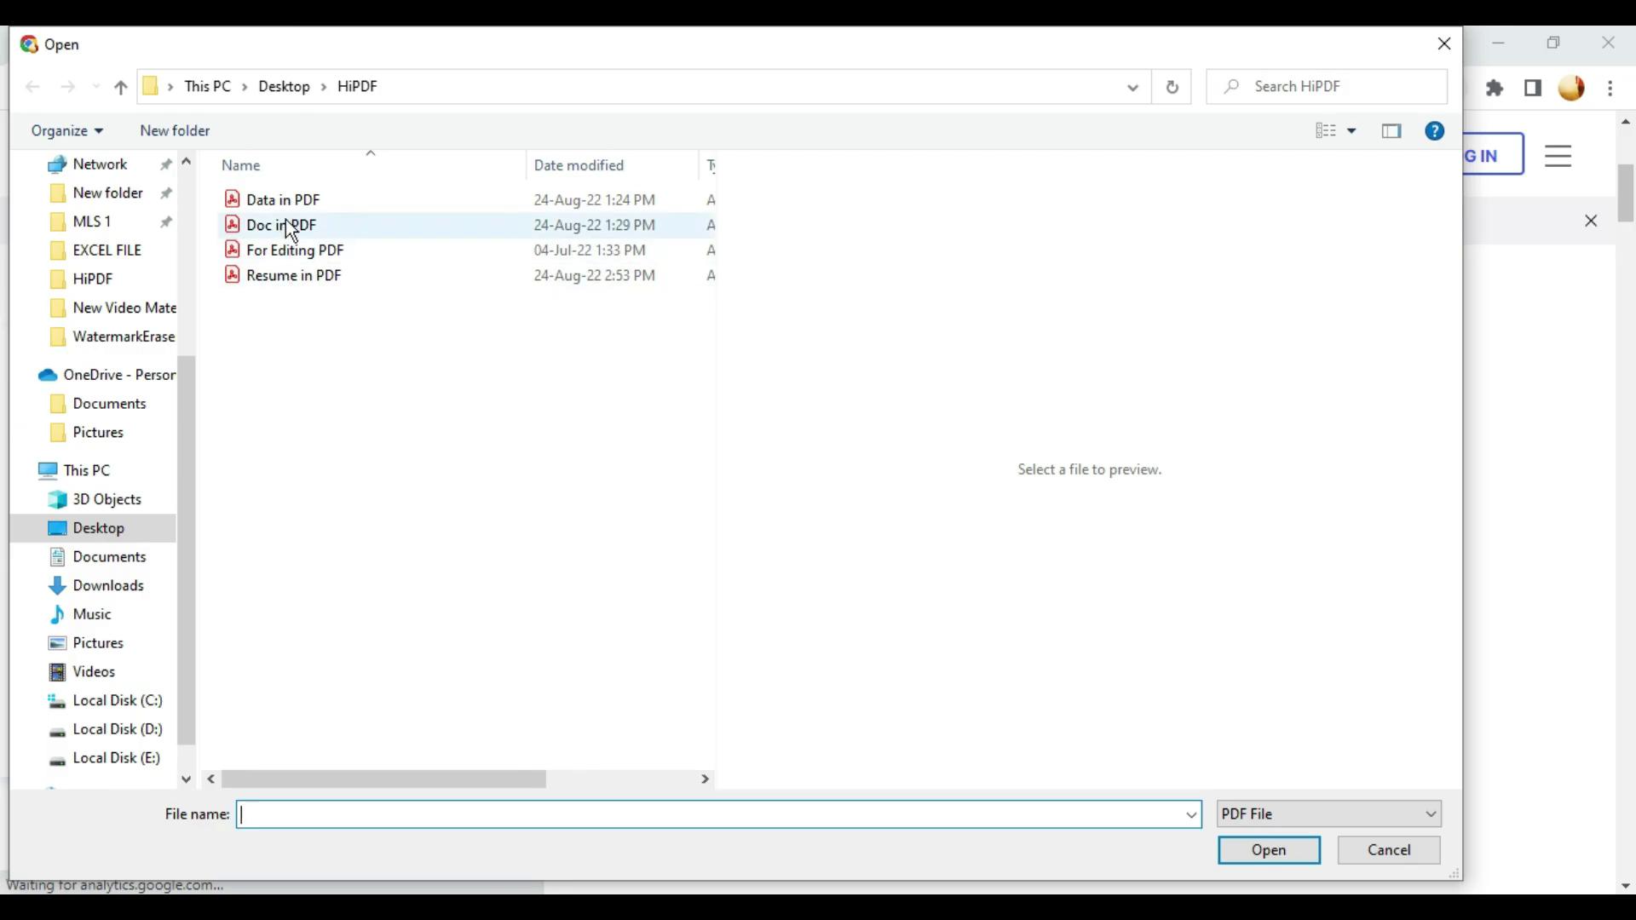
double_click(290, 229)
scroll(743, 491, "down", 5)
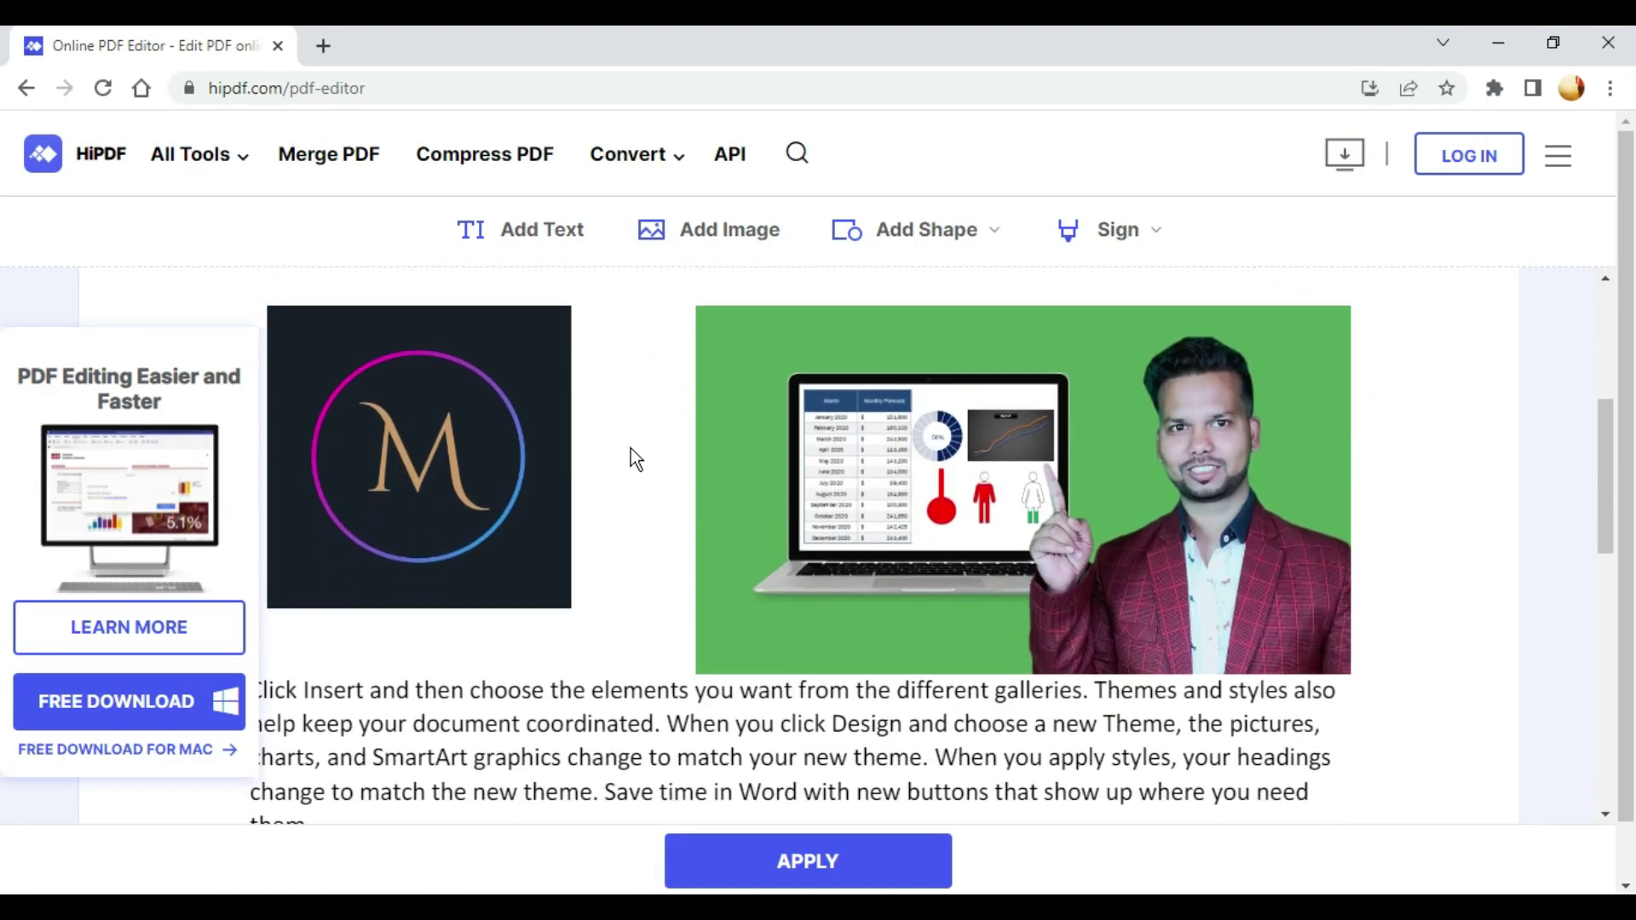
scroll(630, 448, "down", 3)
scroll(627, 442, "down", 3)
scroll(627, 441, "down", 4)
scroll(628, 437, "down", 2)
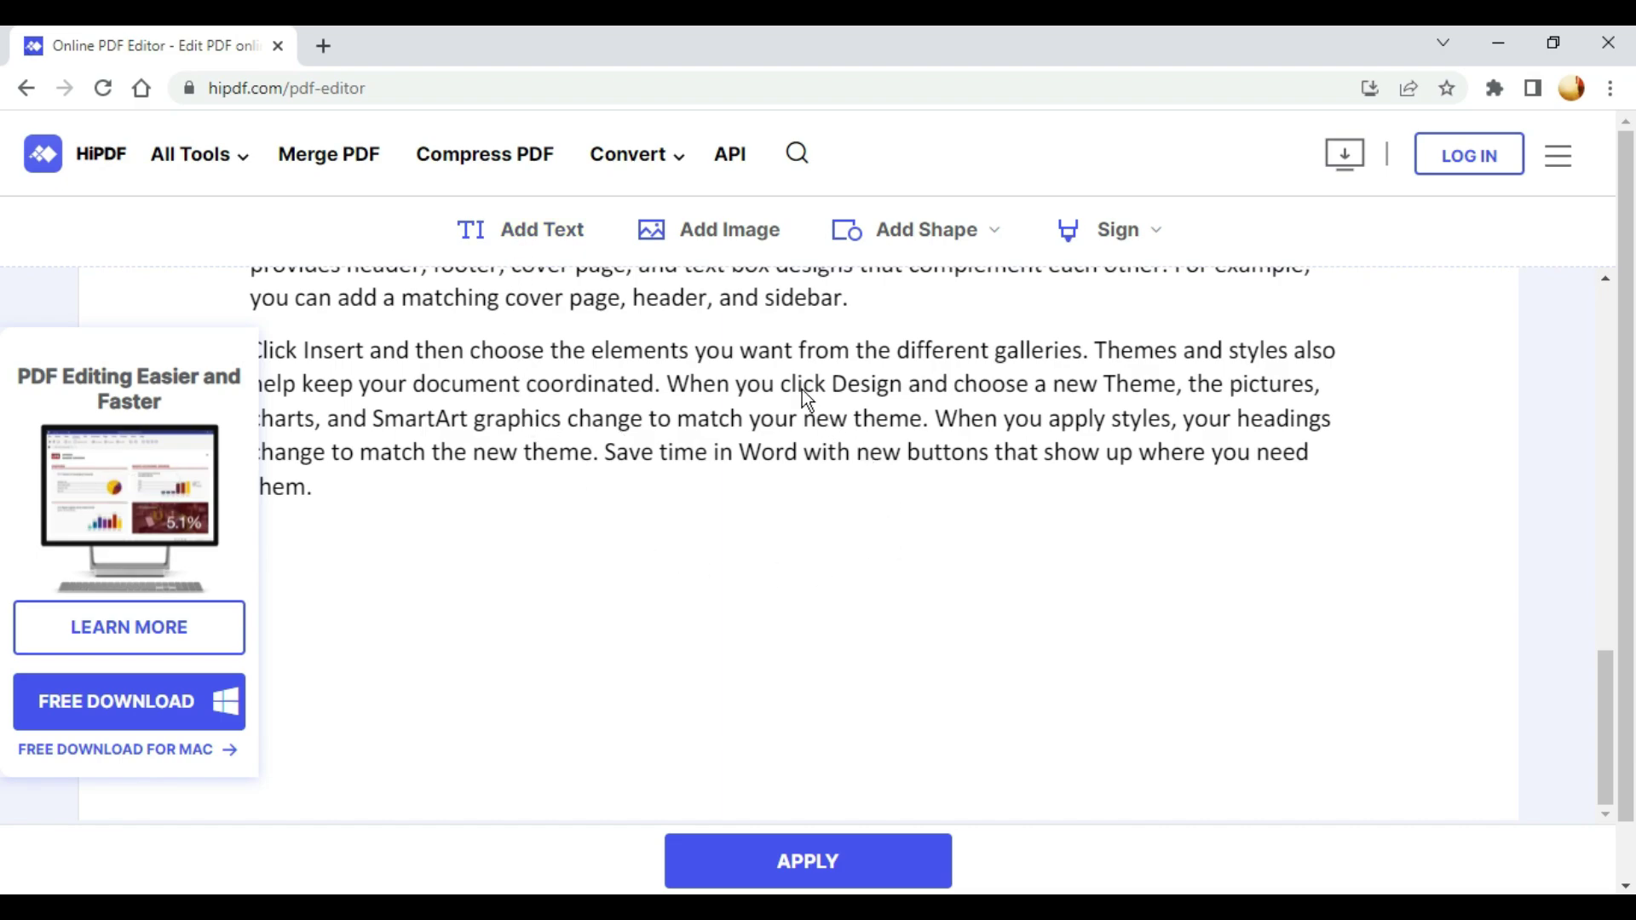
- Place a new text box below the last paragraph and type the name
left_click(543, 246)
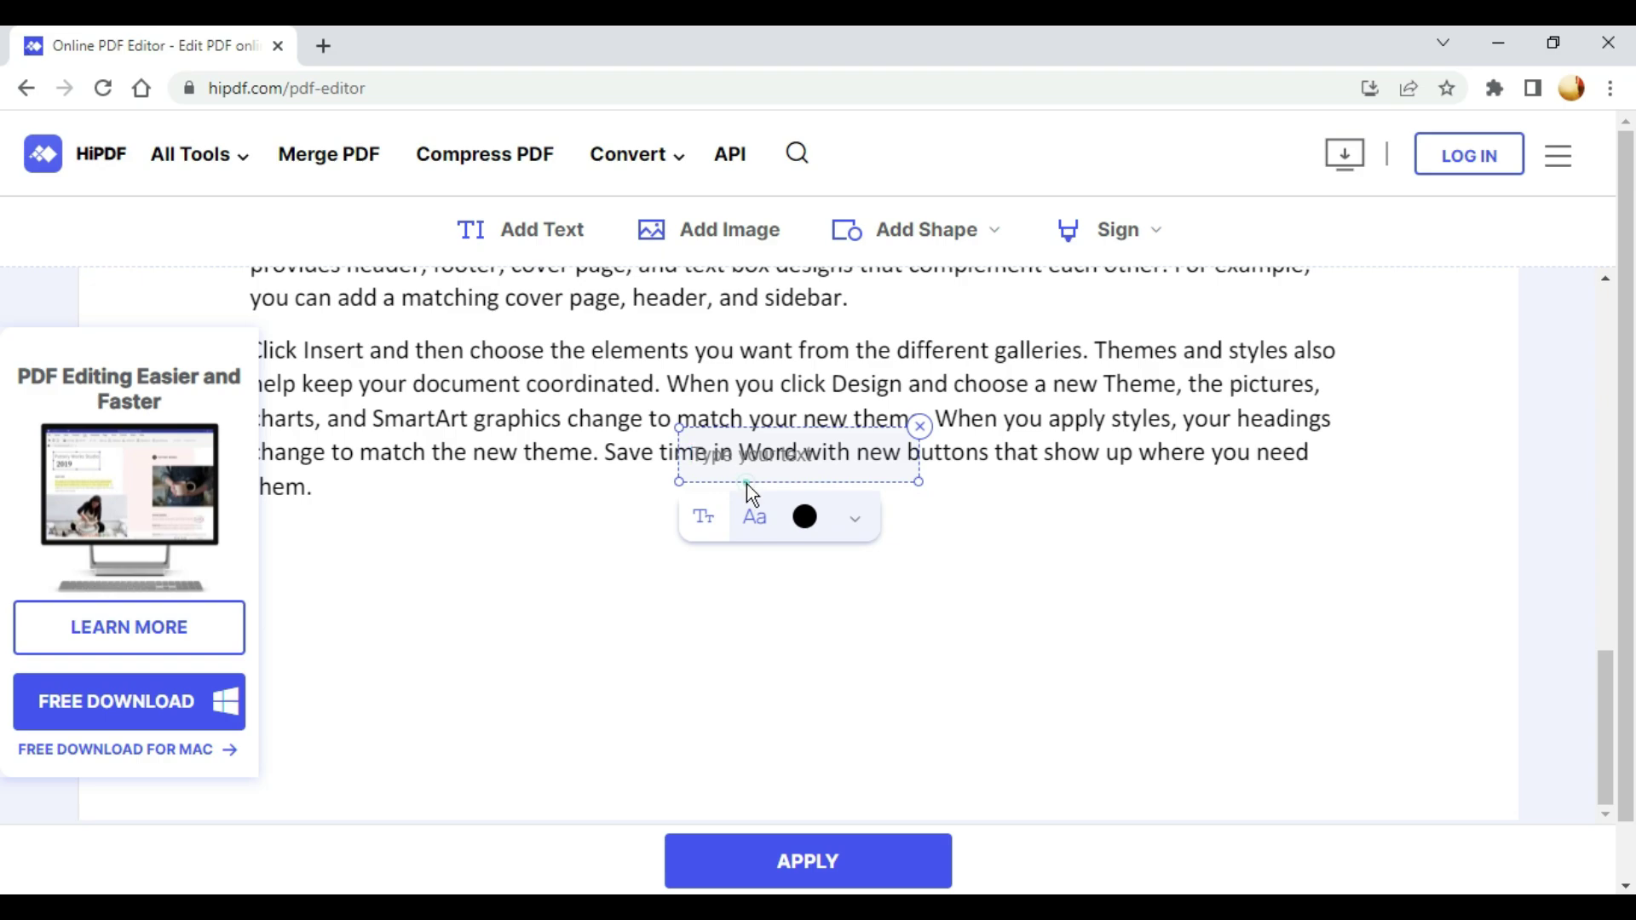
mouse_move(748, 483)
left_mouse_down()
mouse_move(385, 578)
mouse_move(433, 532)
left_mouse_up()
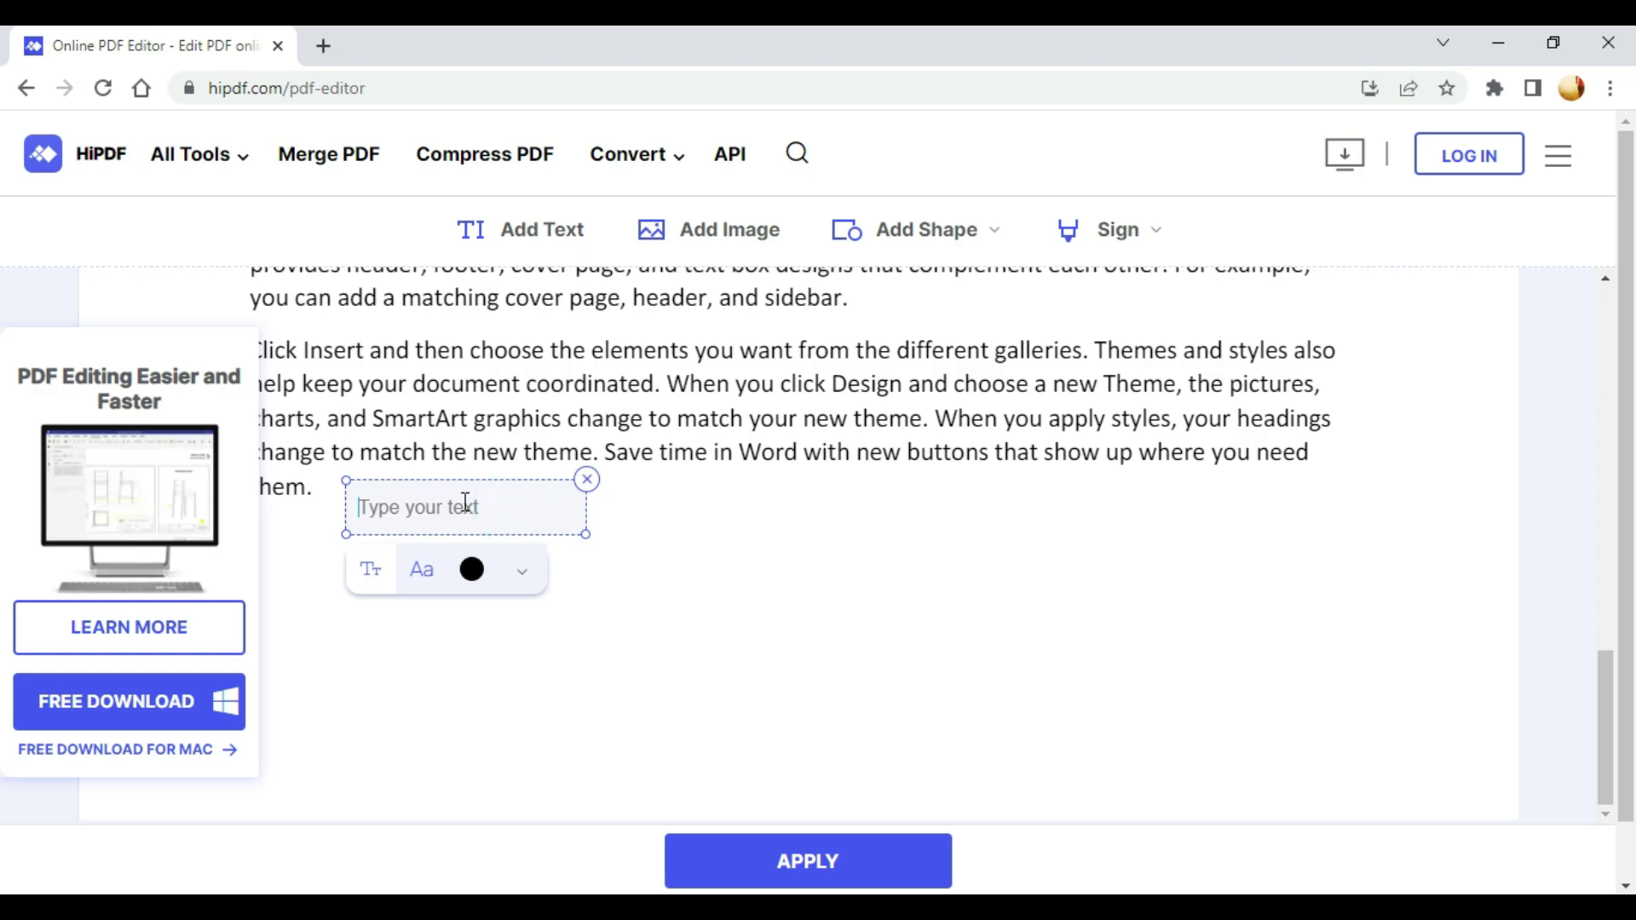
type("Chandan")
- Format the name with a larger size, Noto Serif font and red colour
left_click(372, 572)
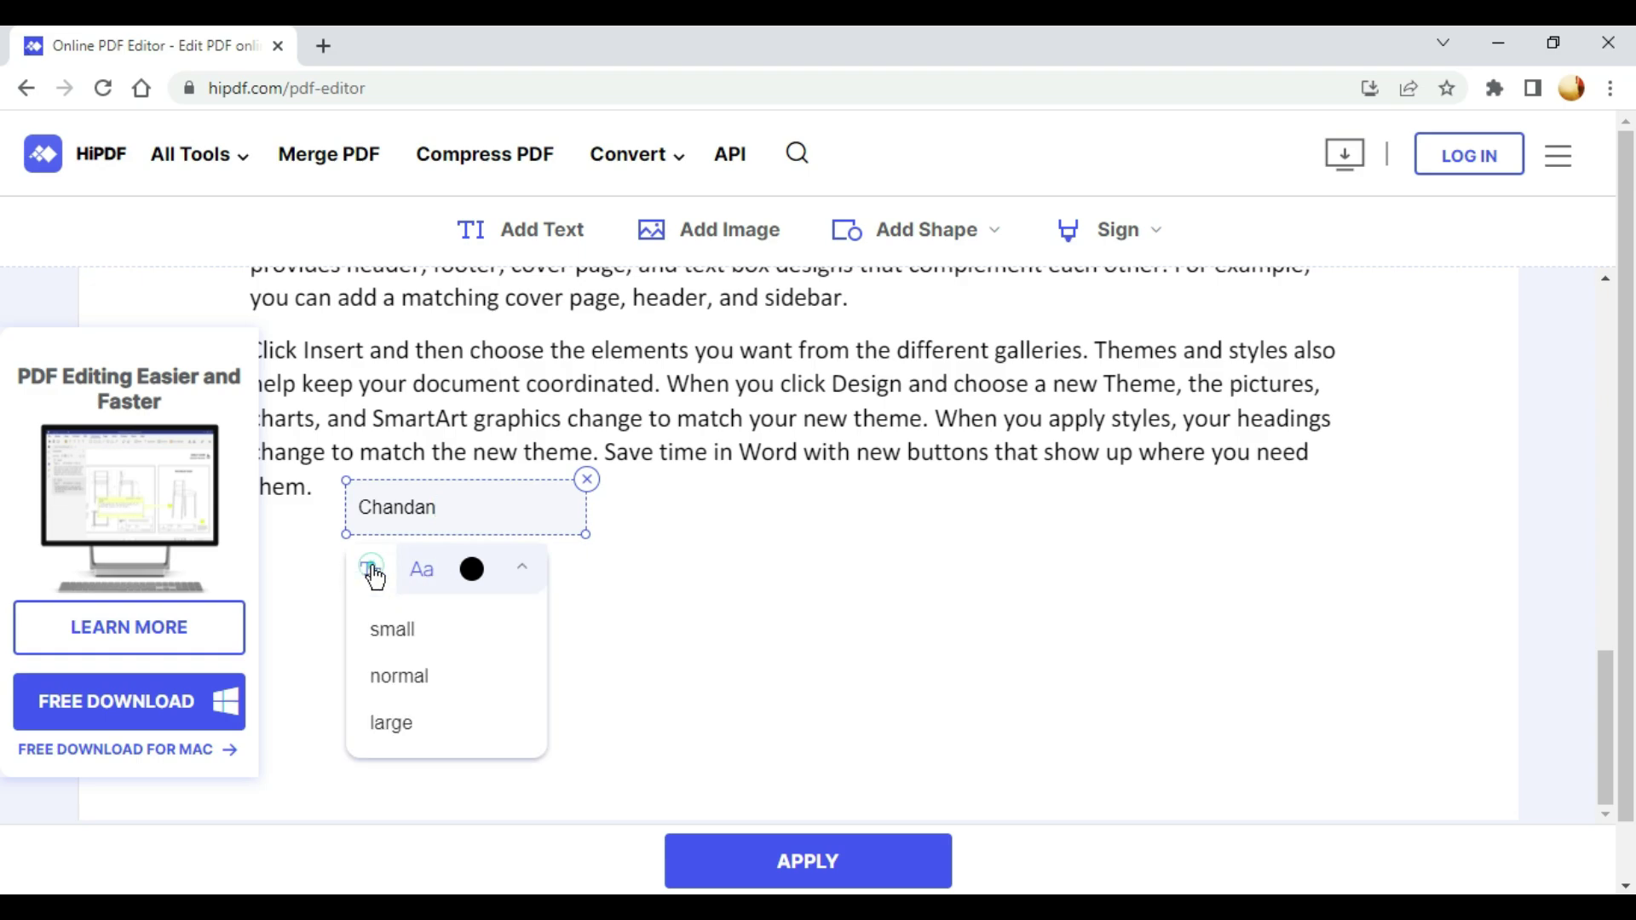
left_click(426, 724)
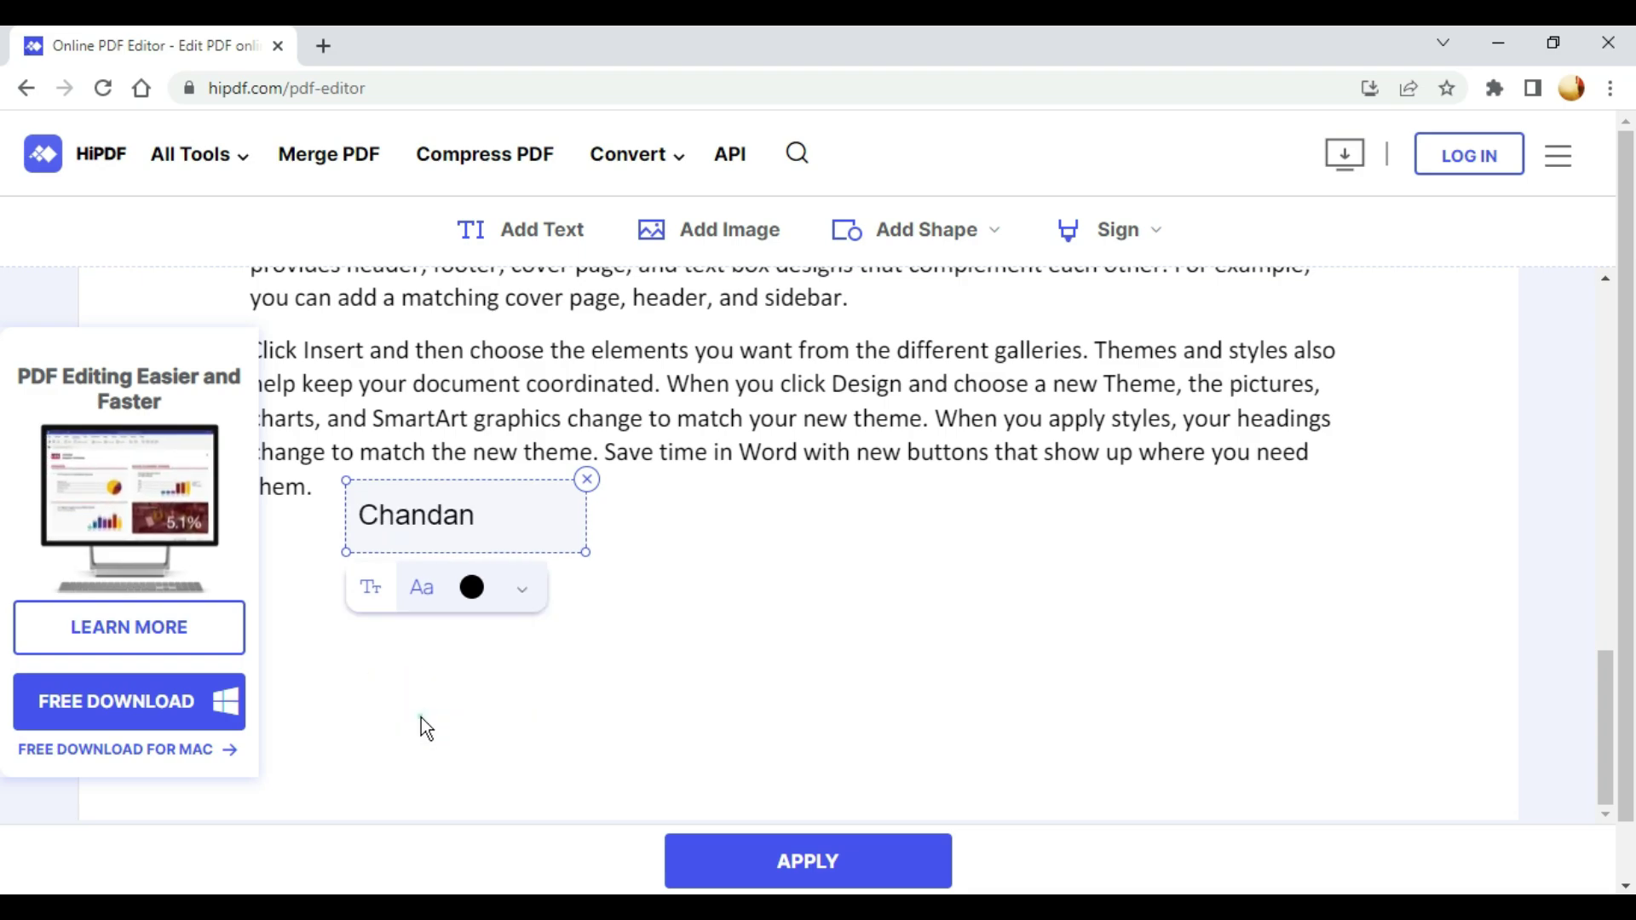
left_click(437, 597)
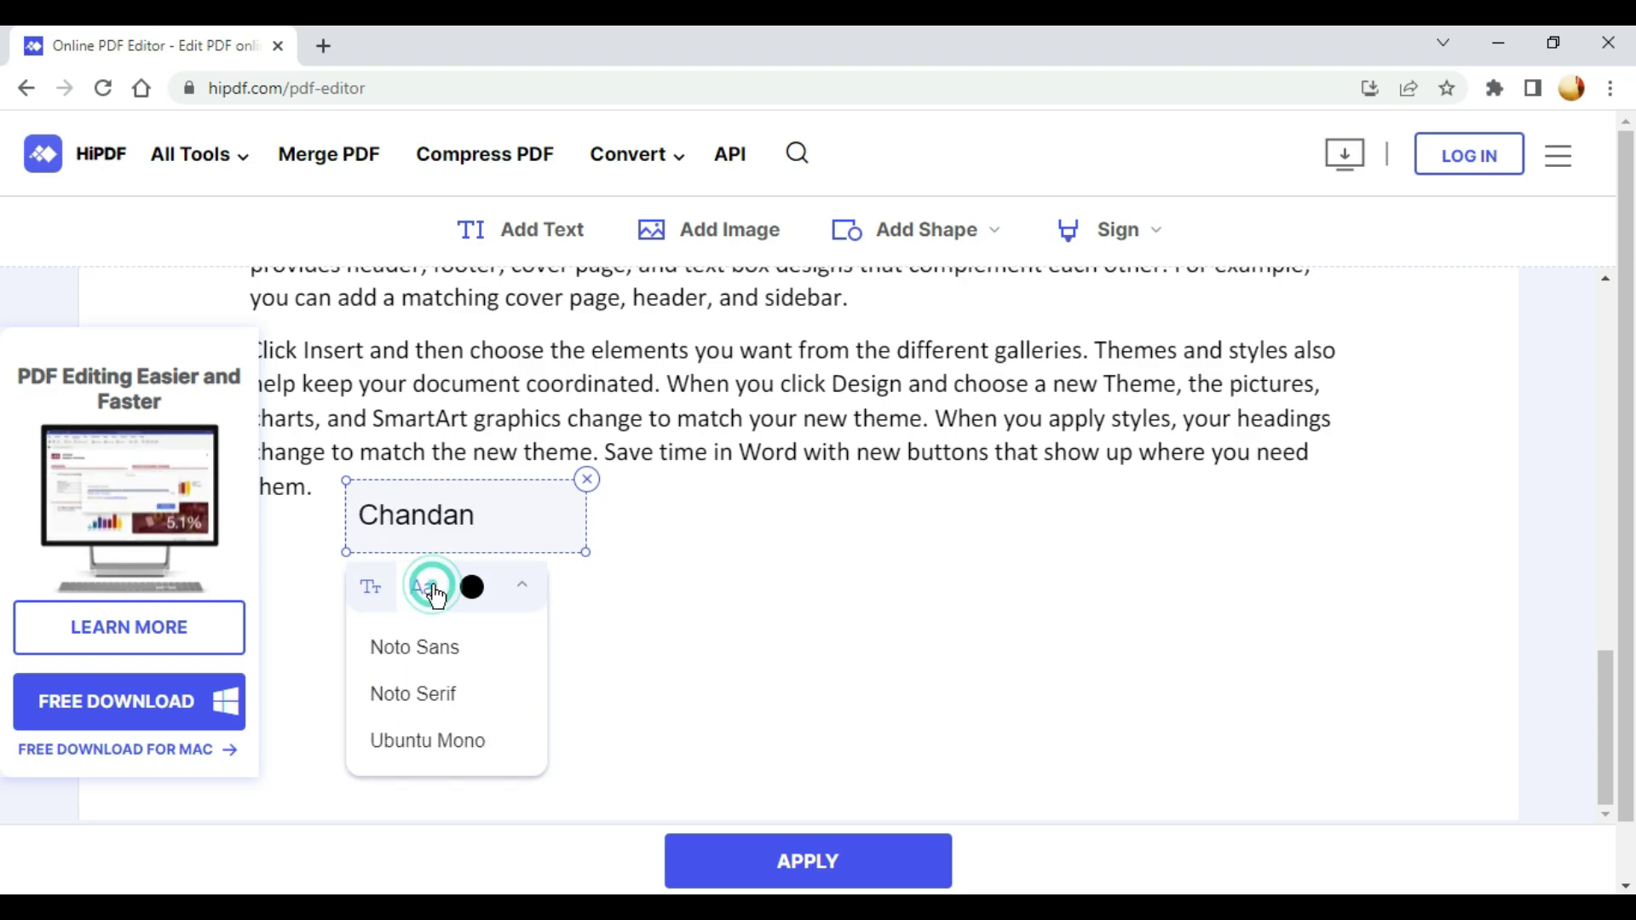
left_click(458, 714)
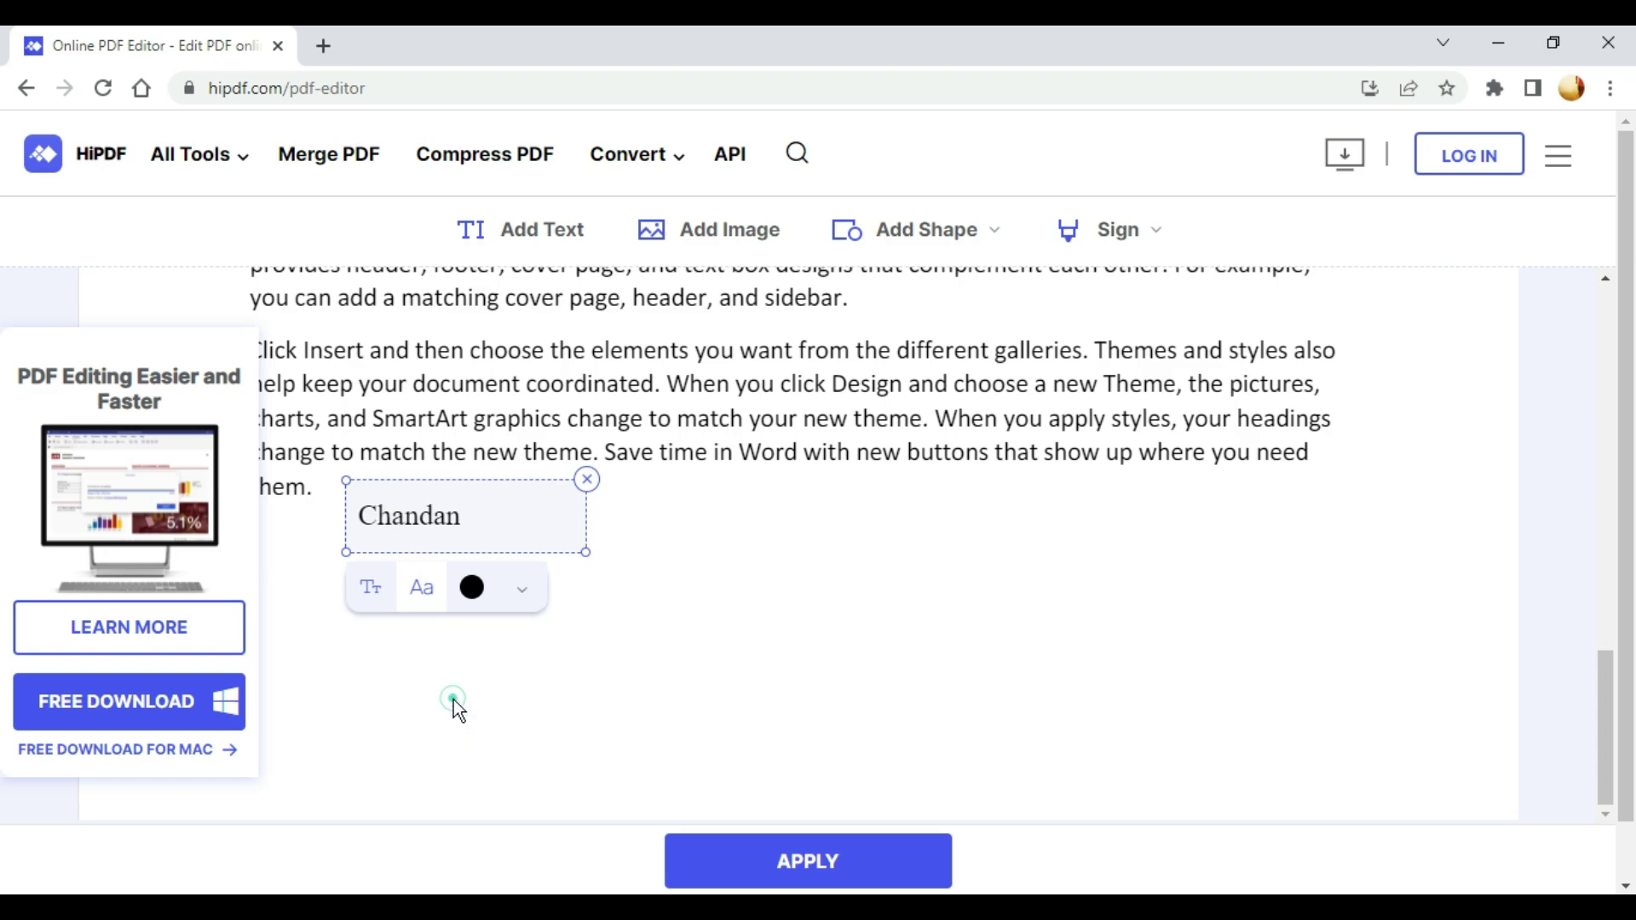
left_click(476, 592)
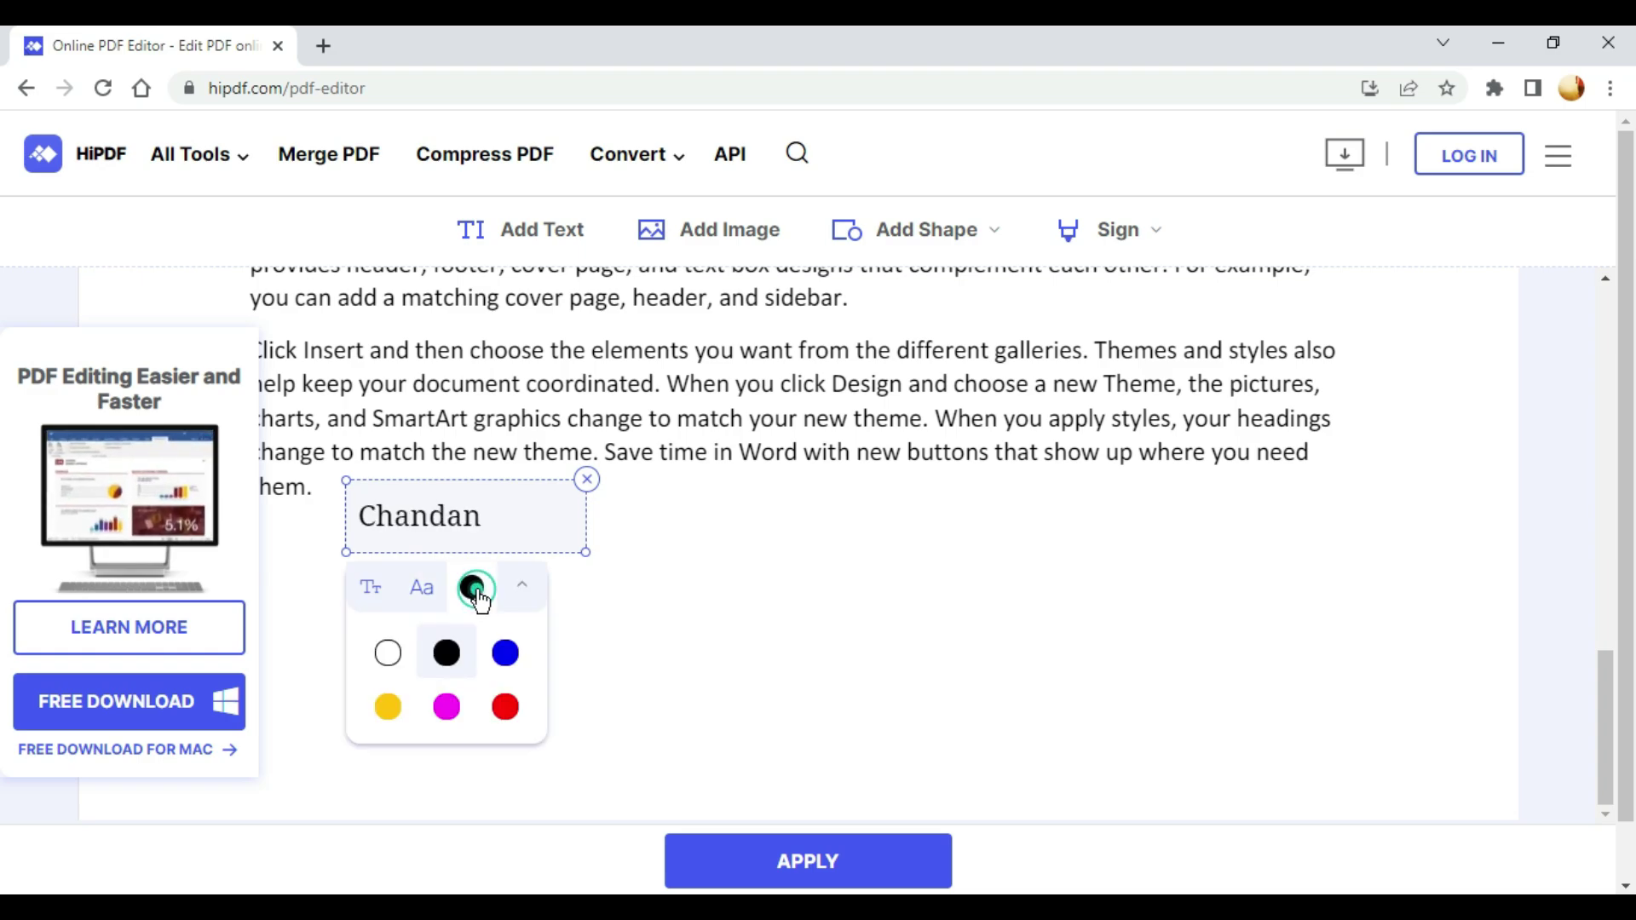
left_click(504, 707)
left_click(704, 559)
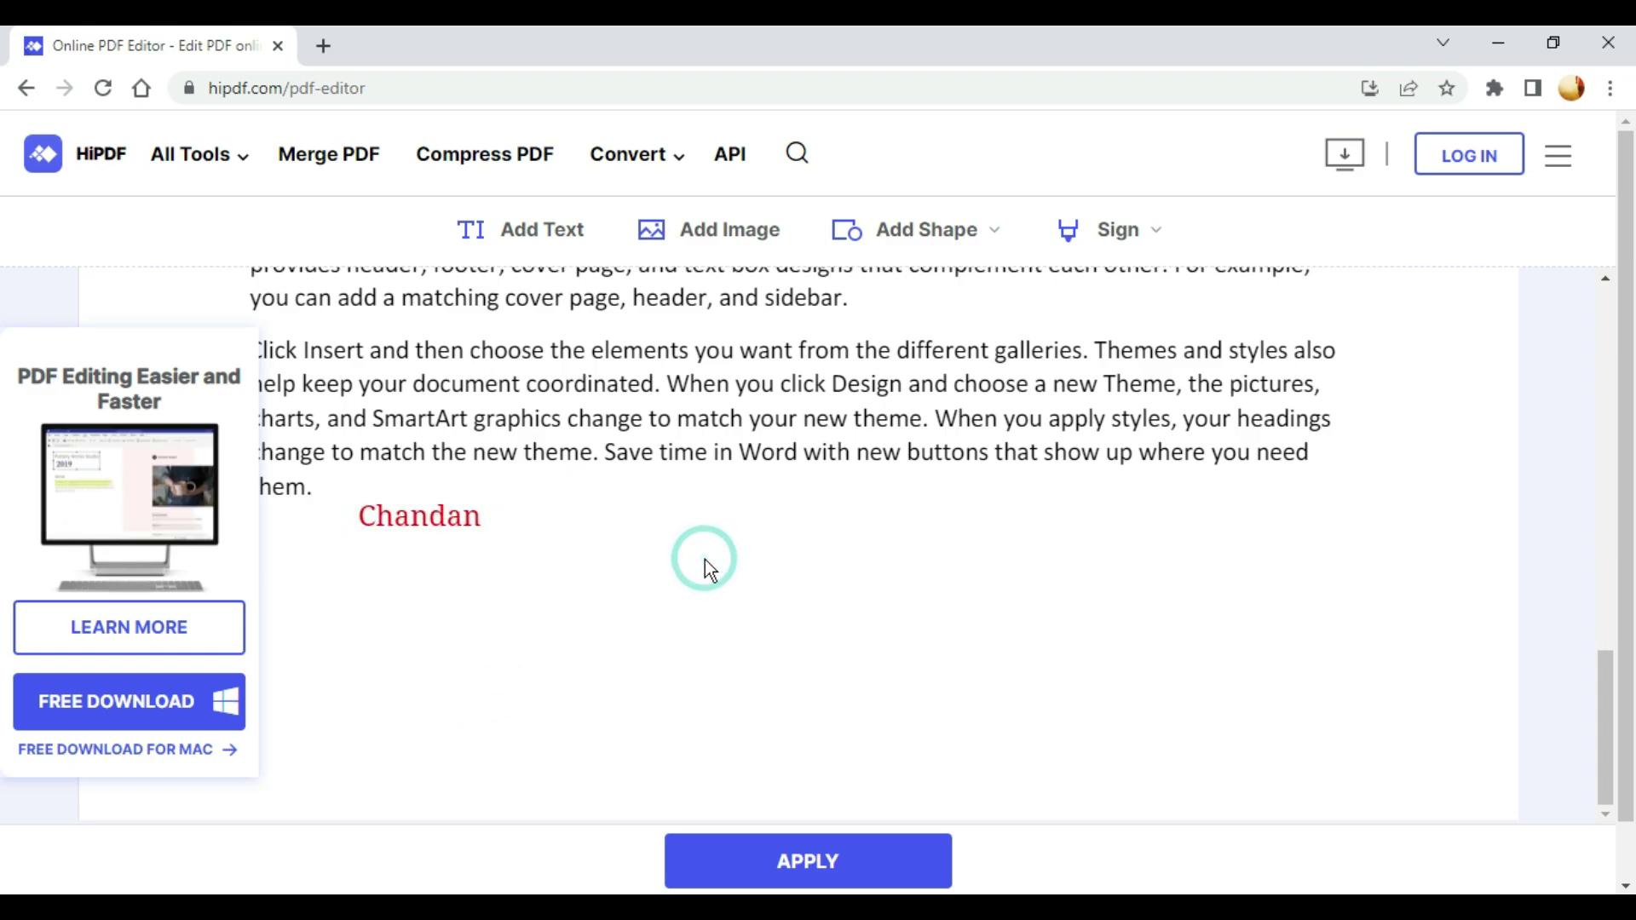
- Insert the portrait photo, then shrink it to sit below the last paragraph beside the red name
left_click(727, 232)
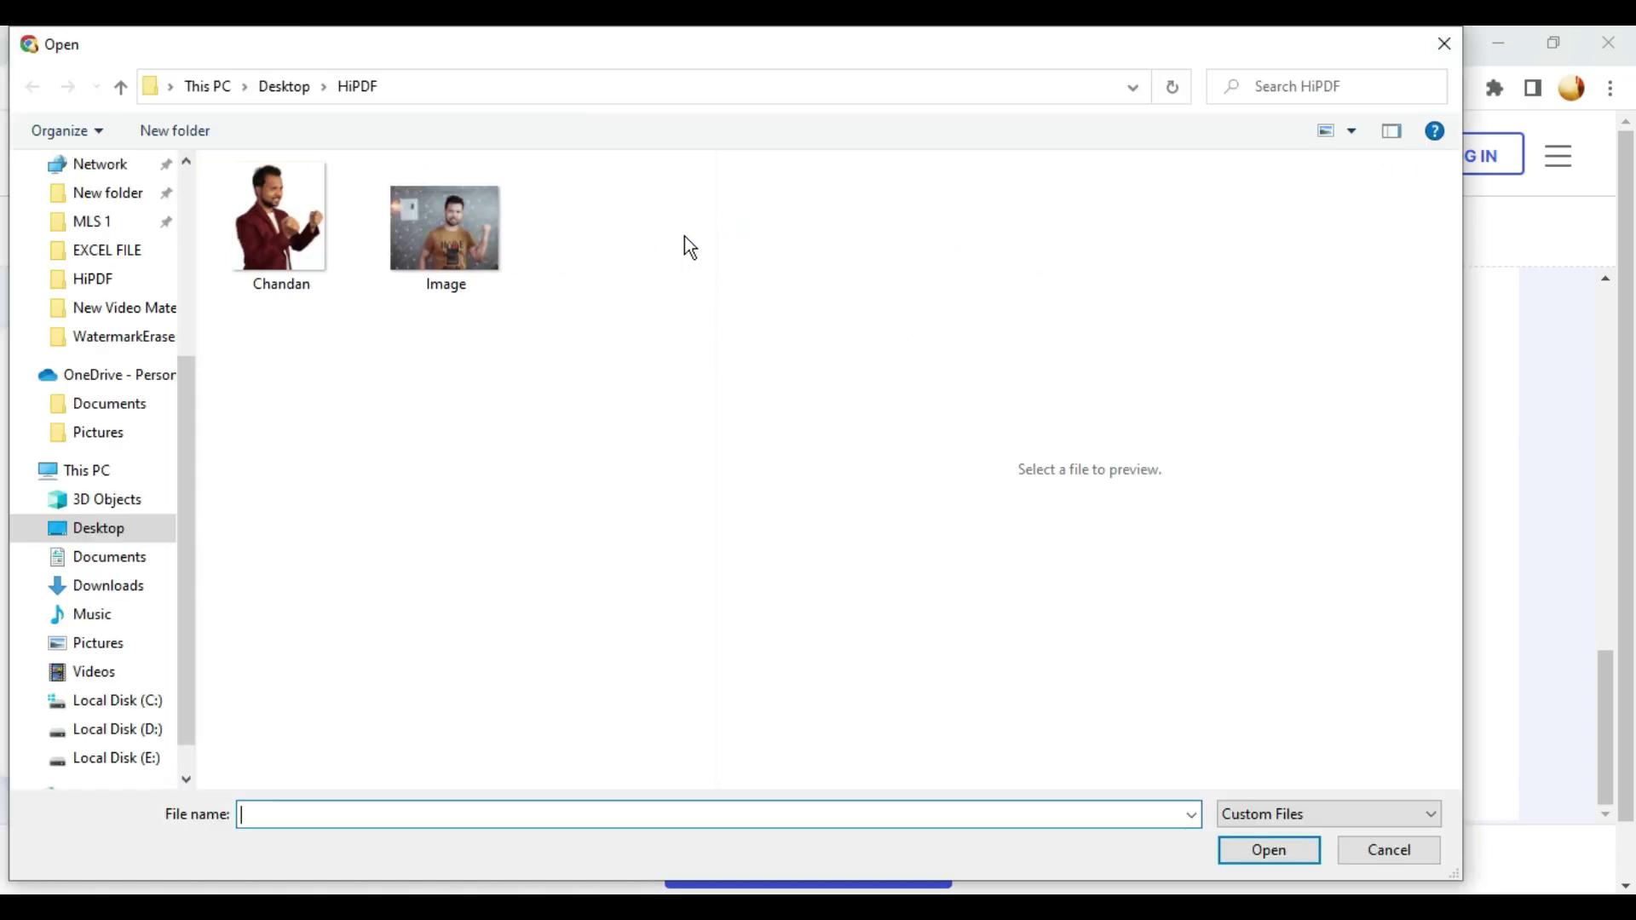
left_click(282, 222)
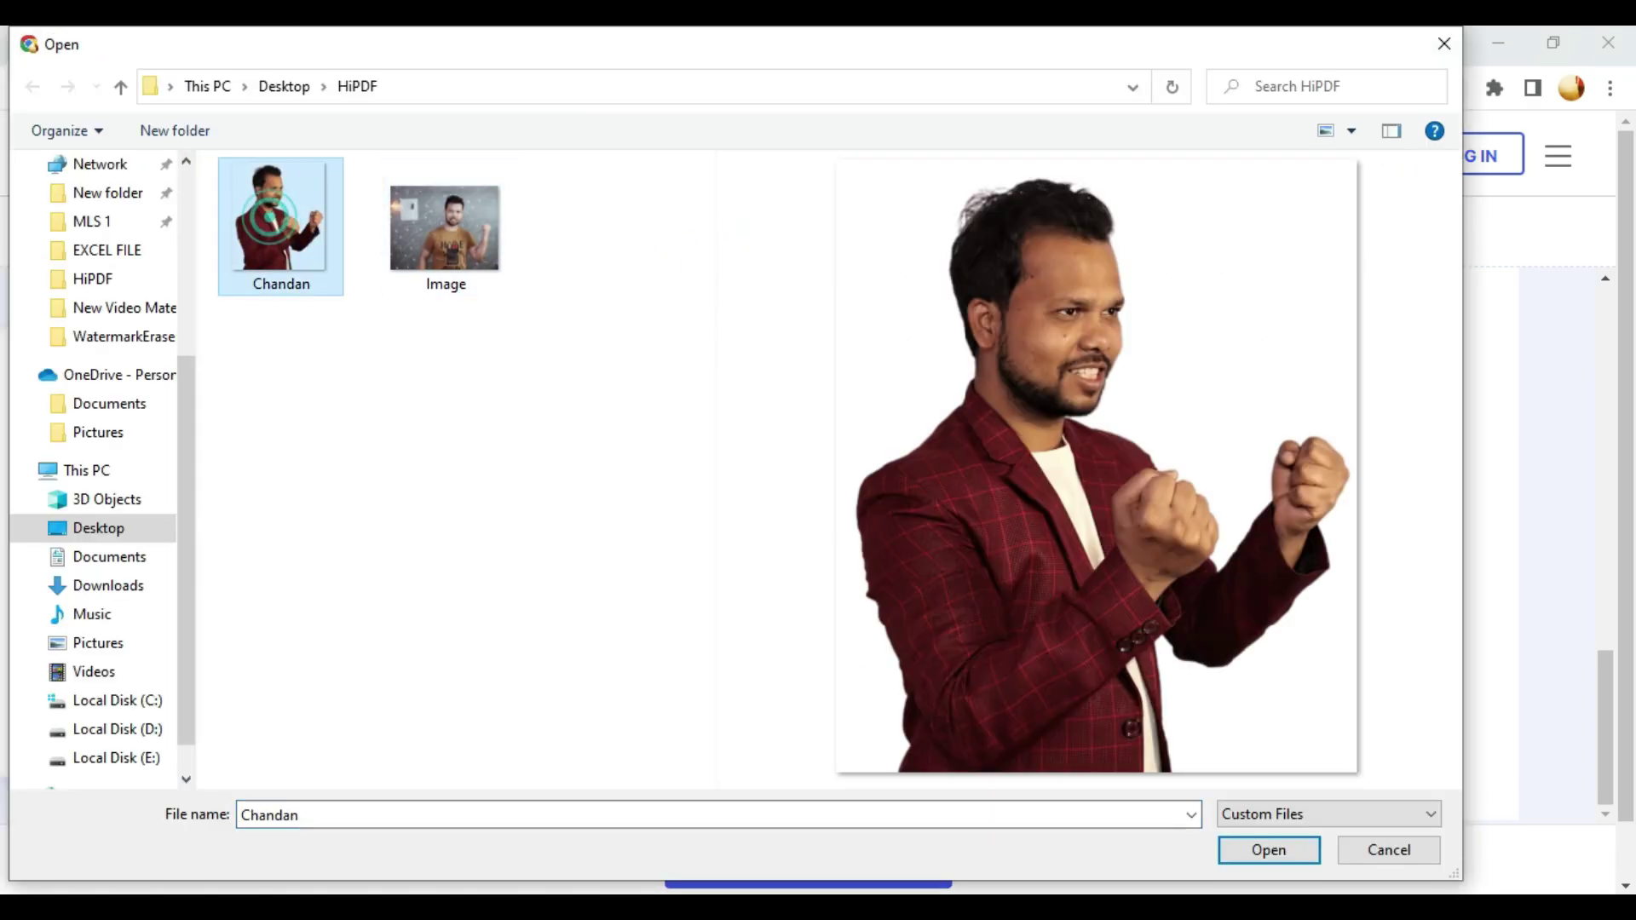
left_click(1268, 850)
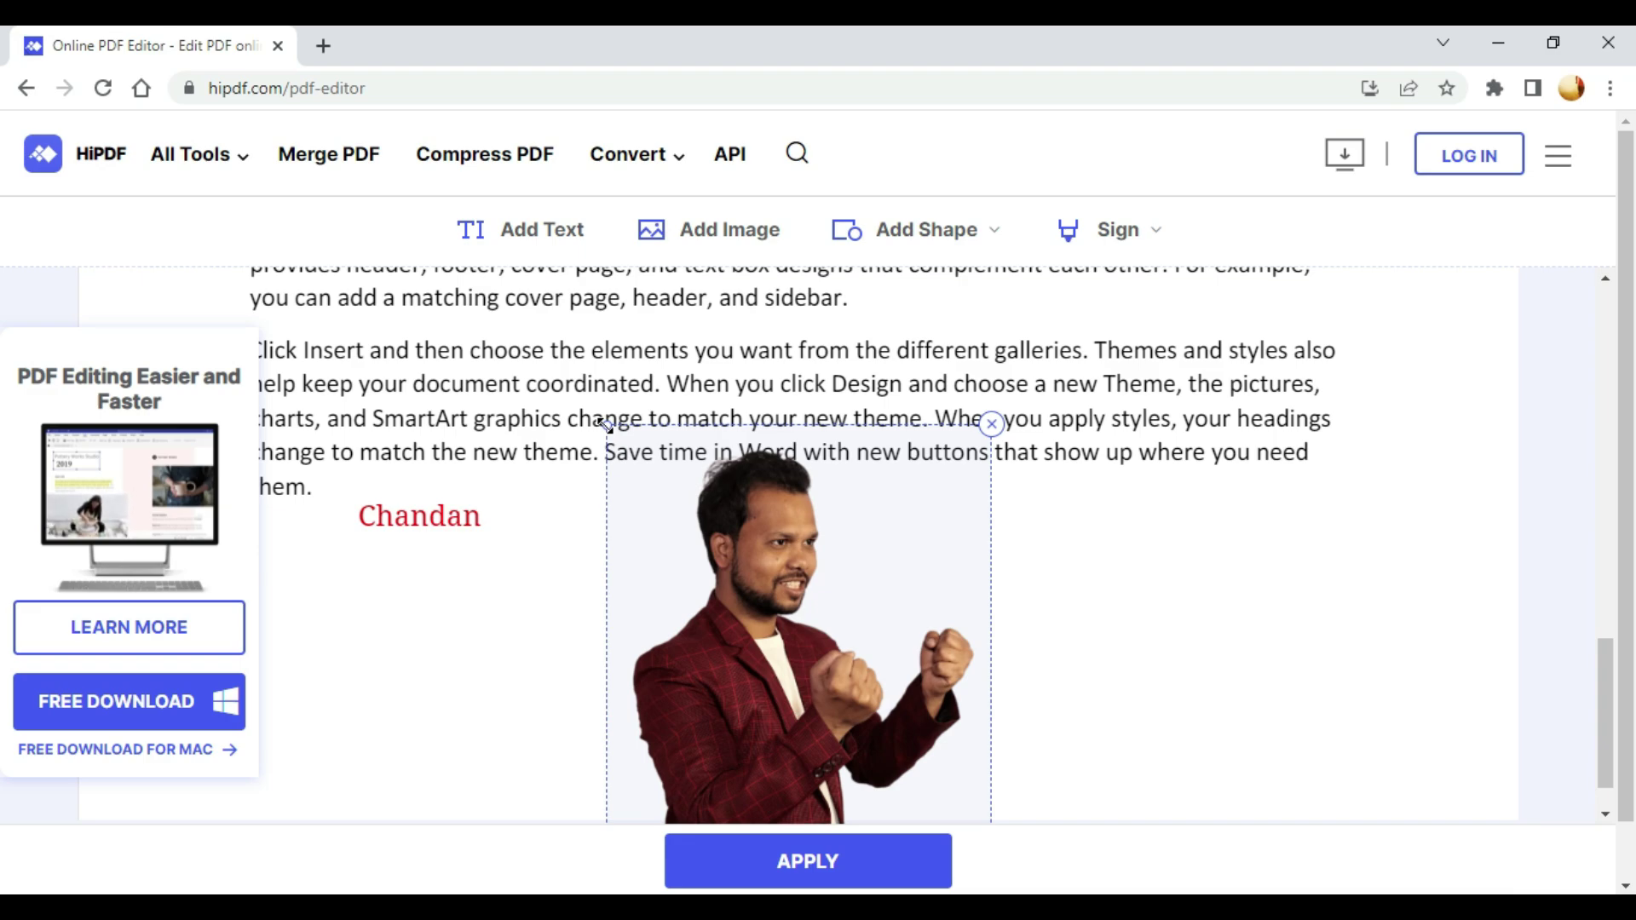
mouse_move(619, 449)
left_mouse_down()
mouse_move(583, 453)
mouse_move(665, 537)
left_mouse_up()
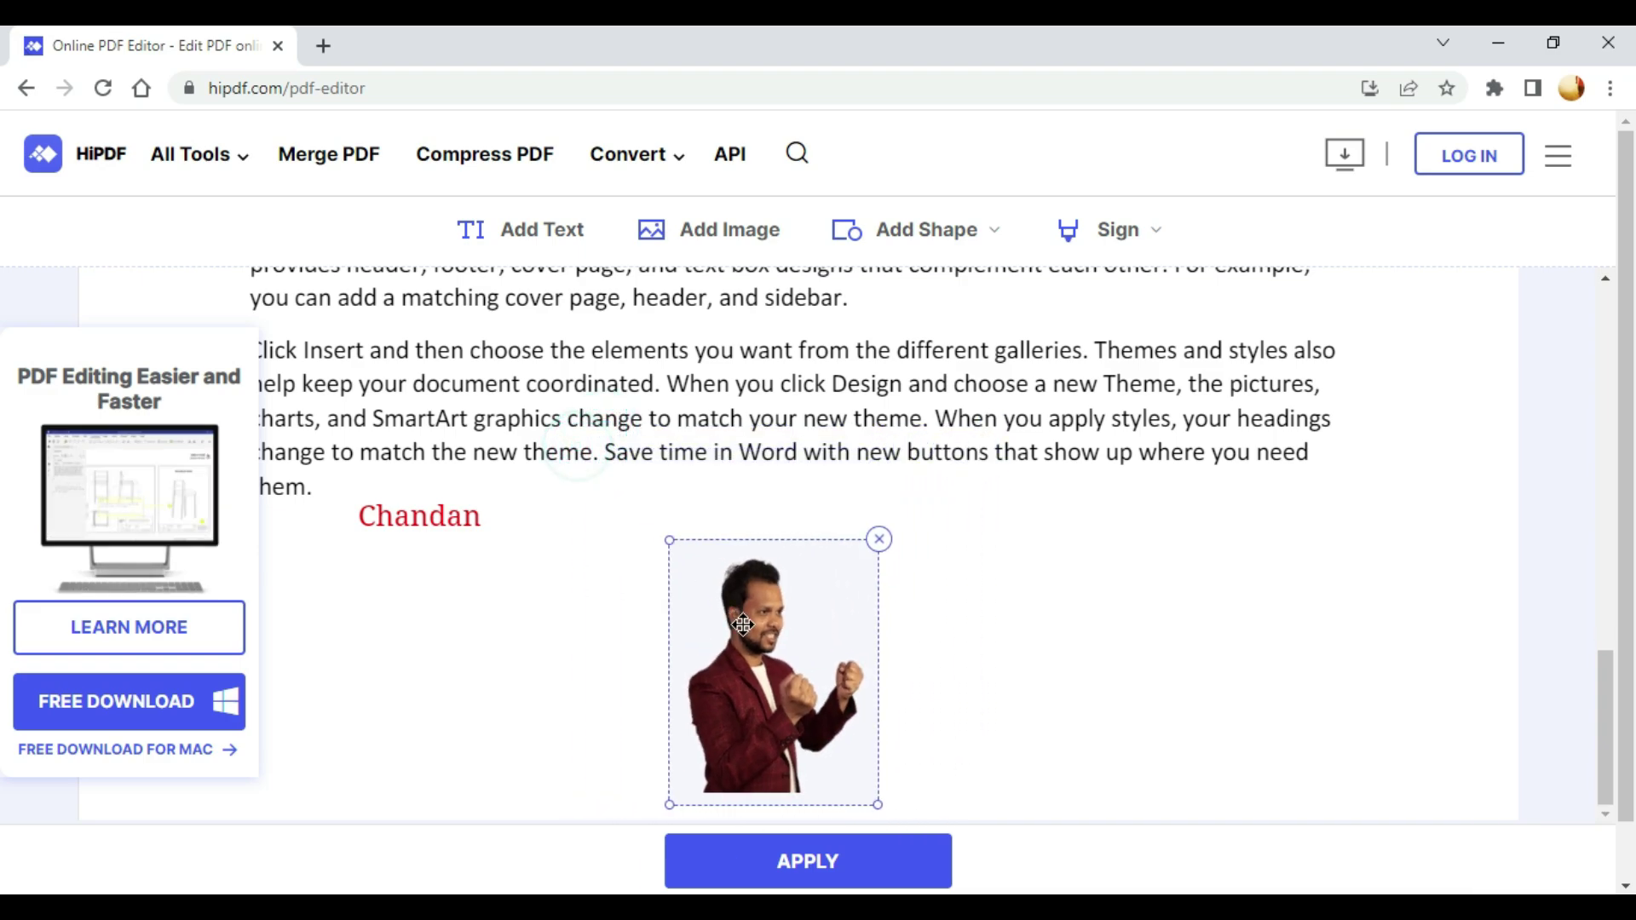
left_click_drag(738, 622, 629, 566)
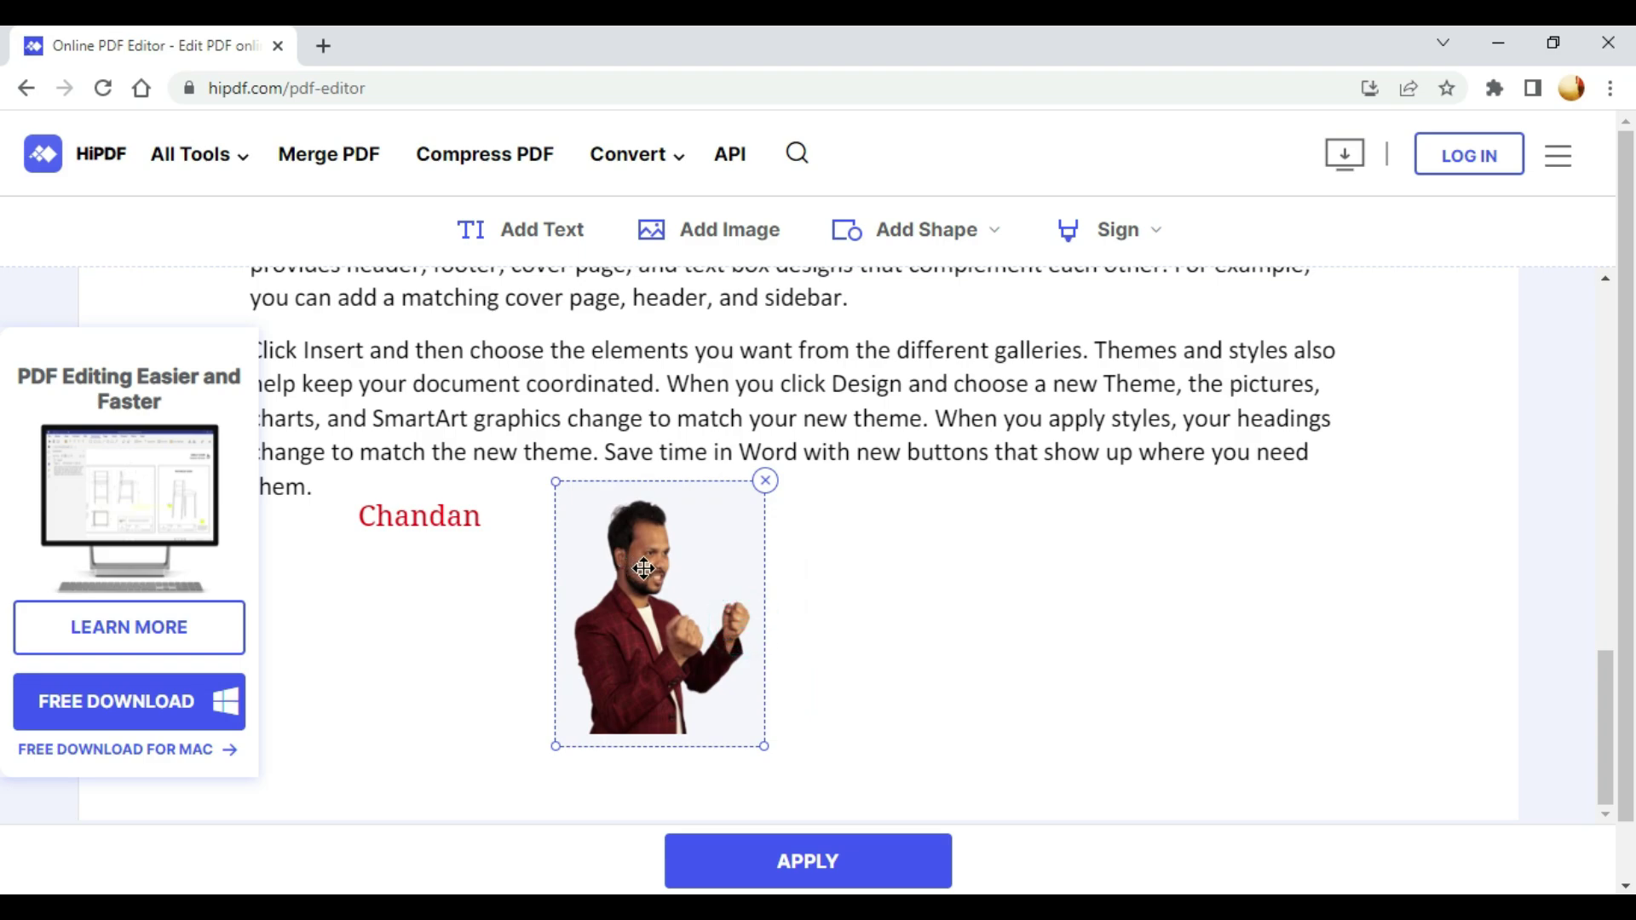
- Add an empty rectangle shape and position it to the right of the photo
left_click(973, 247)
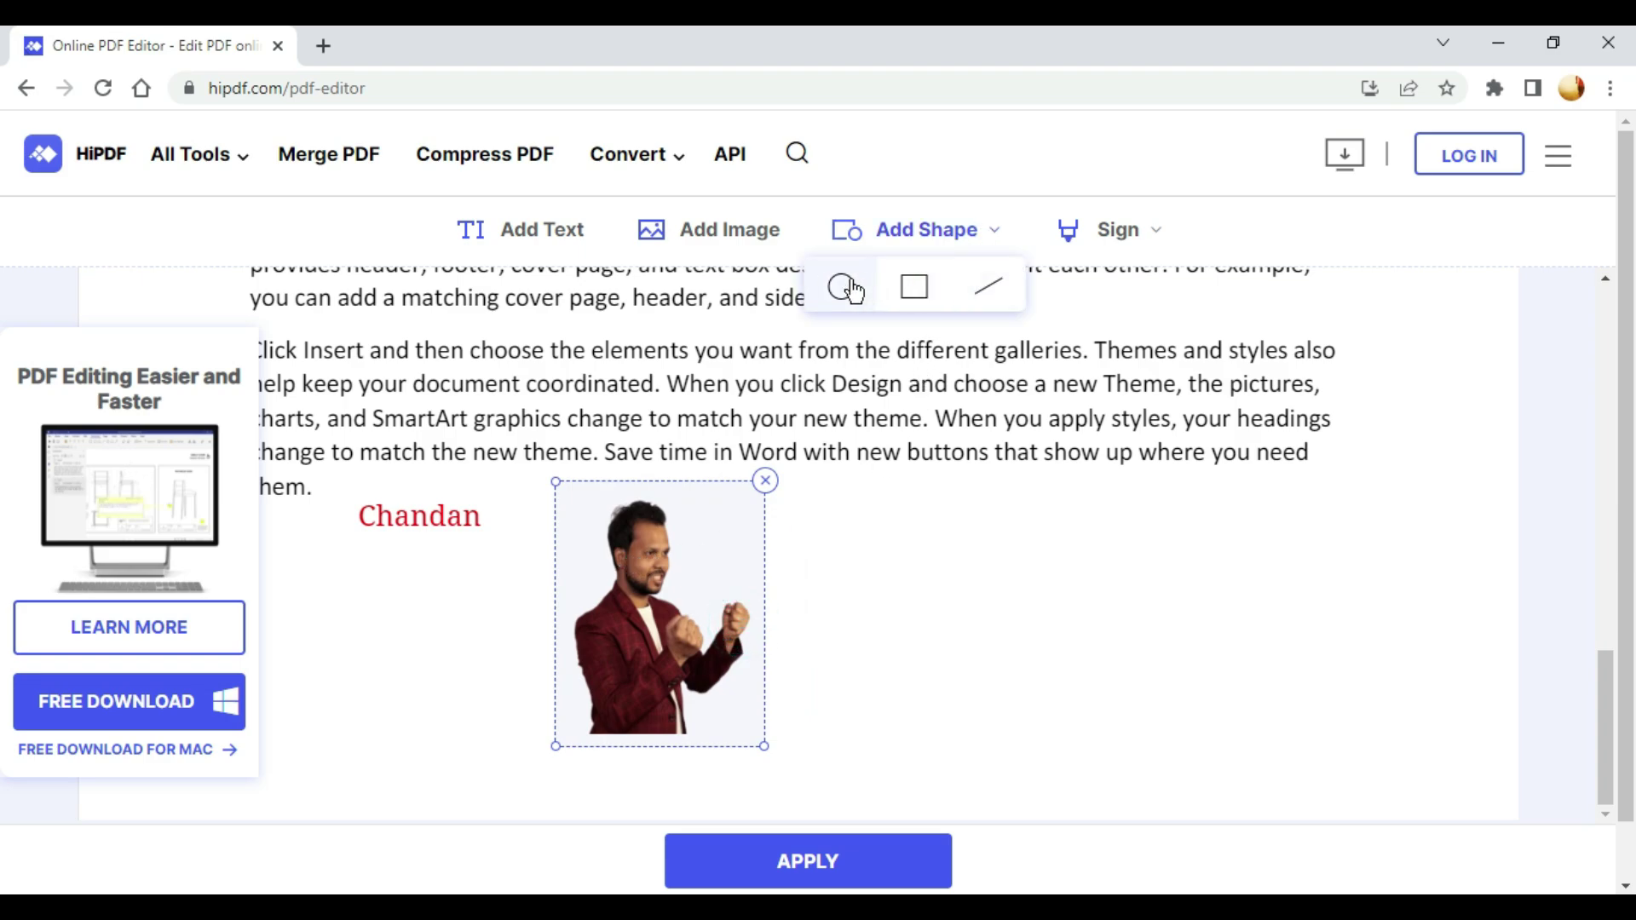
left_click(917, 290)
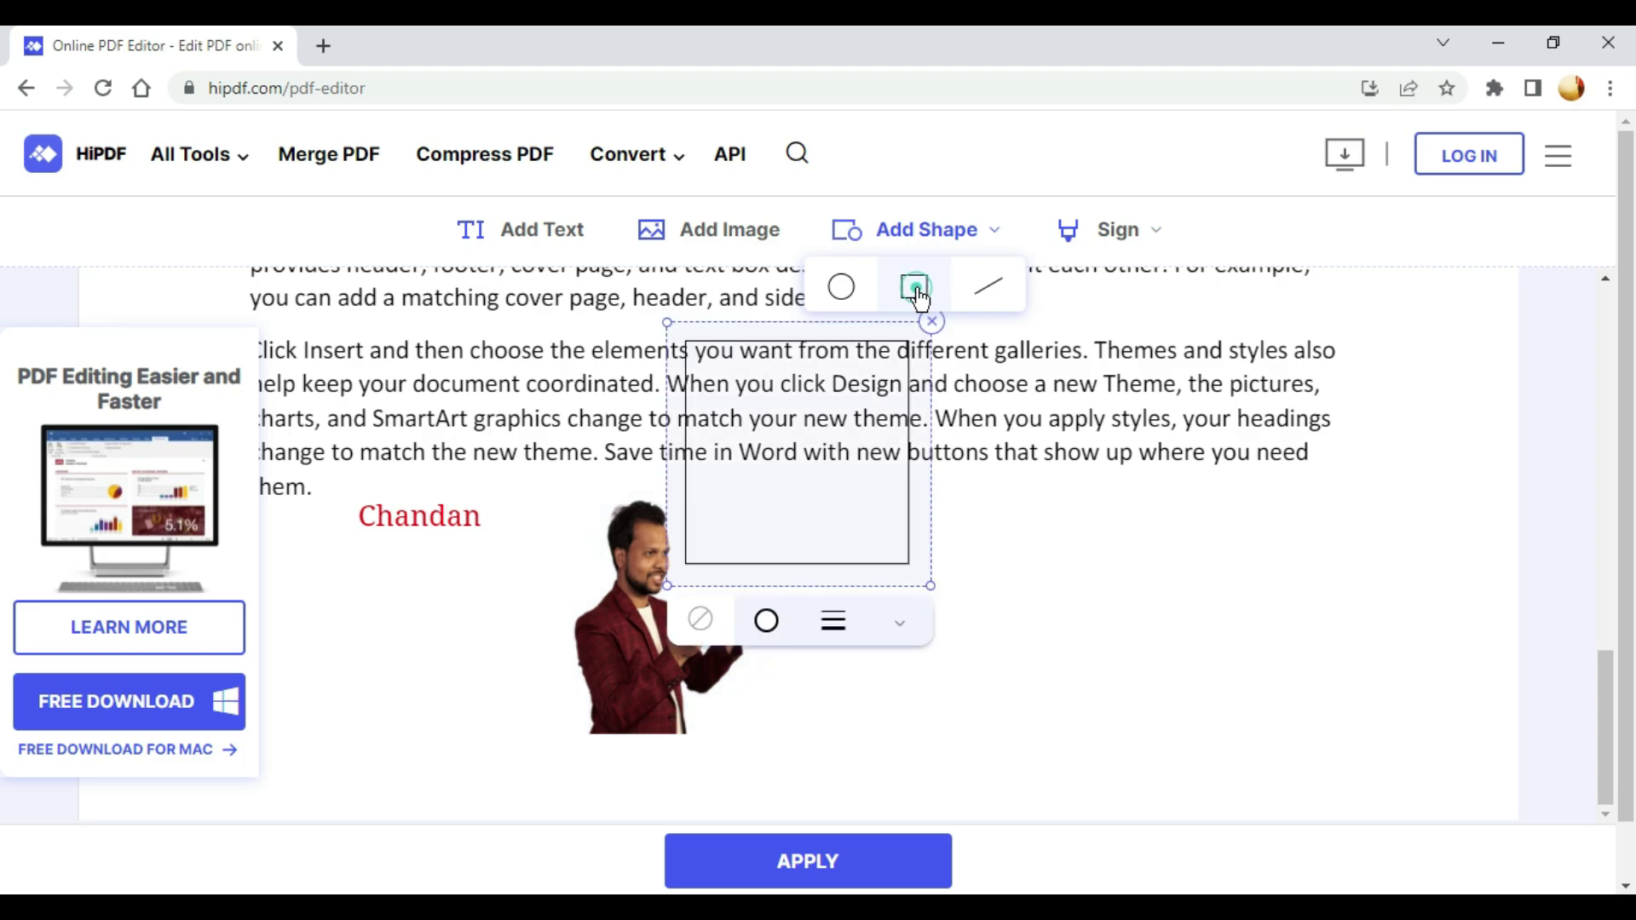
left_click_drag(1004, 641, 1014, 720)
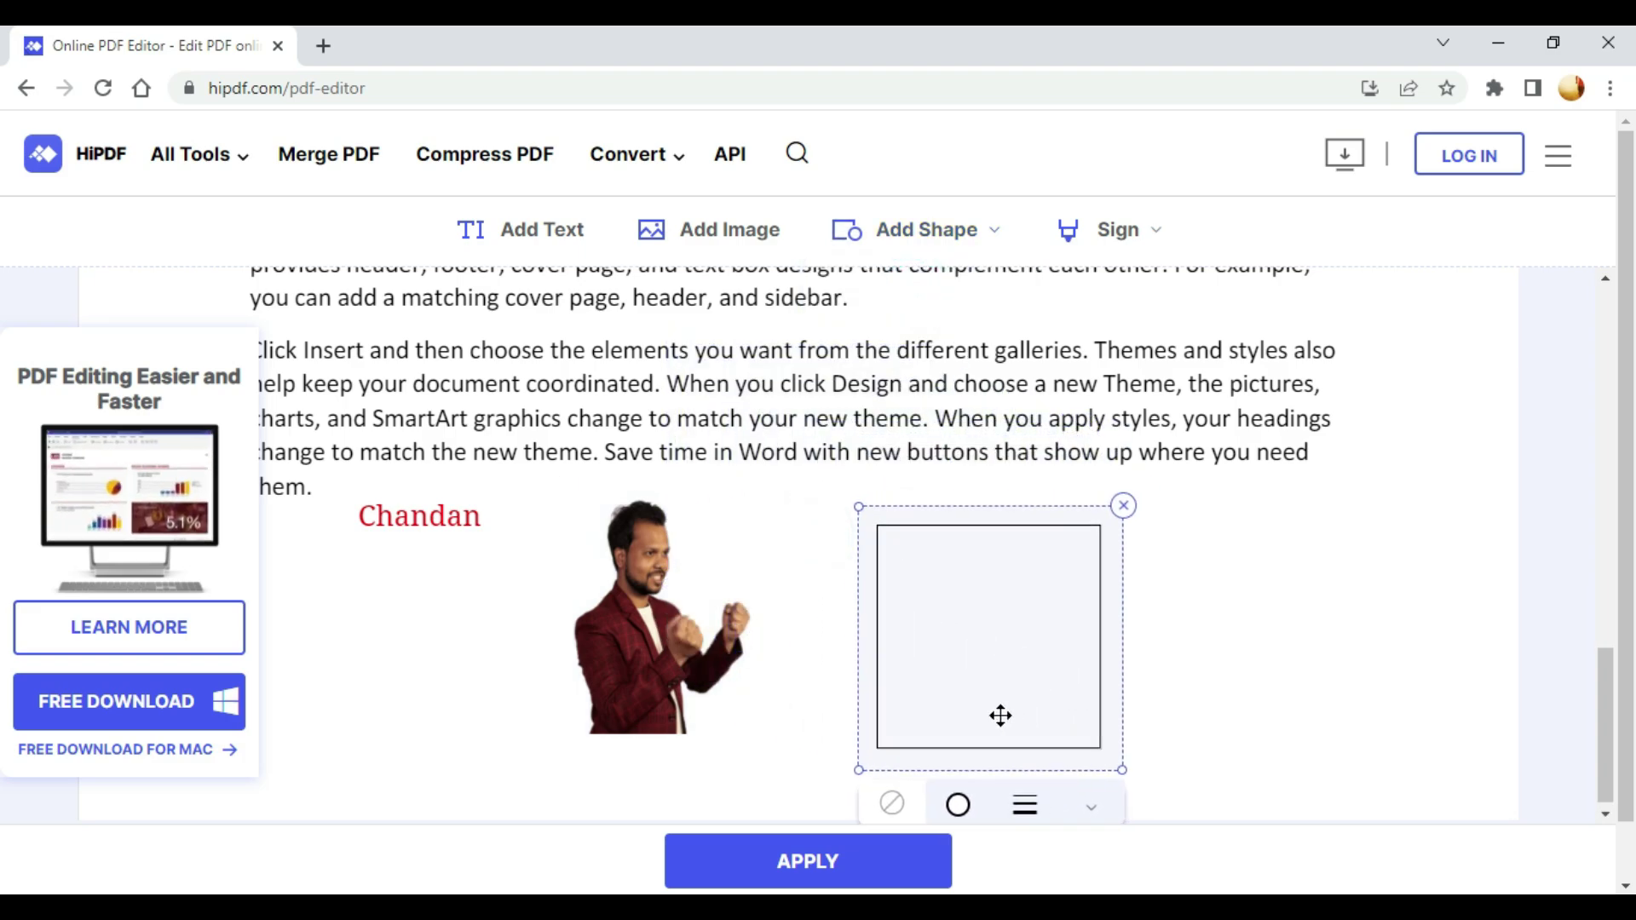
left_click(1214, 615)
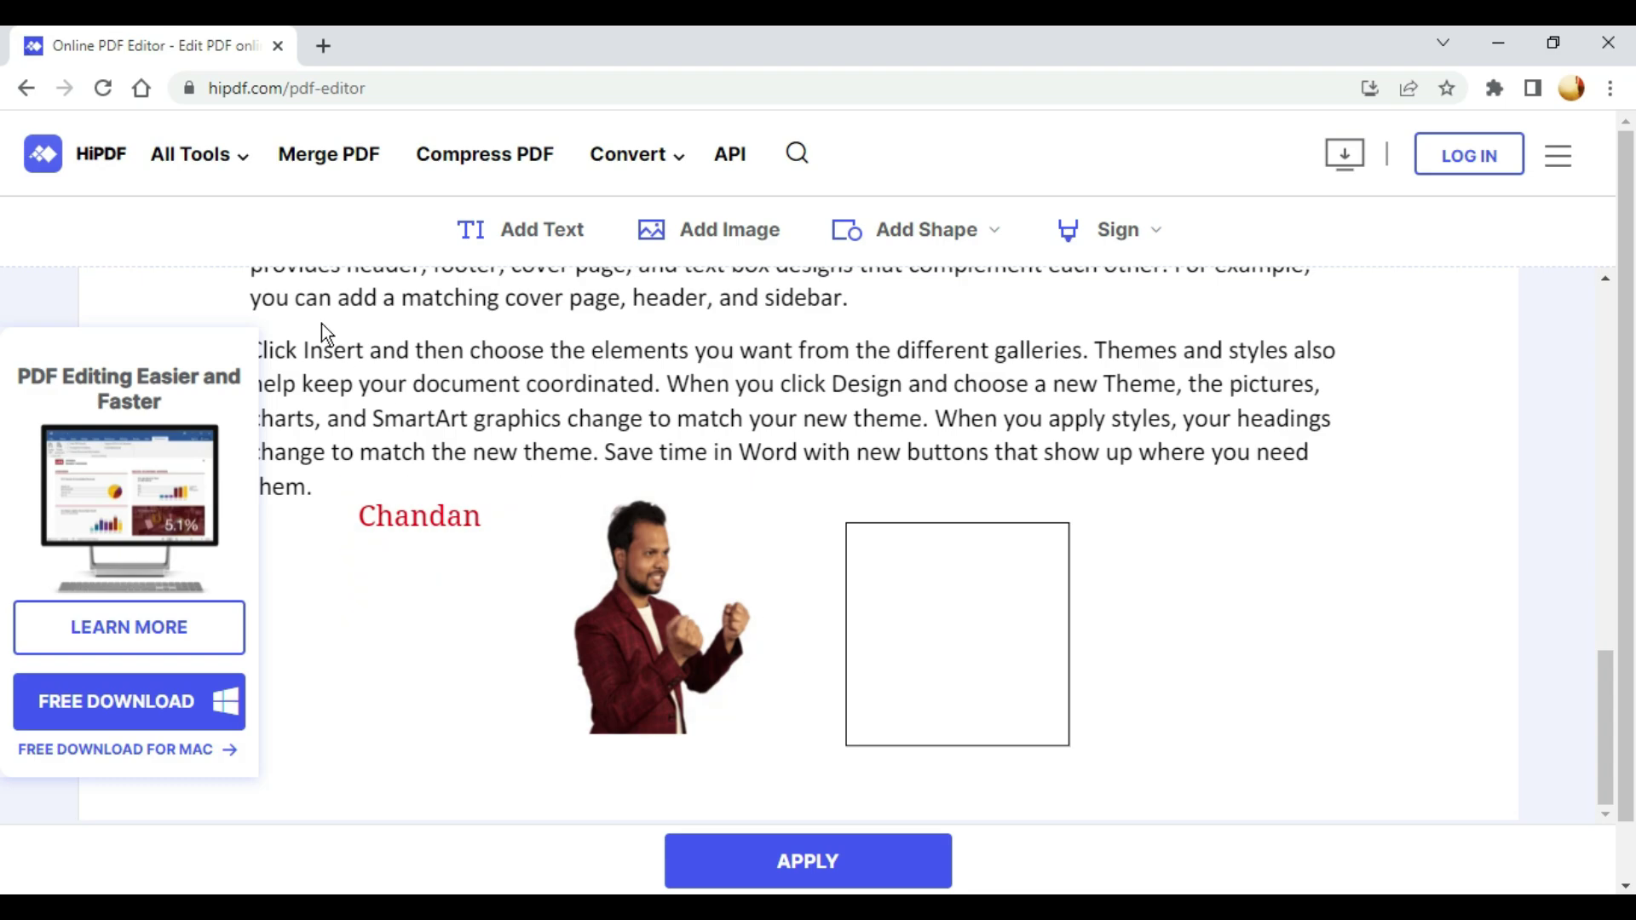
mouse_move(198, 154)
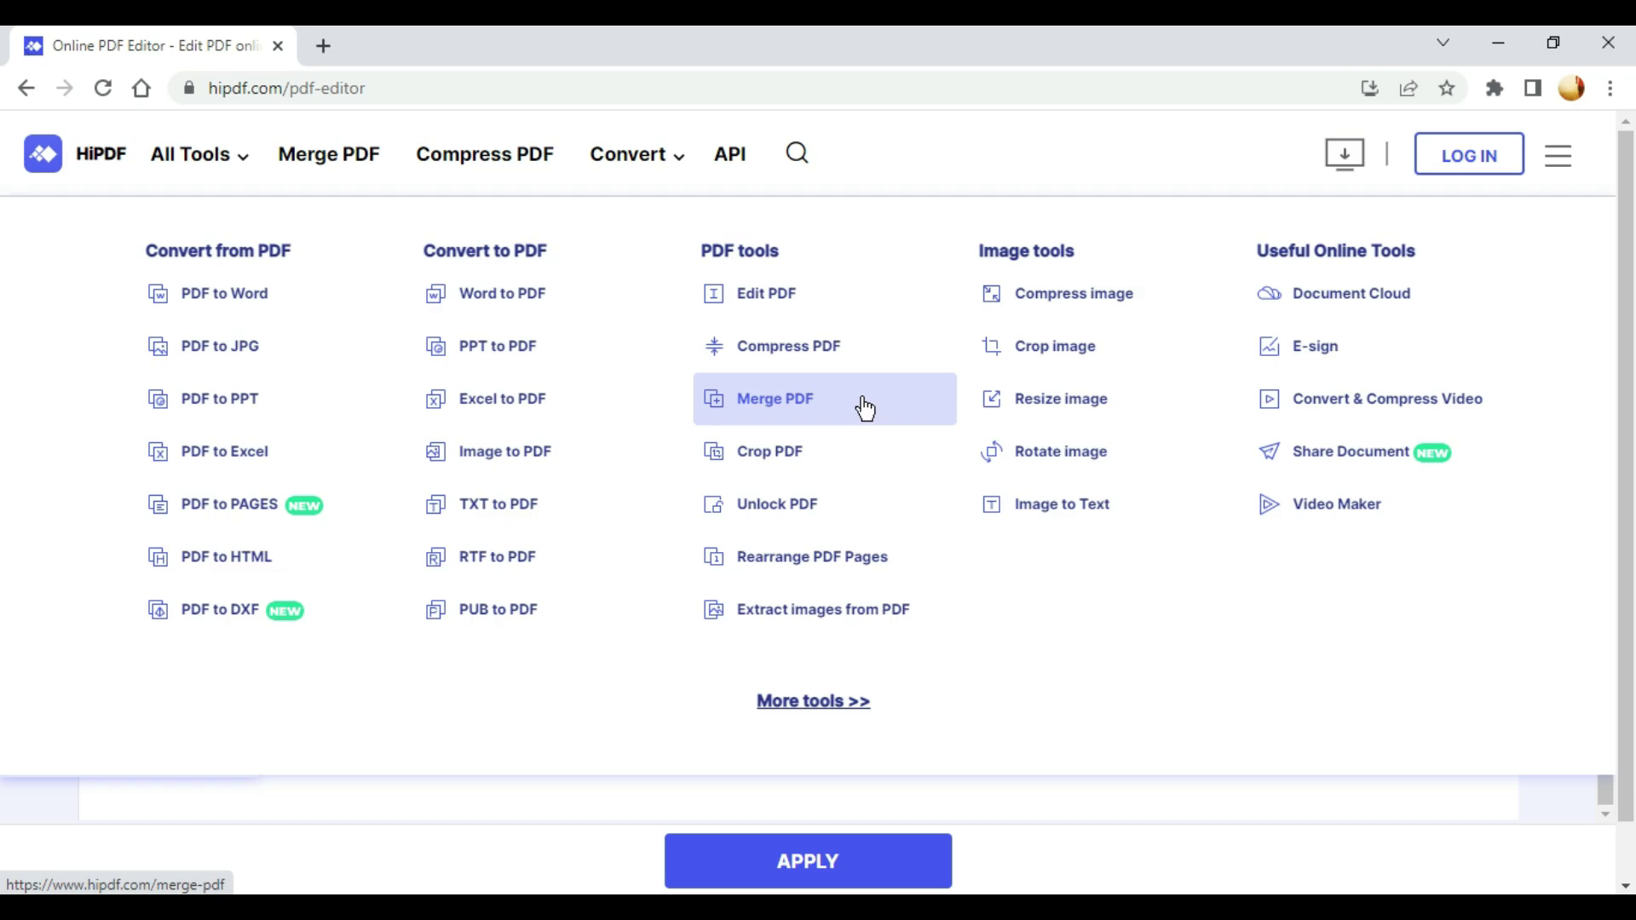
- In Merge PDF, upload Data in PDF, Resume in PDF and Doc in PDF together
left_click(866, 409)
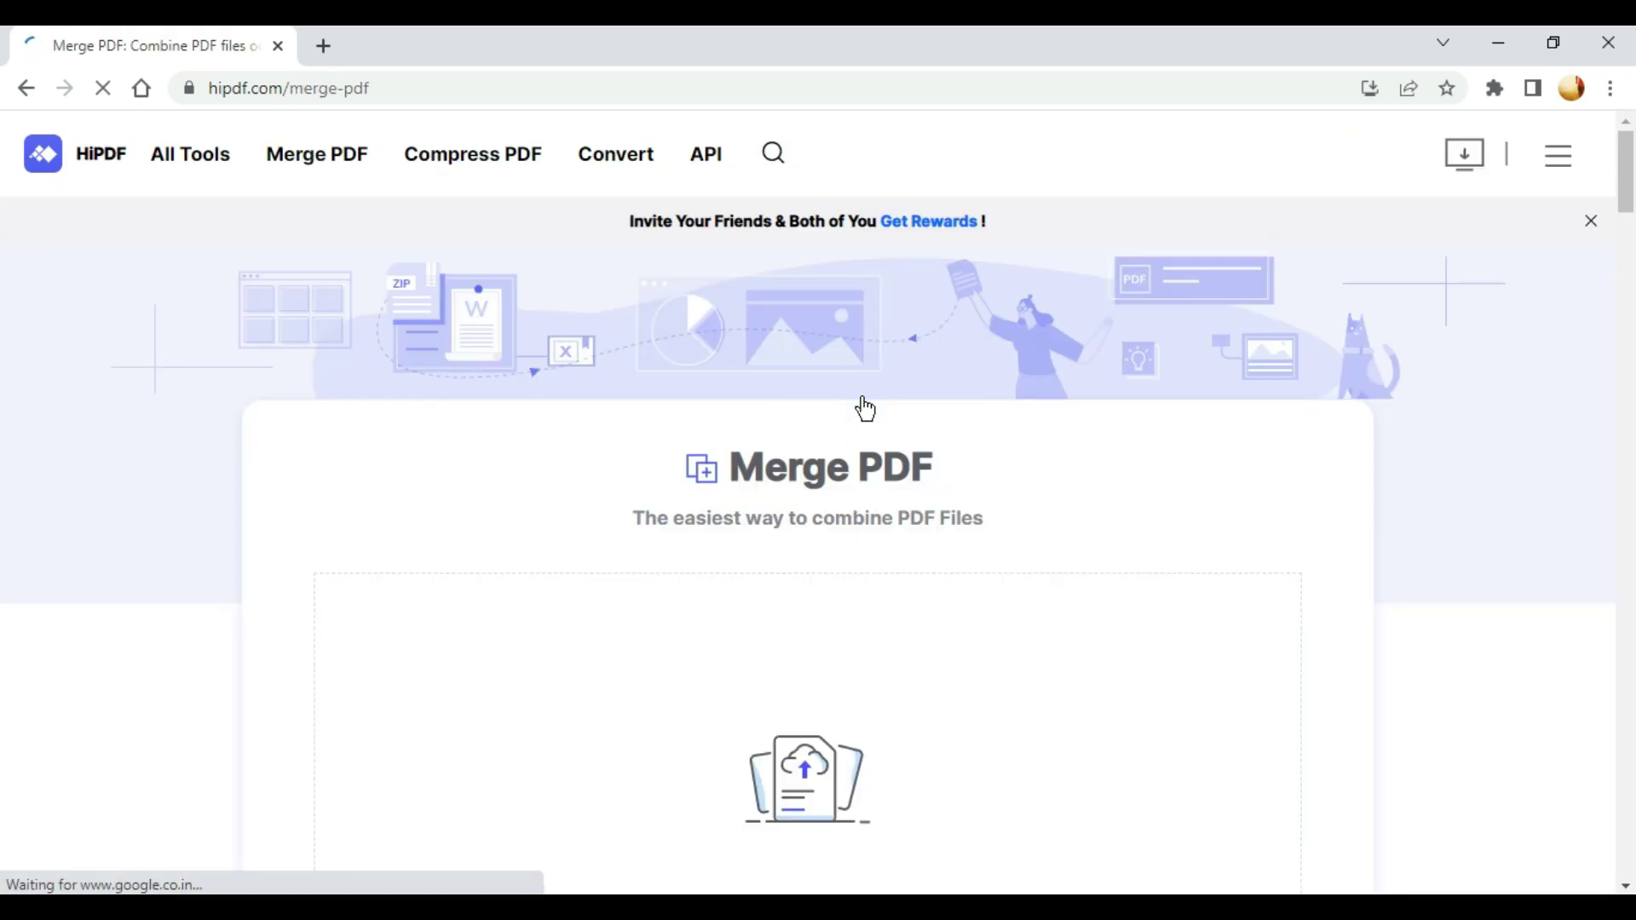
scroll(907, 545, "down", 3)
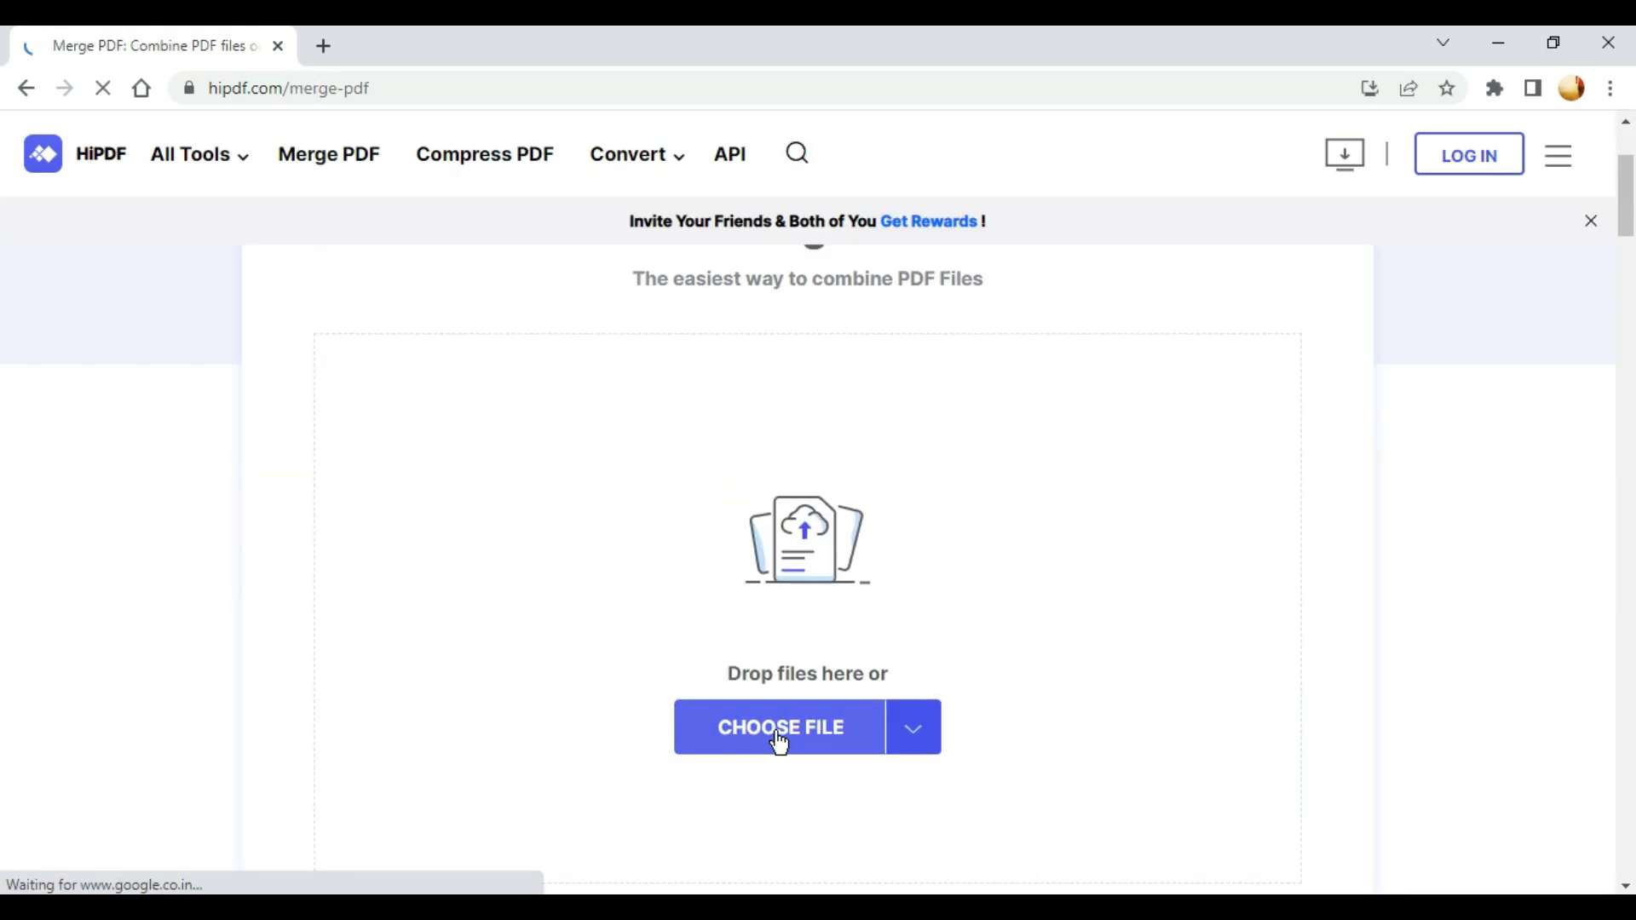
left_click(776, 732)
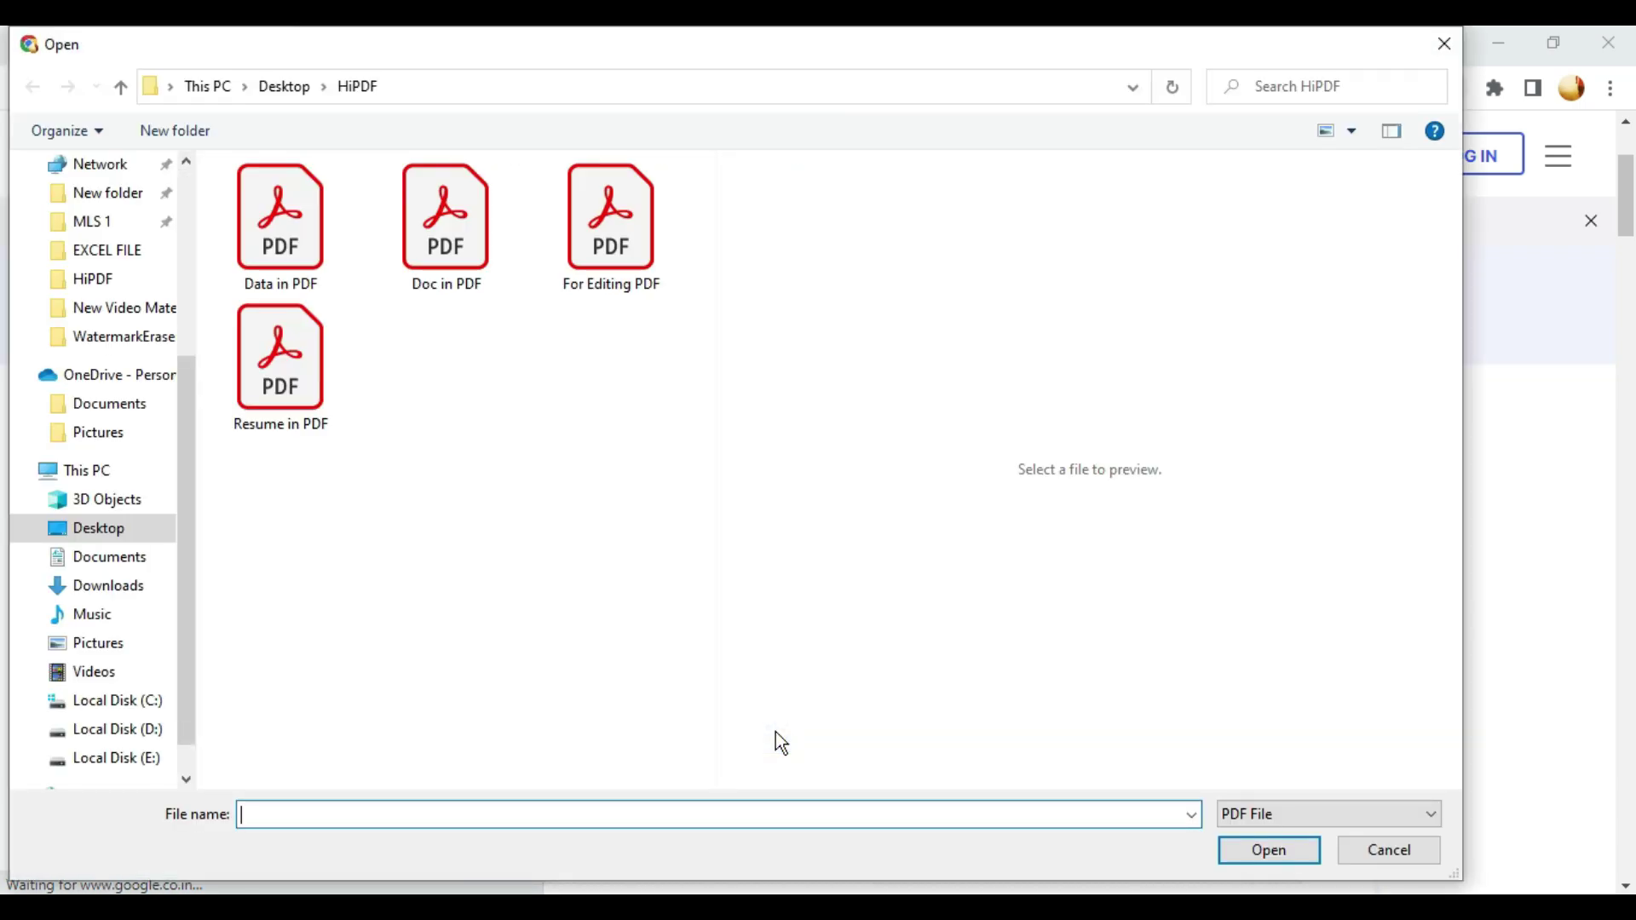
left_click(281, 226)
left_click(281, 357, "ctrl")
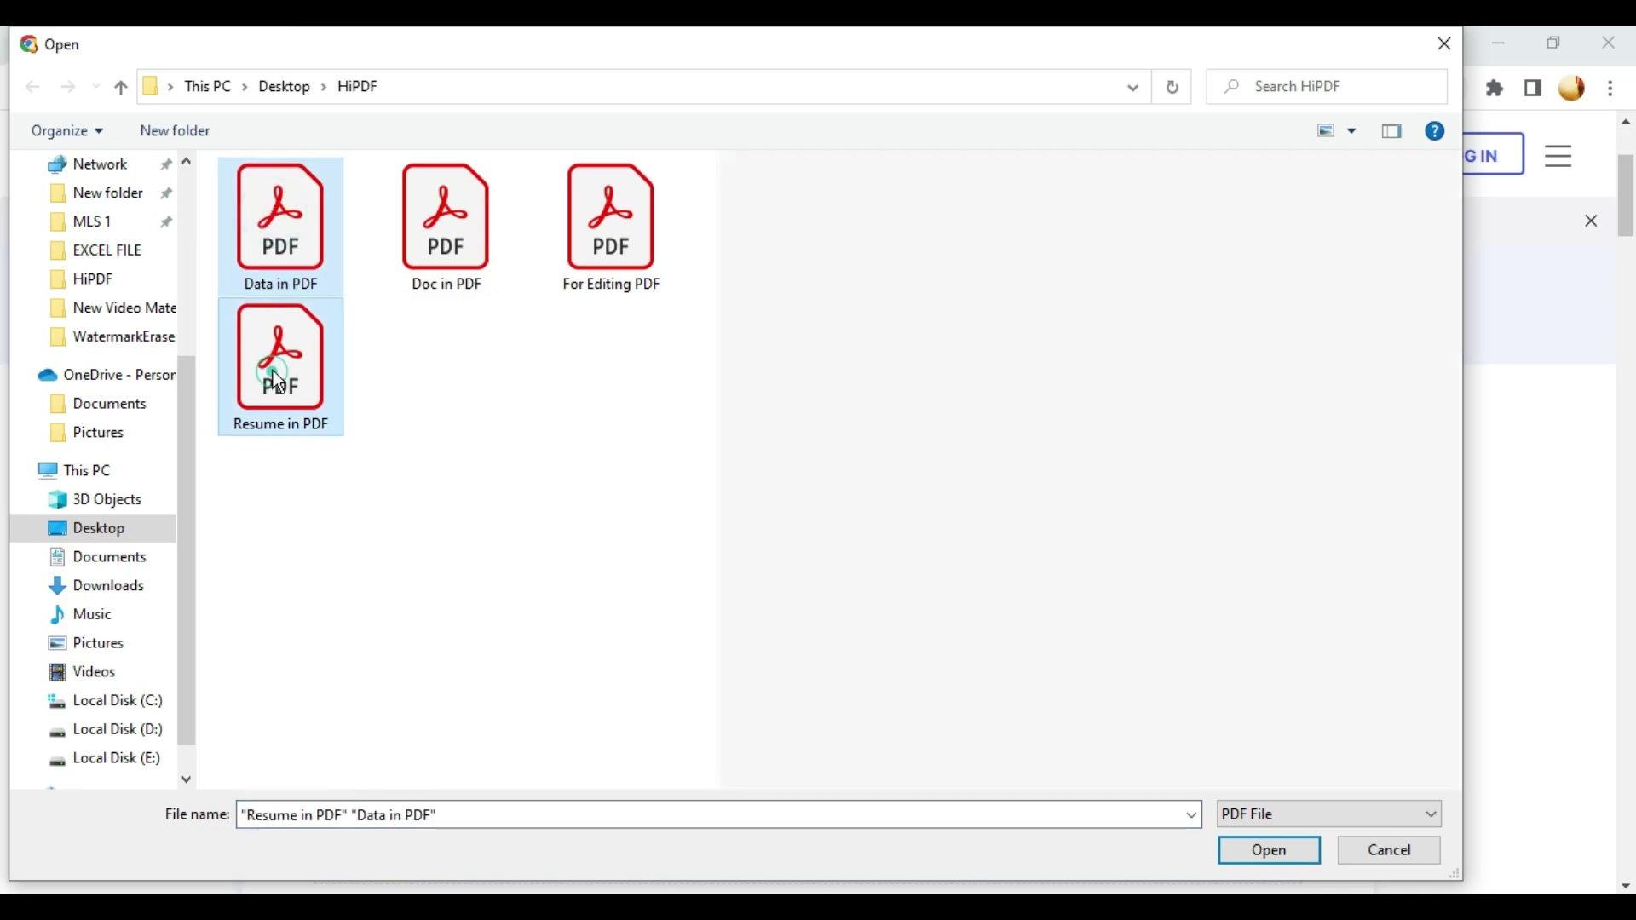
left_click(435, 230, "ctrl")
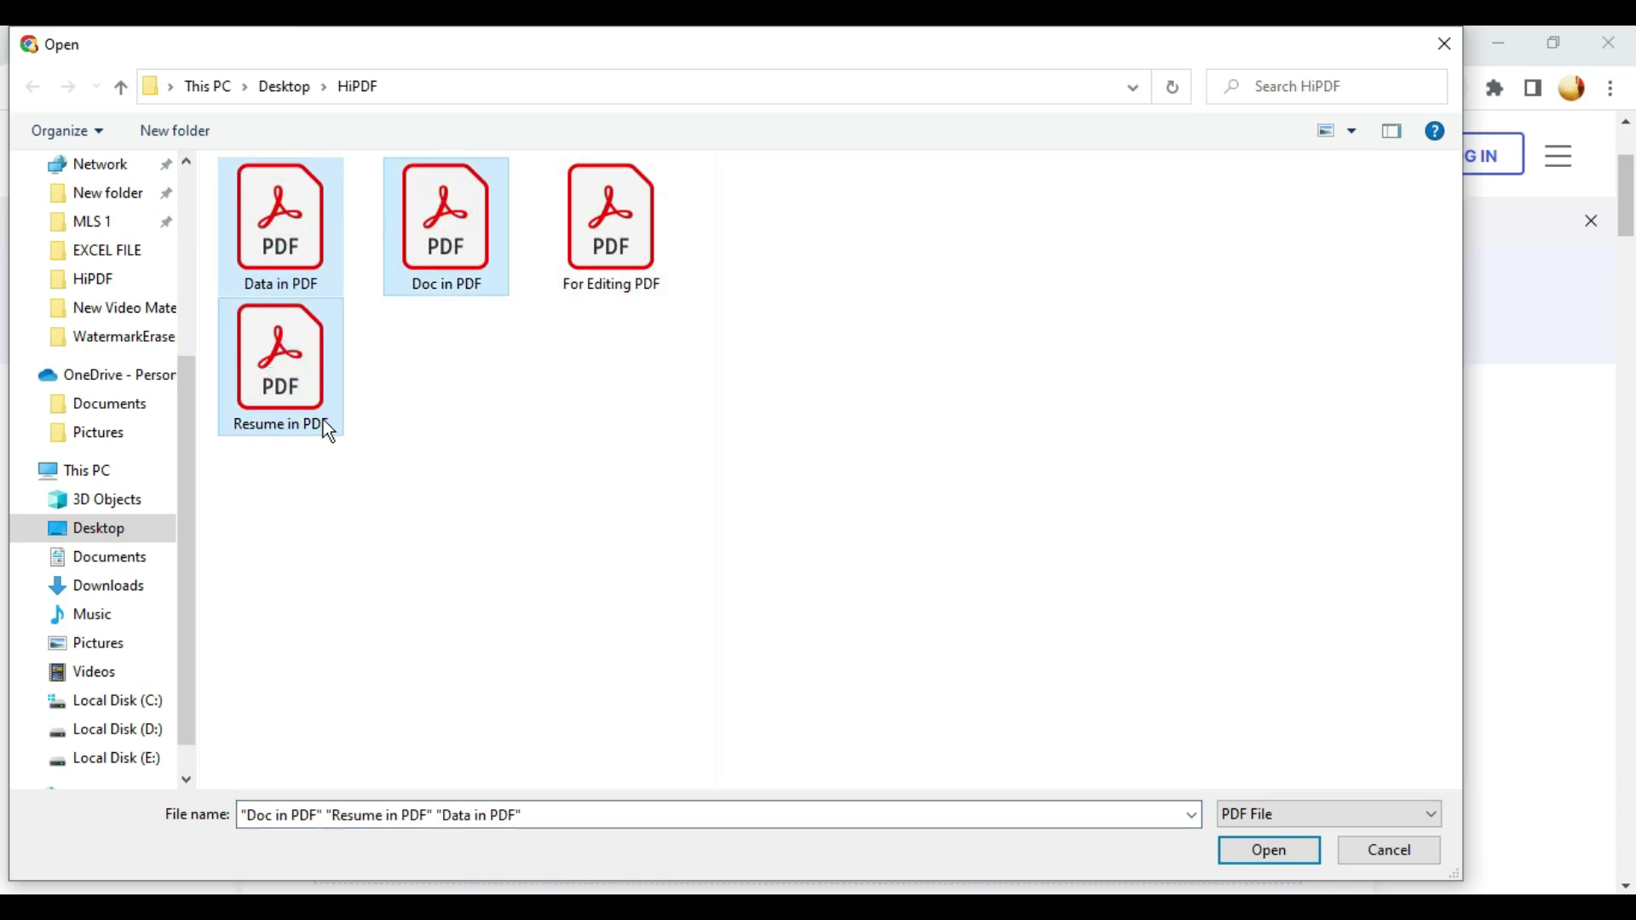
left_click(1272, 849)
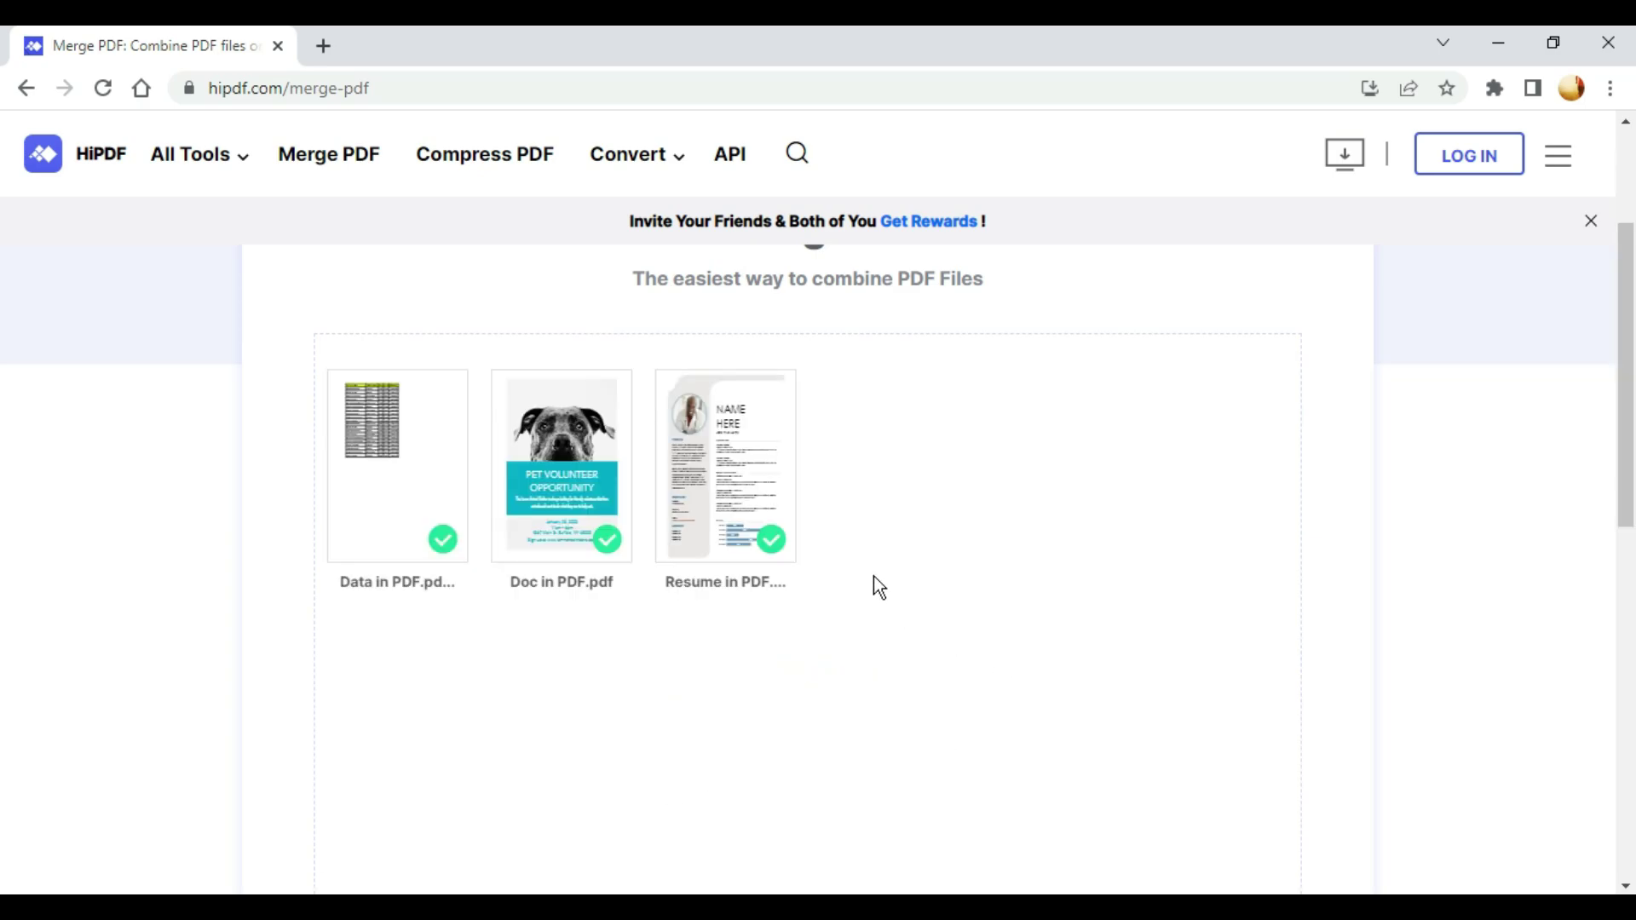
mouse_move(397, 473)
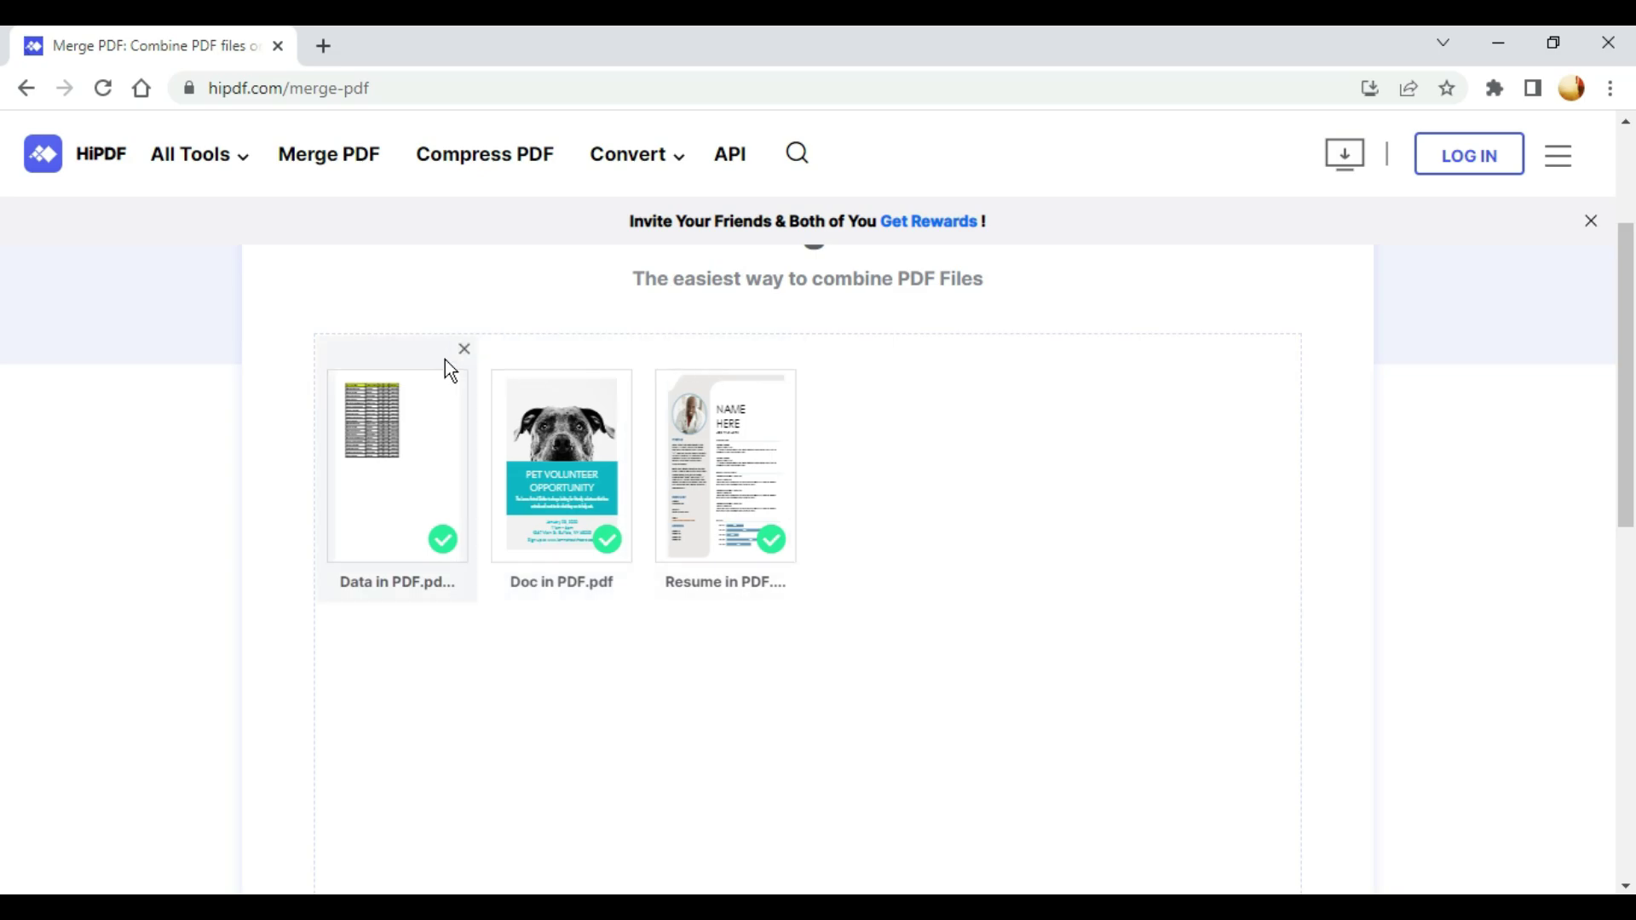
- Move Resume in PDF to the first slot and Data in PDF to the last
left_click_drag(734, 482, 412, 477)
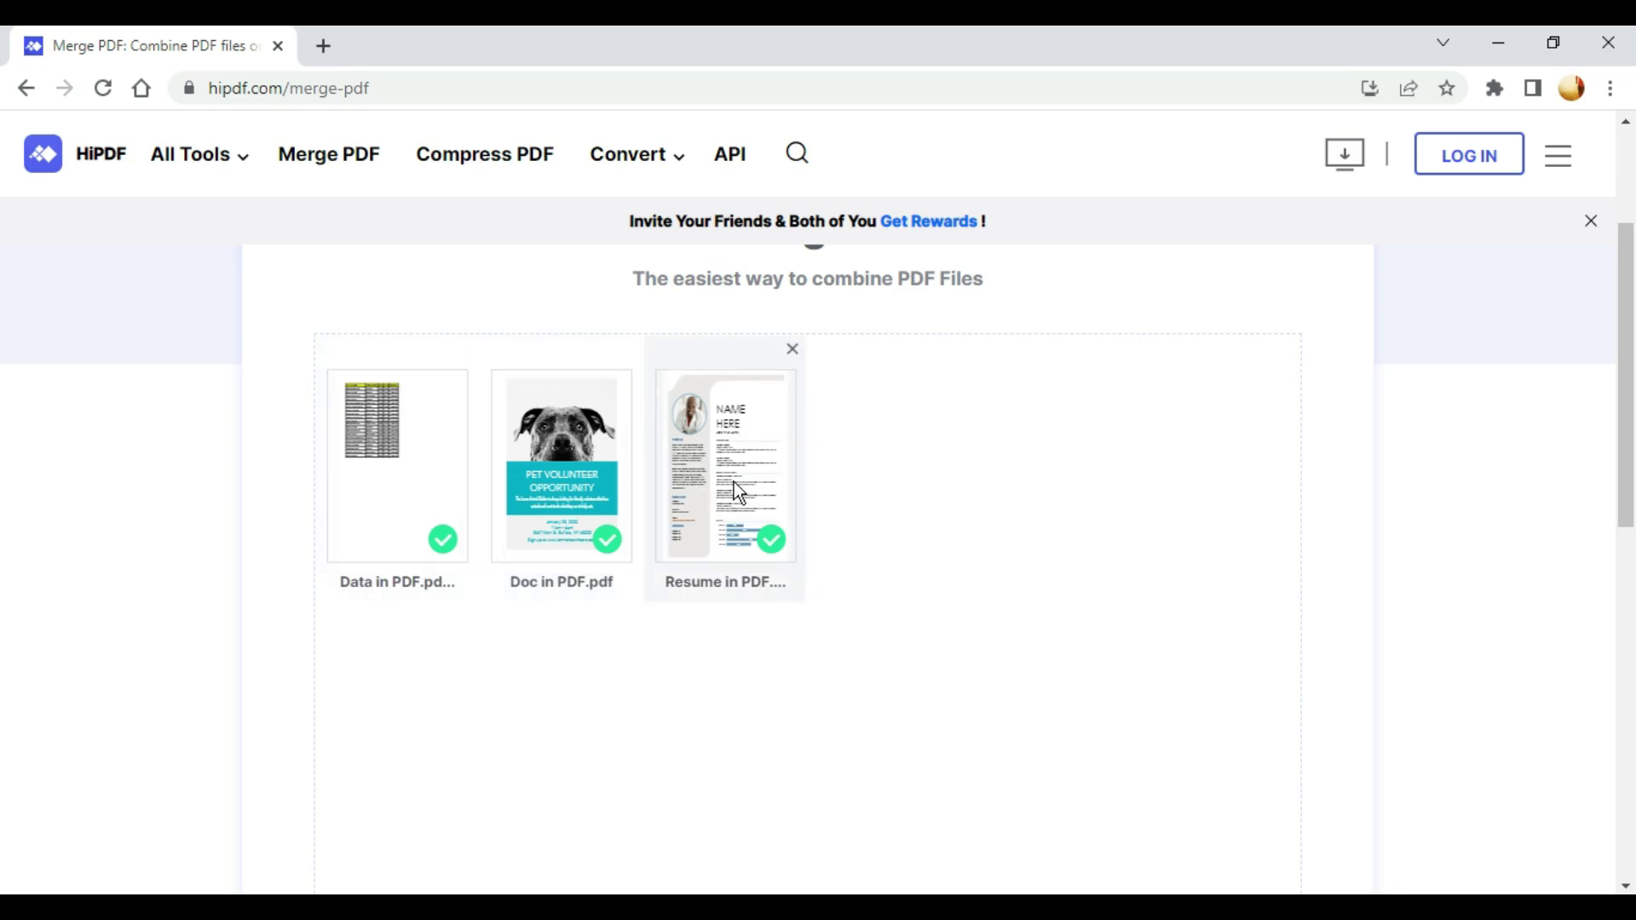
mouse_move(557, 473)
left_mouse_down()
mouse_move(763, 477)
mouse_move(545, 481)
mouse_move(754, 509)
left_mouse_up()
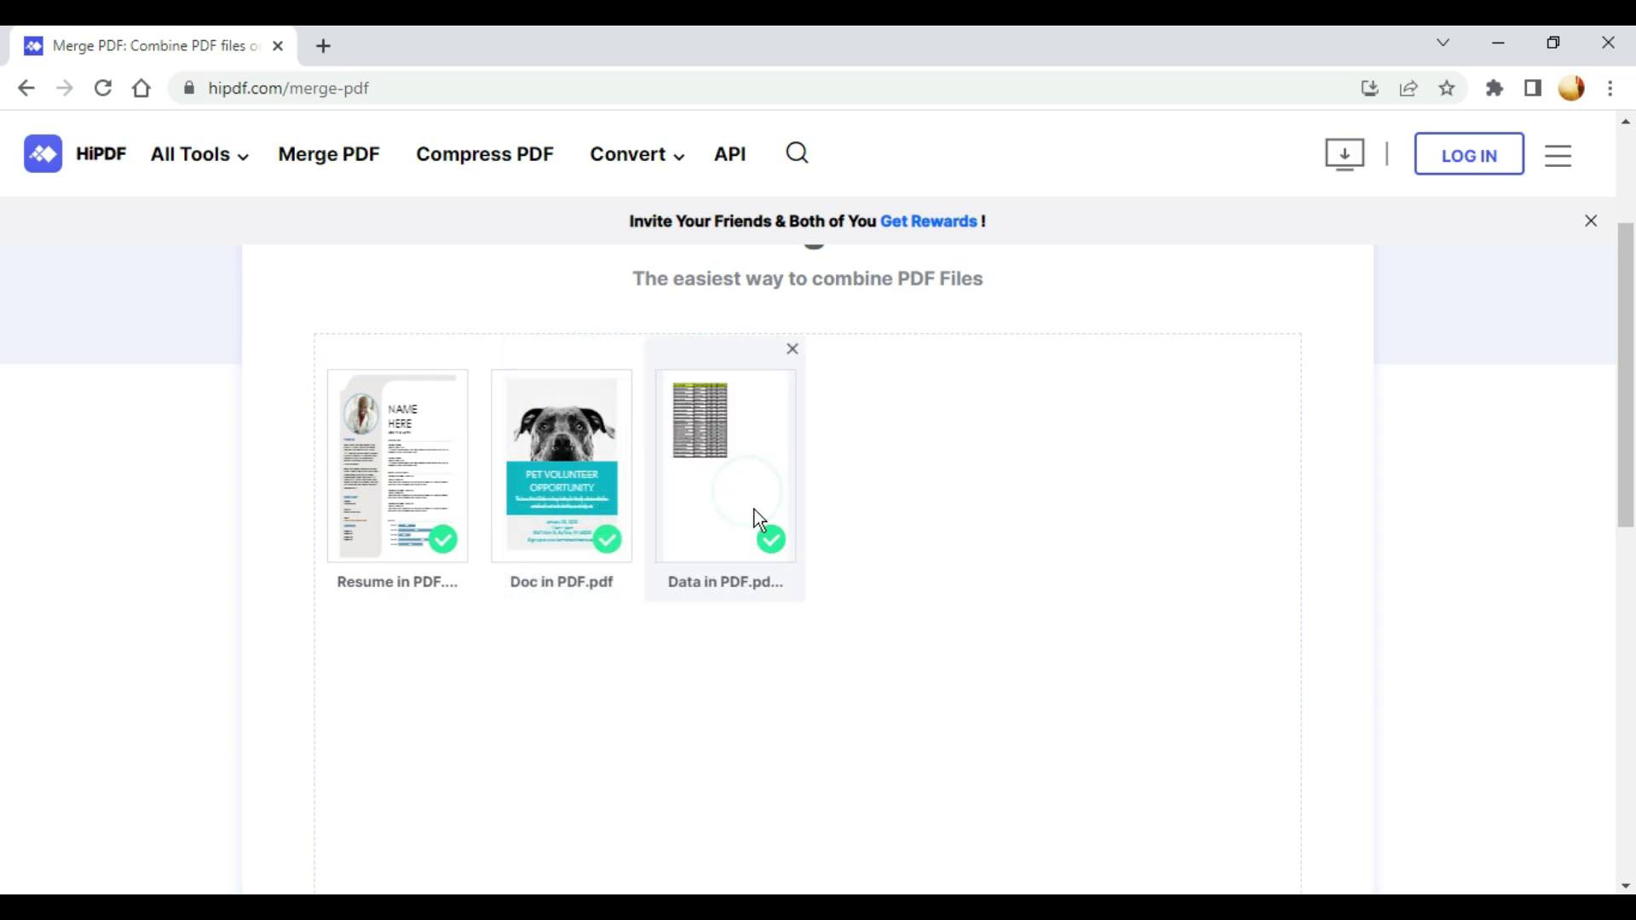
scroll(877, 531, "up", 3)
scroll(880, 532, "down", 4)
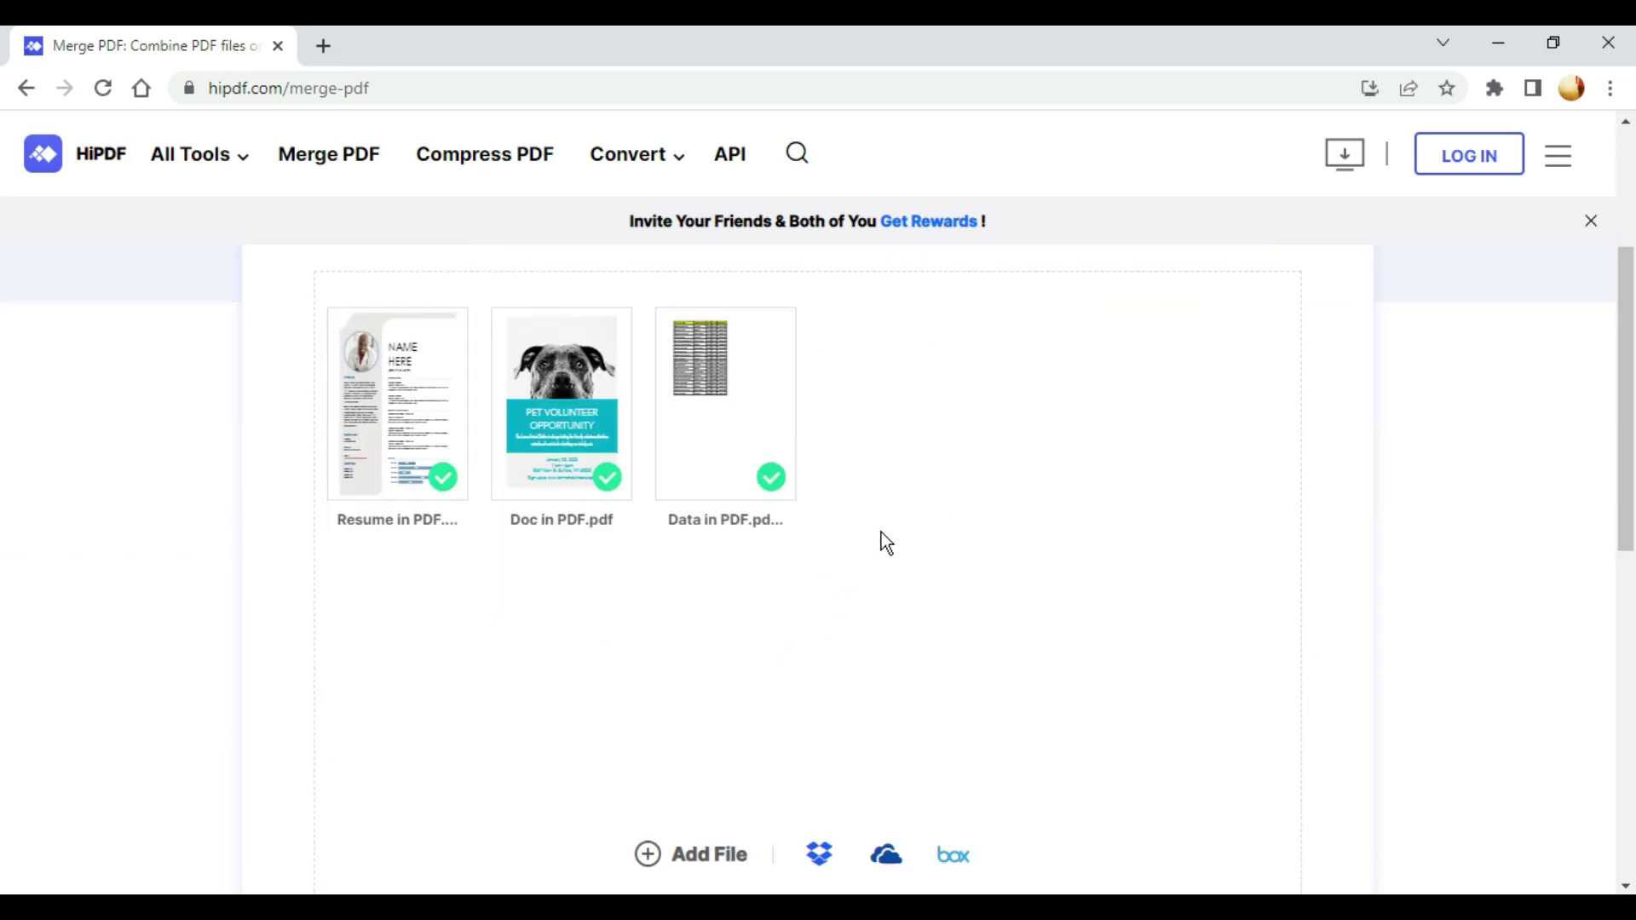
scroll(881, 532, "down", 4)
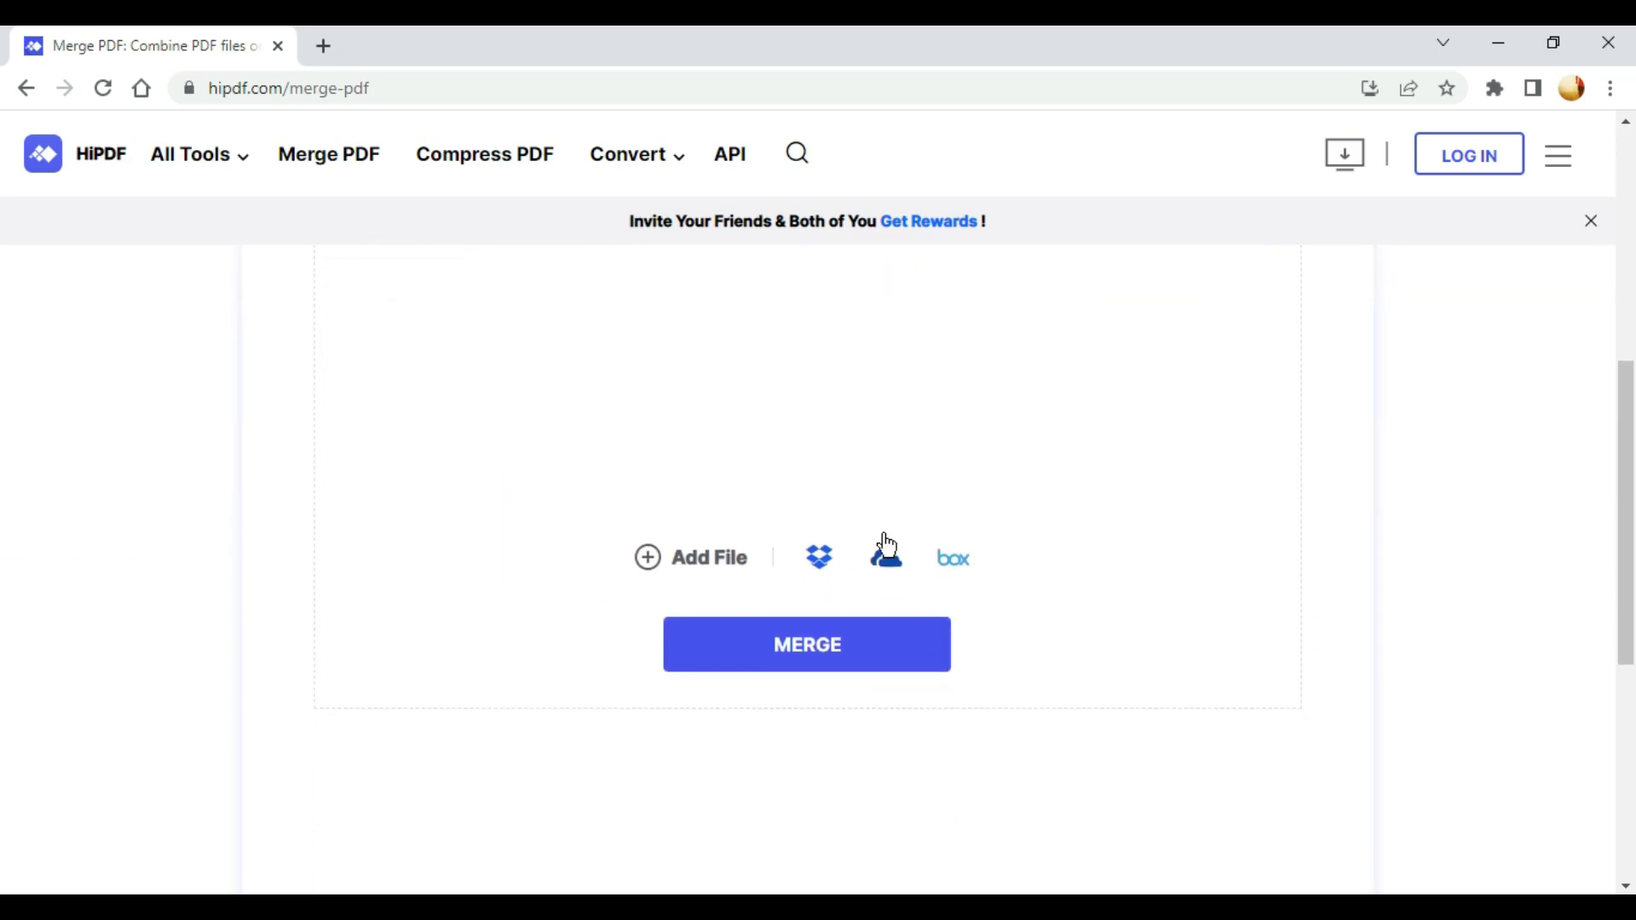
- Merge the Resume, Doc and Data PDFs and download merged.pdf
left_click(883, 656)
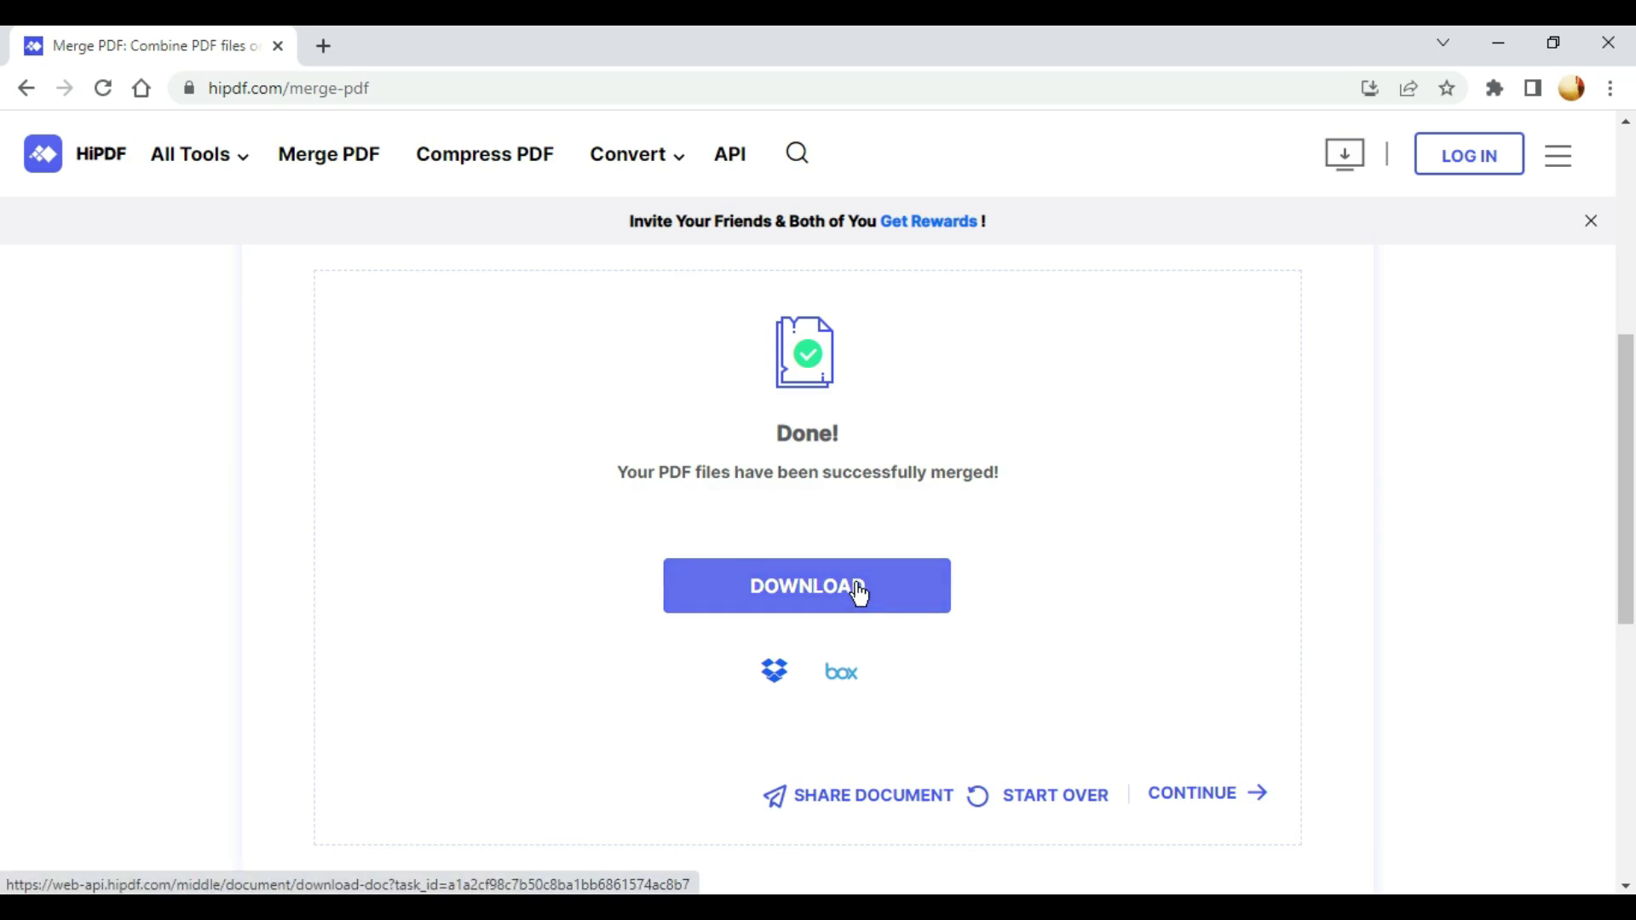
left_click(859, 594)
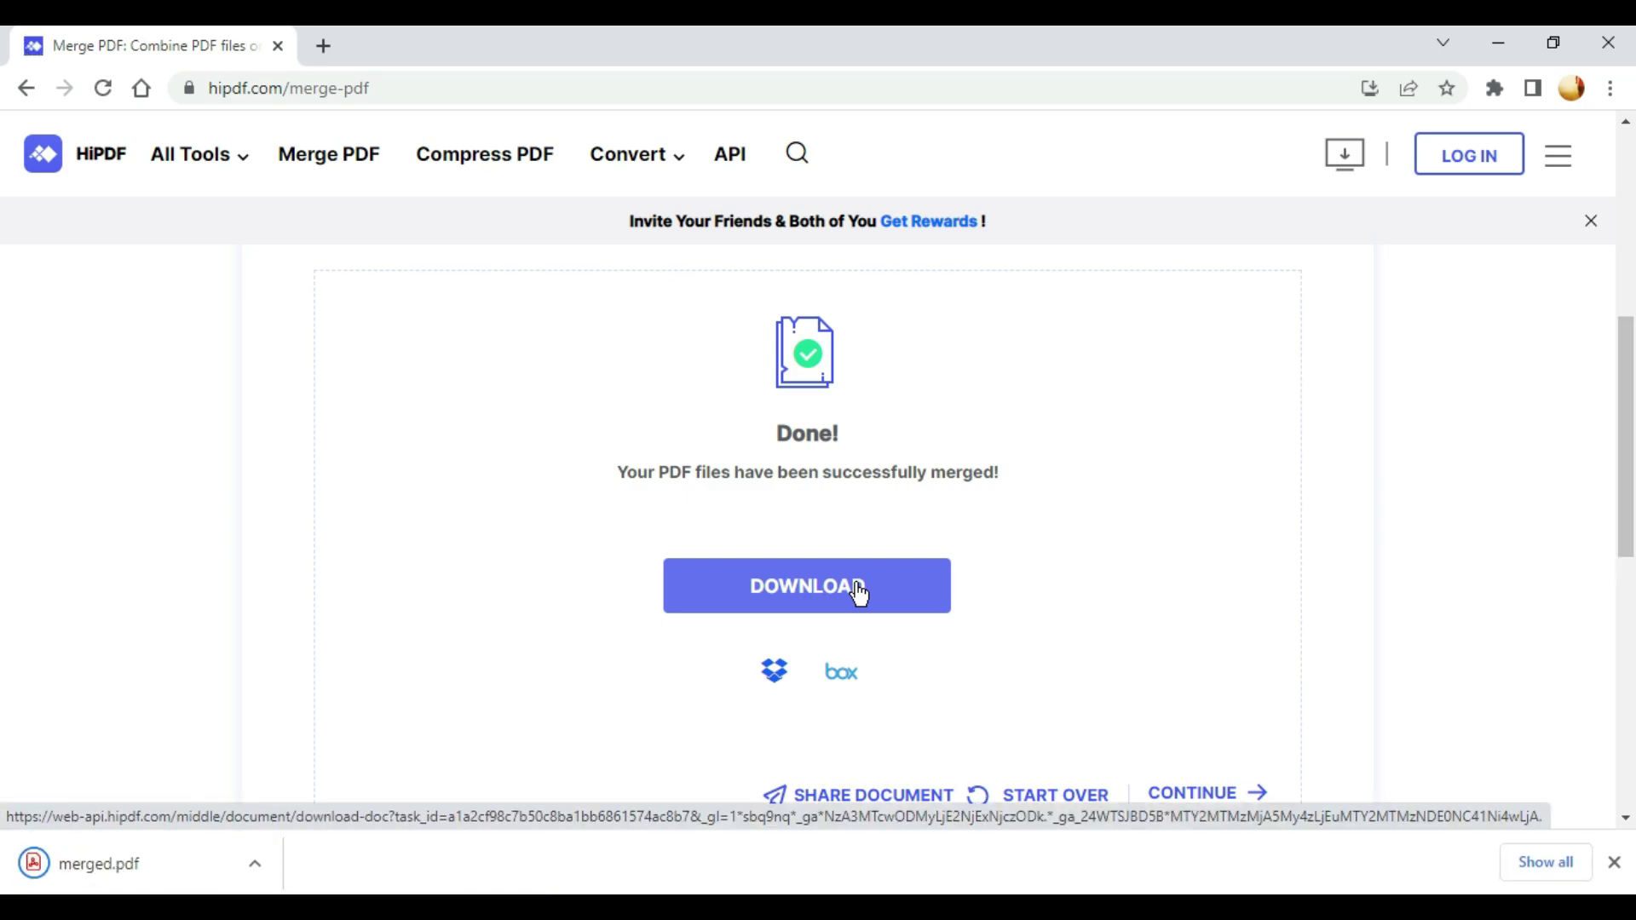
left_click(145, 864)
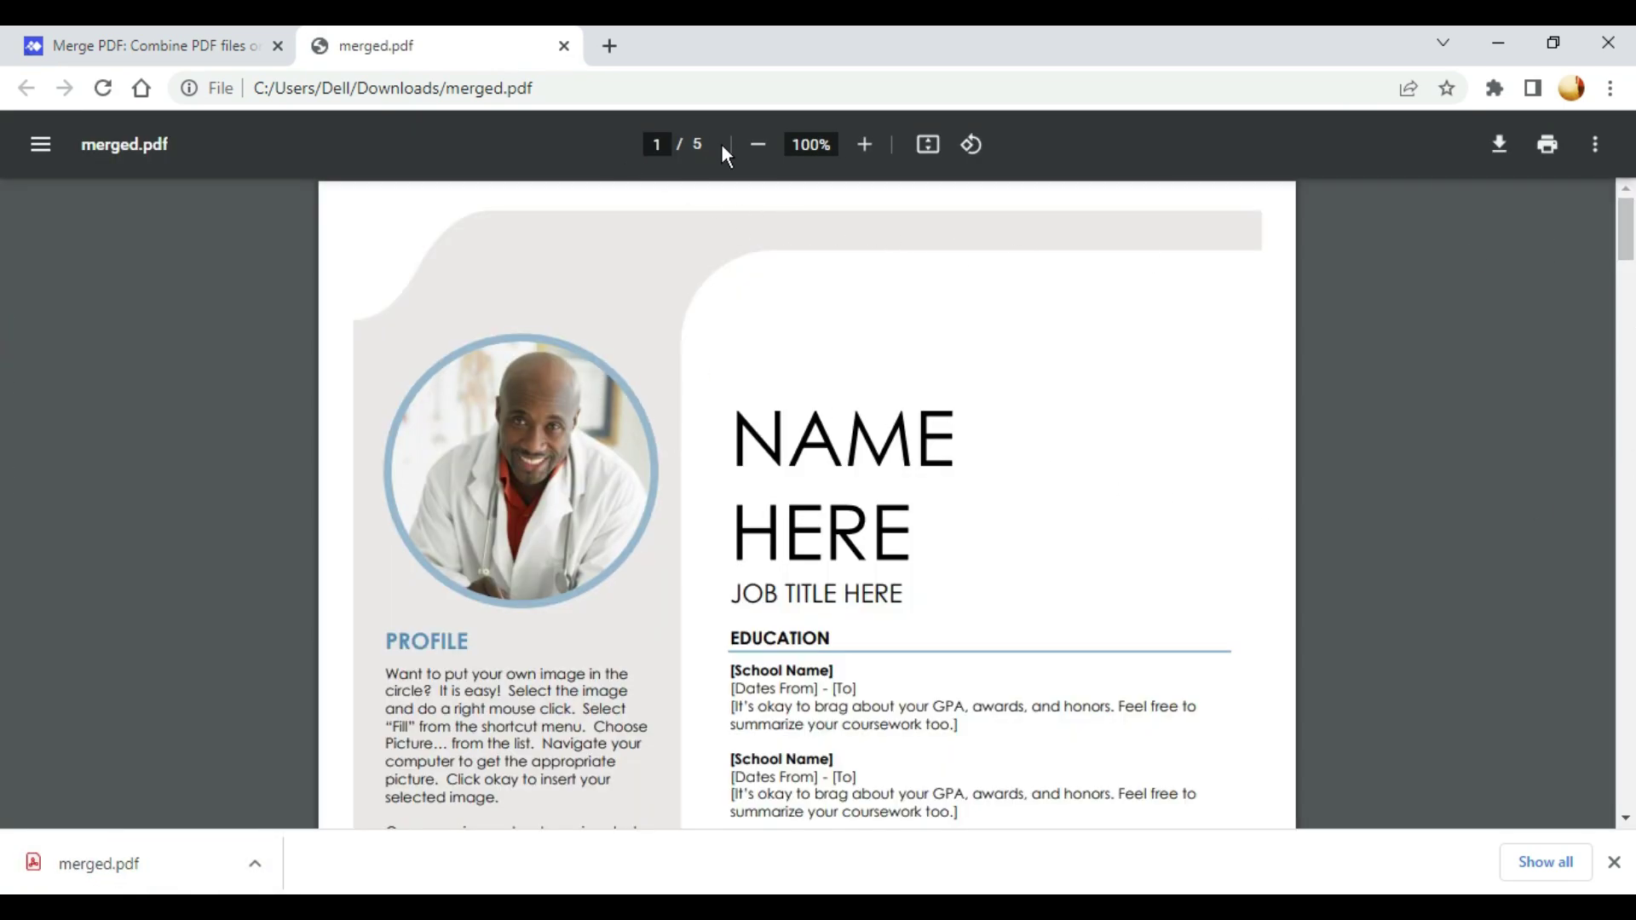
mouse_move(1629, 256)
left_mouse_down()
mouse_move(1631, 791)
mouse_move(1631, 221)
left_mouse_up()
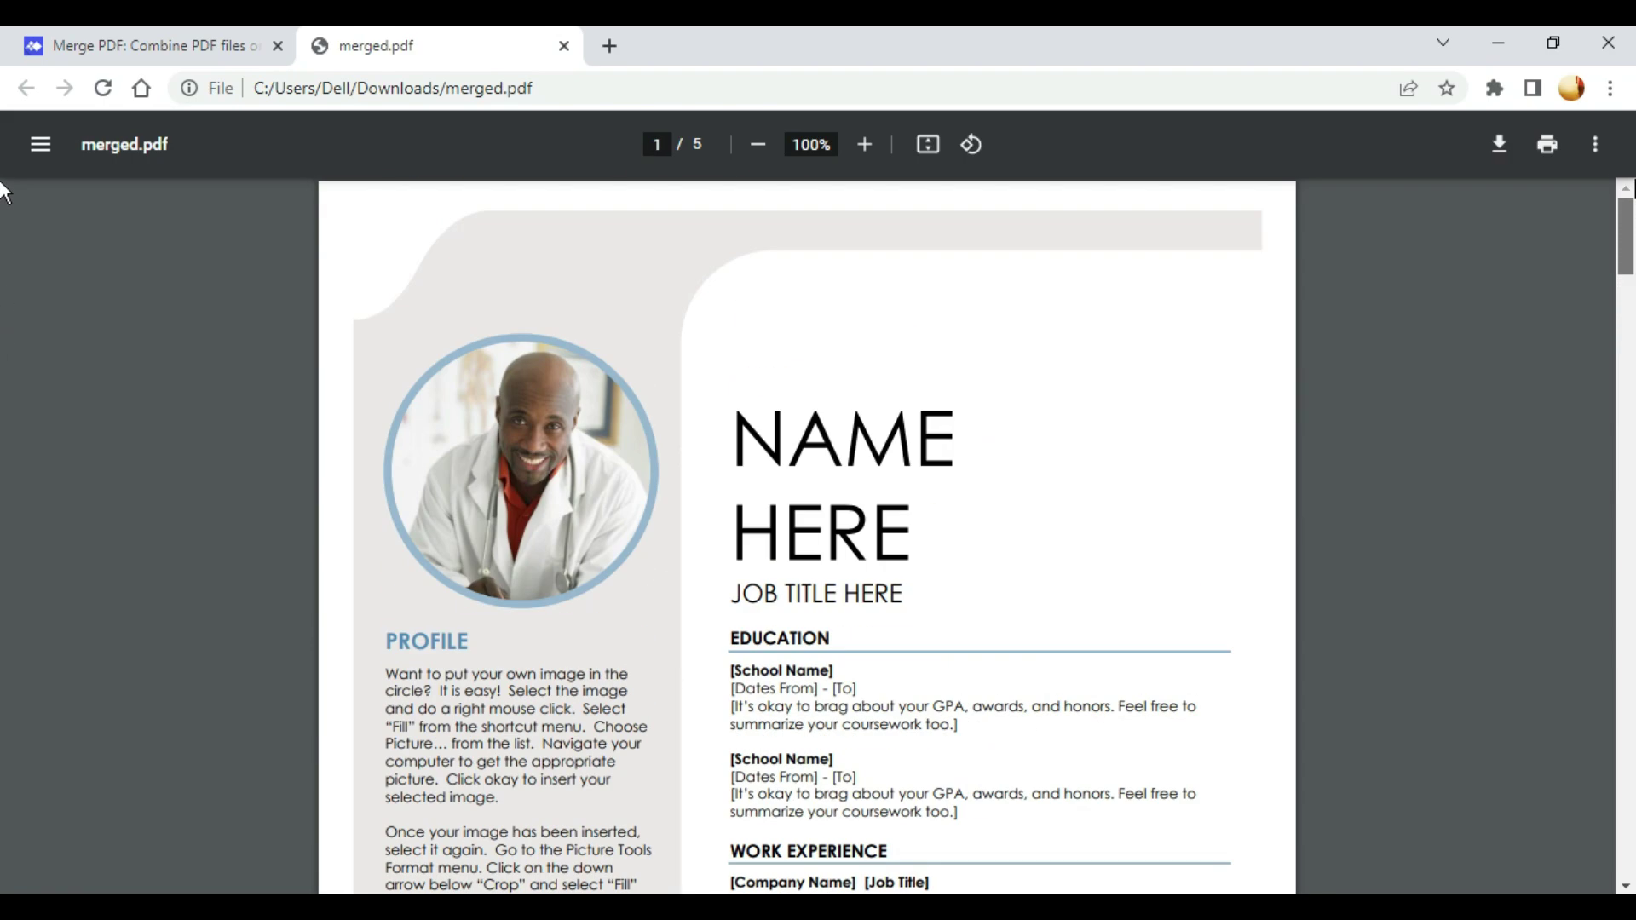
left_click(563, 46)
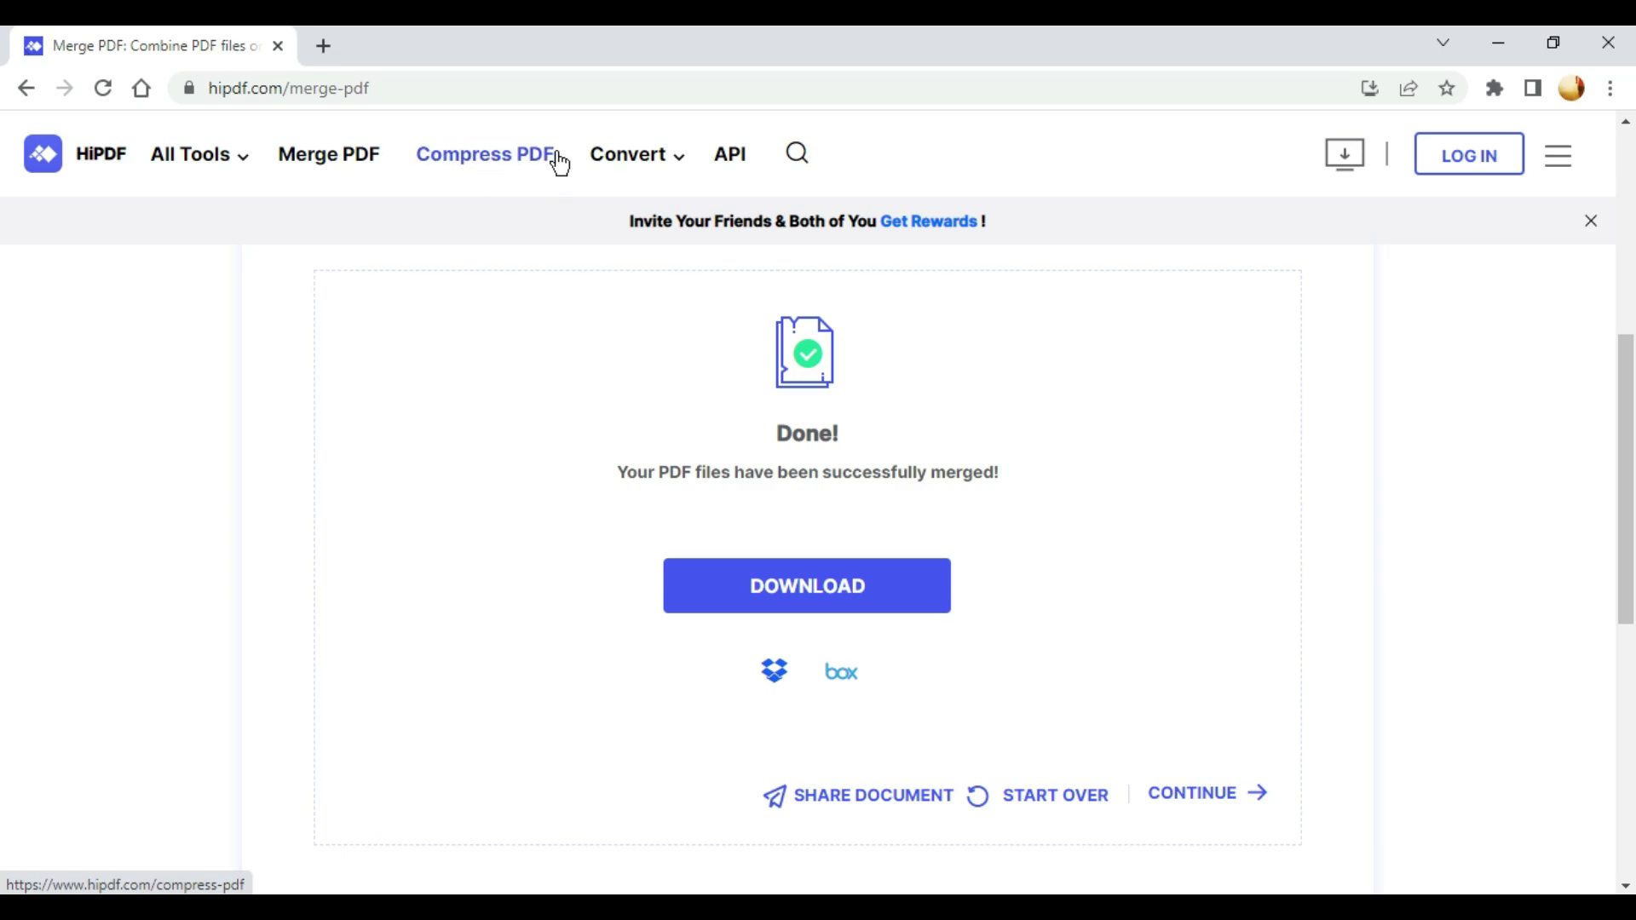
mouse_move(198, 153)
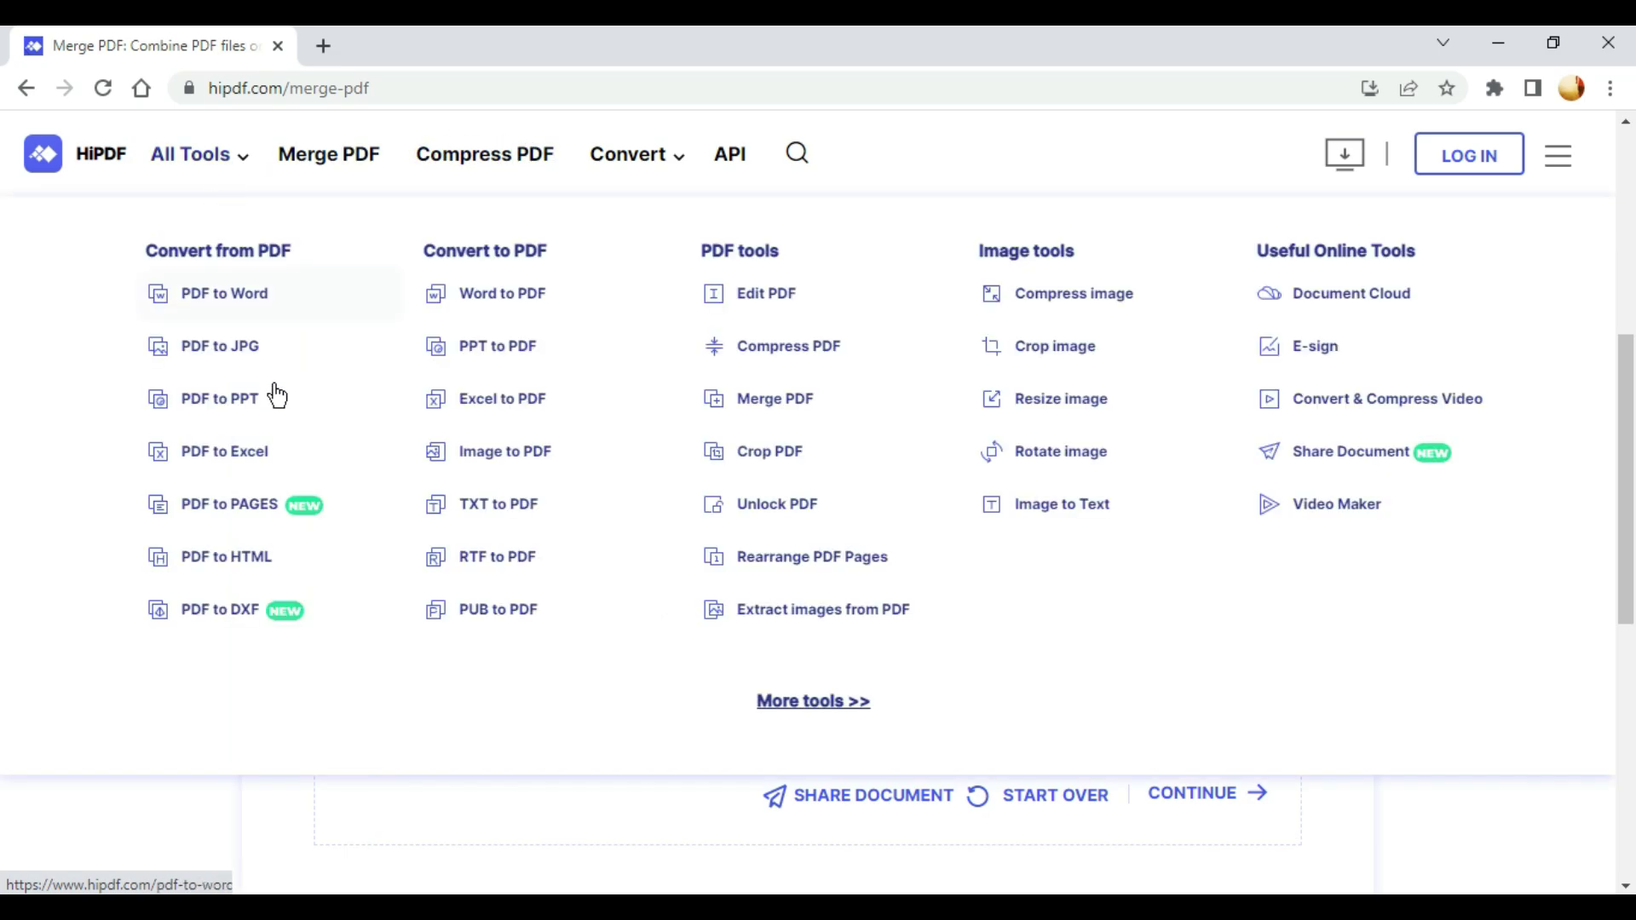
- In Compress PDF, upload merged.pdf from the Downloads folder
left_click(876, 353)
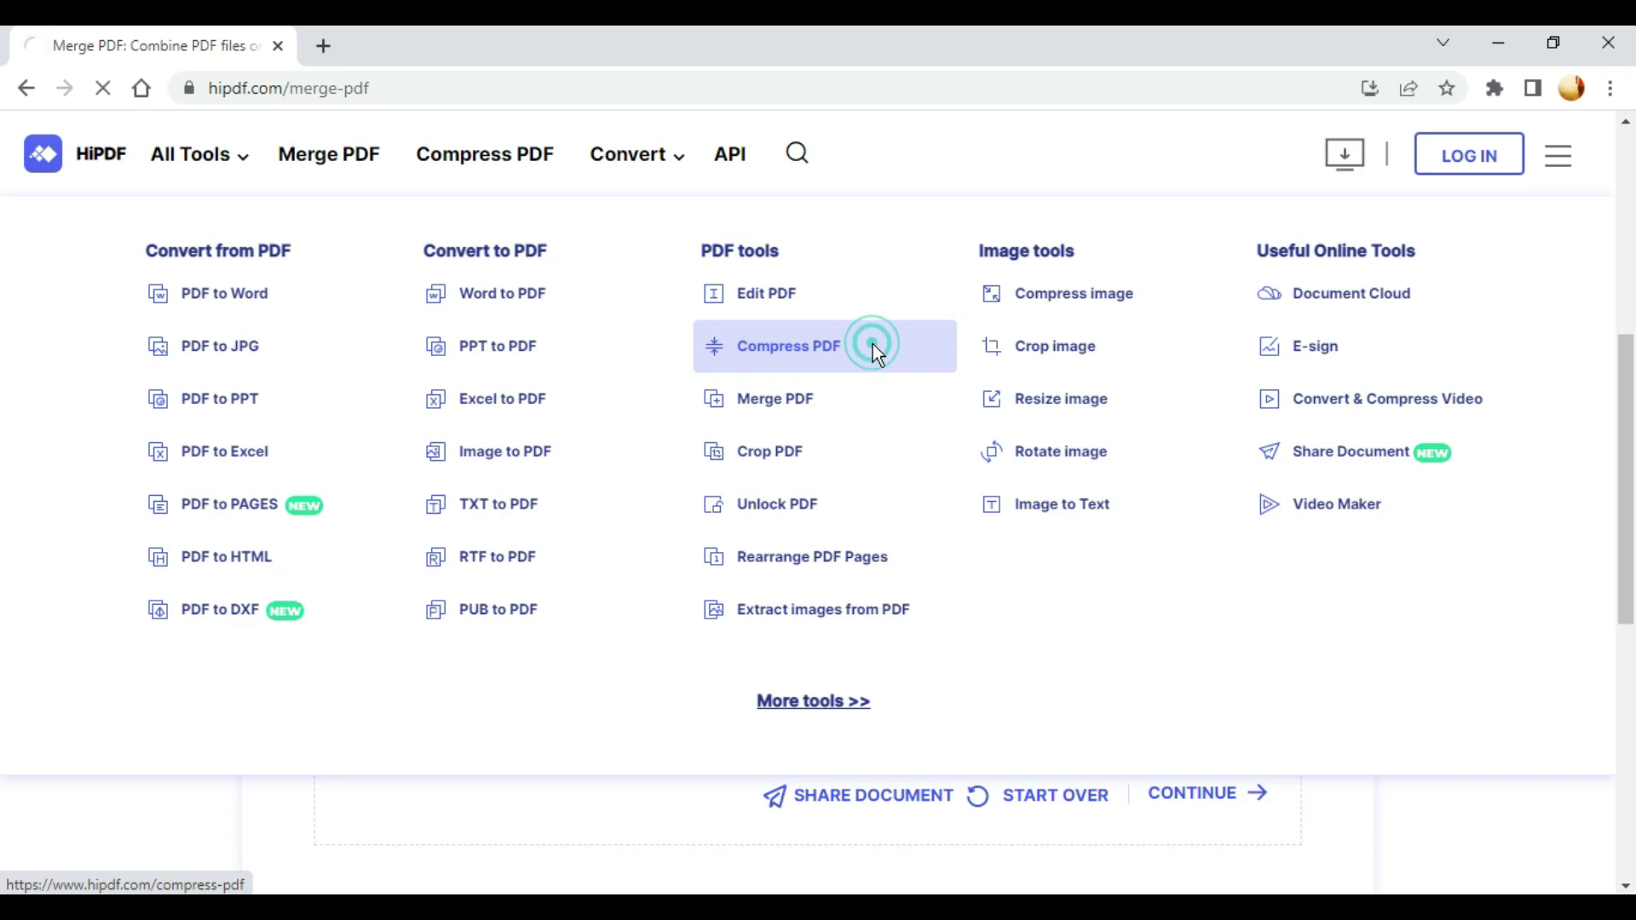
scroll(886, 512, "down", 2)
scroll(809, 597, "down", 2)
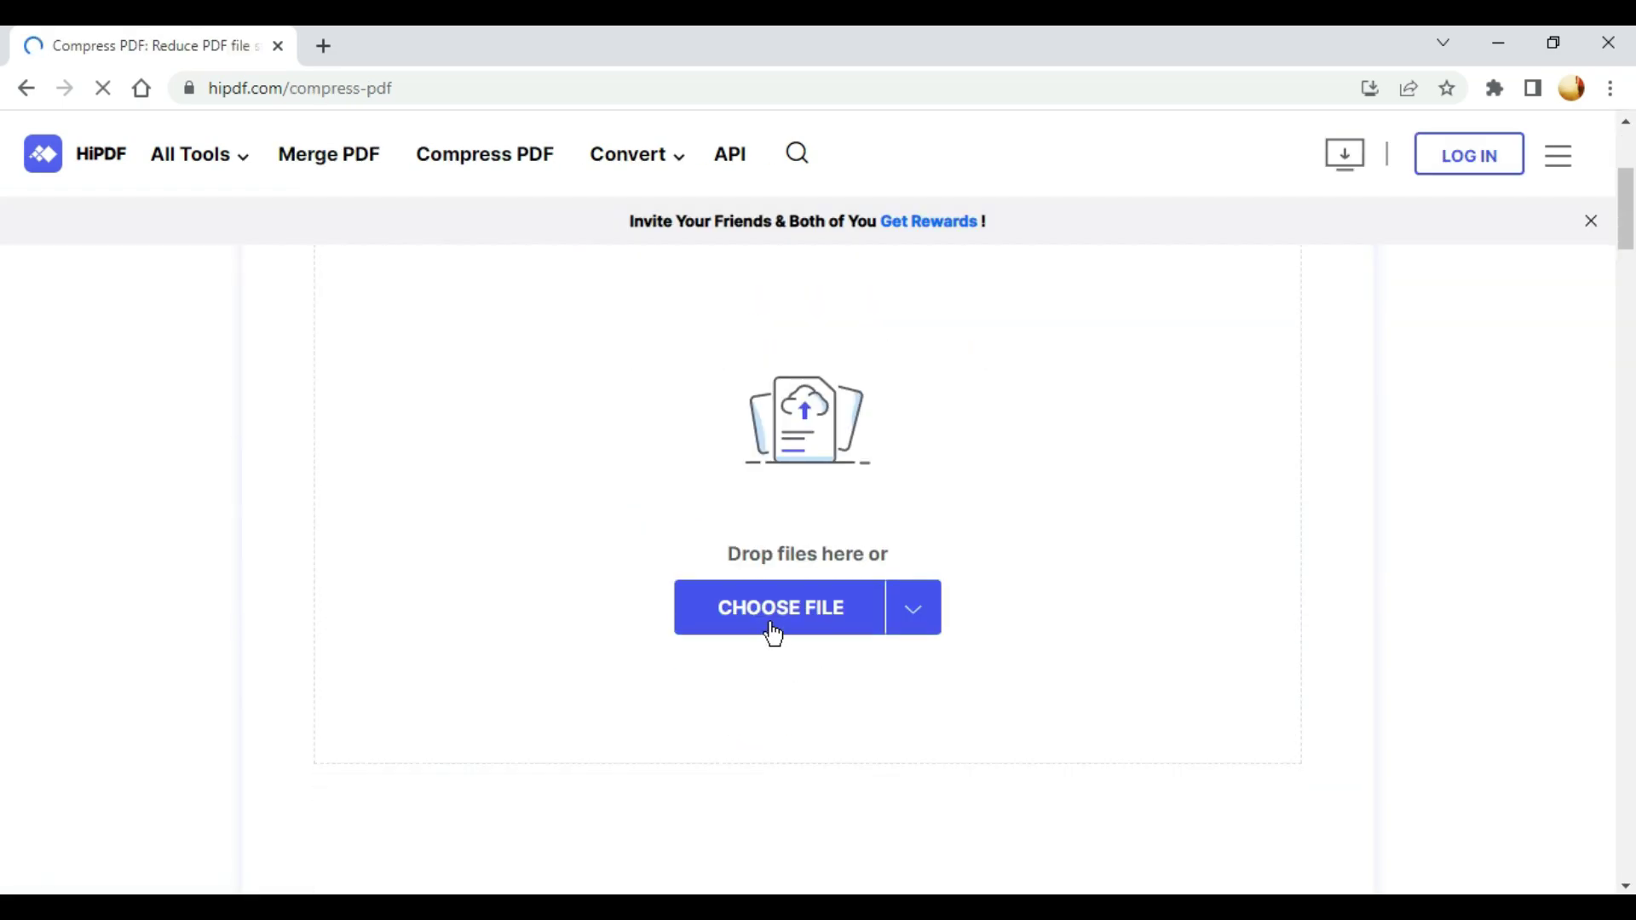
left_click(772, 619)
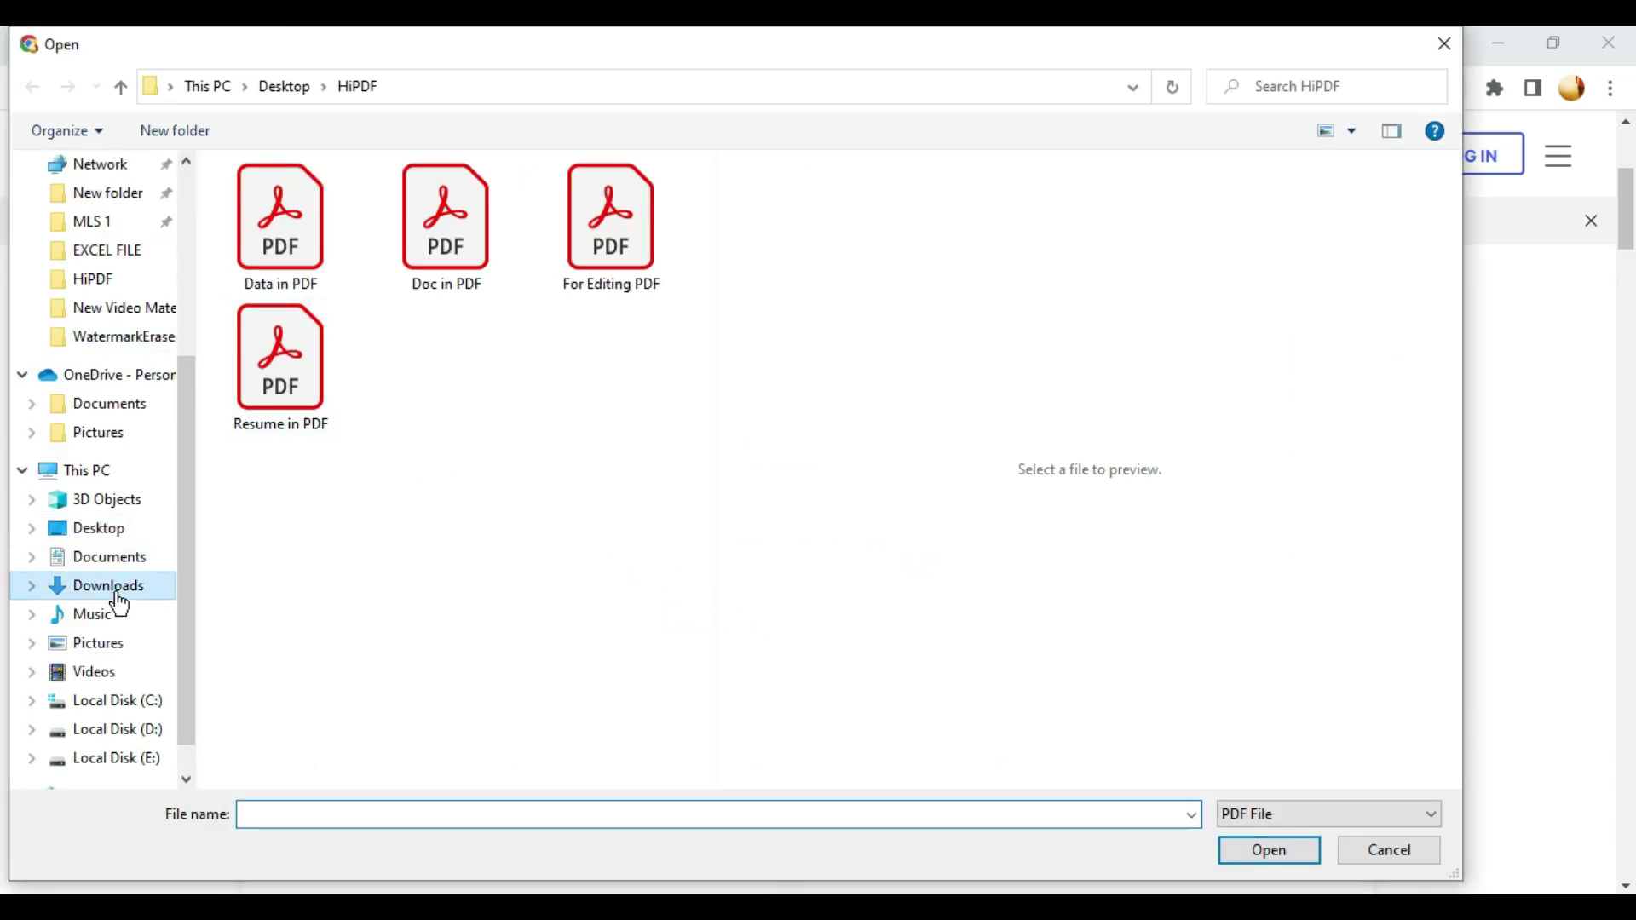
left_click(111, 587)
left_click(335, 307)
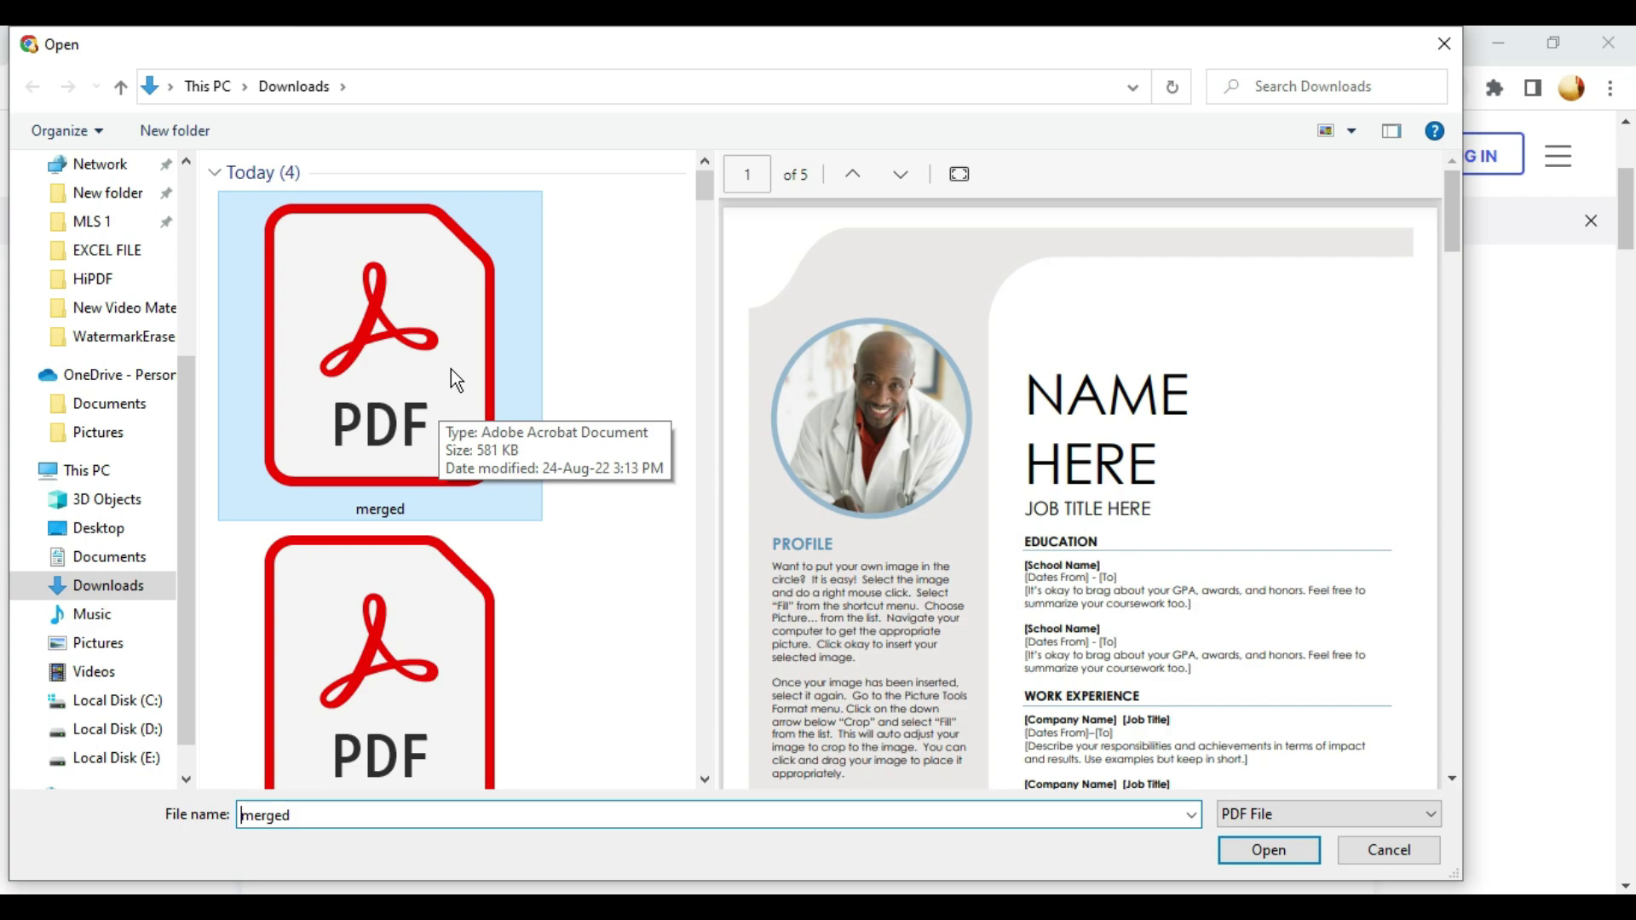
left_click(1288, 848)
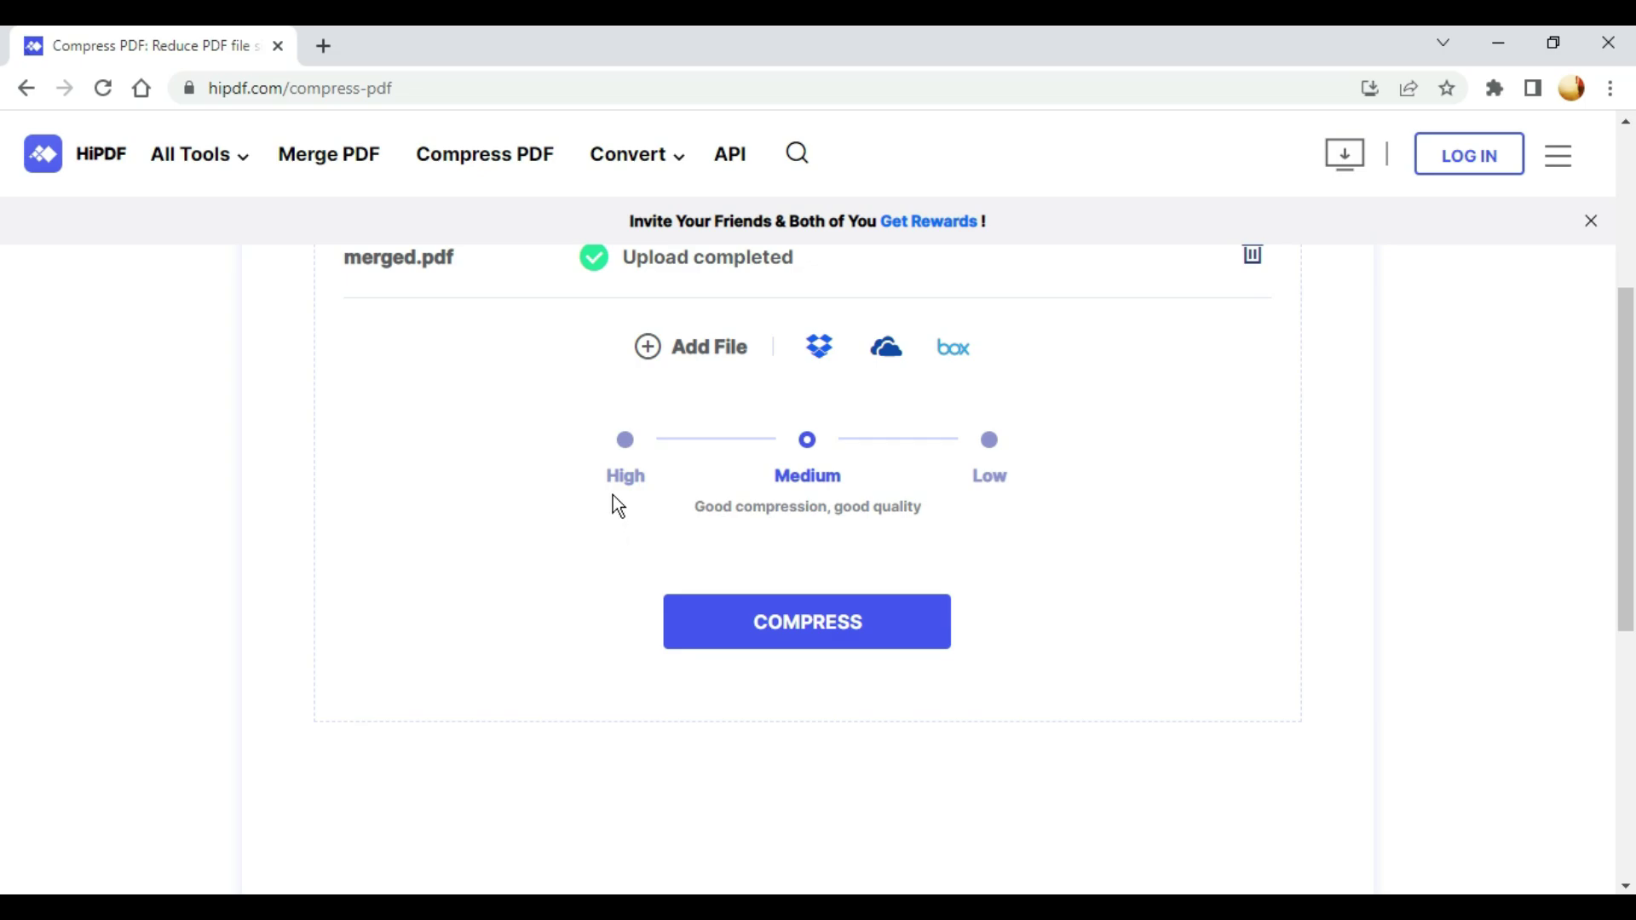
- Try High, Medium and Low levels, then compress merged.pdf at High compression
left_click(626, 439)
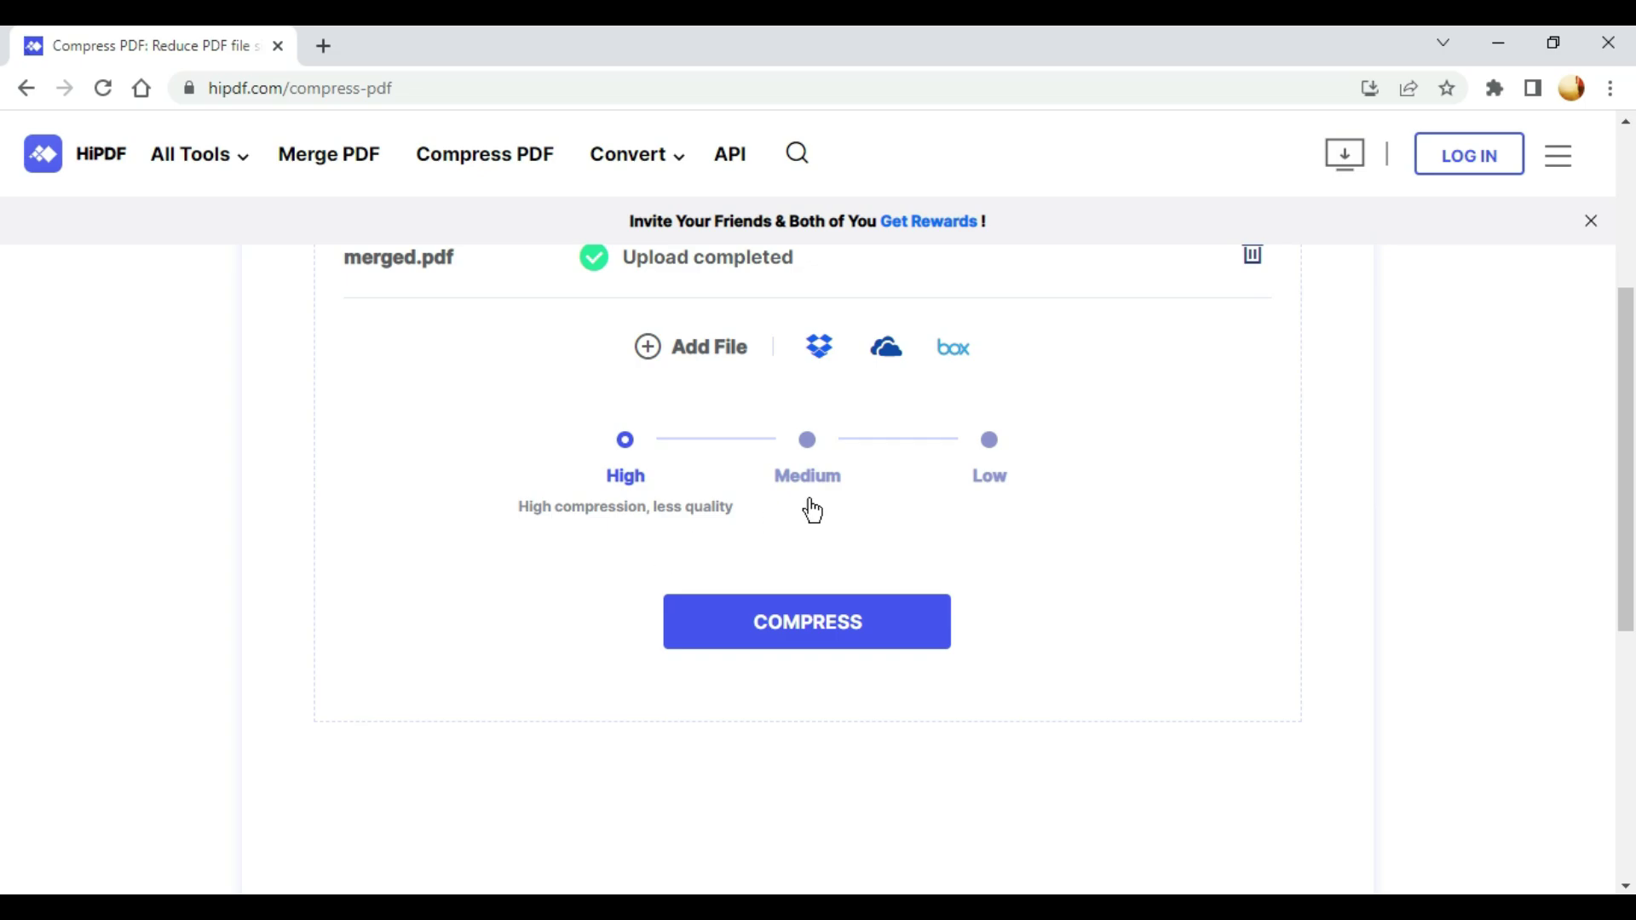
left_click(808, 450)
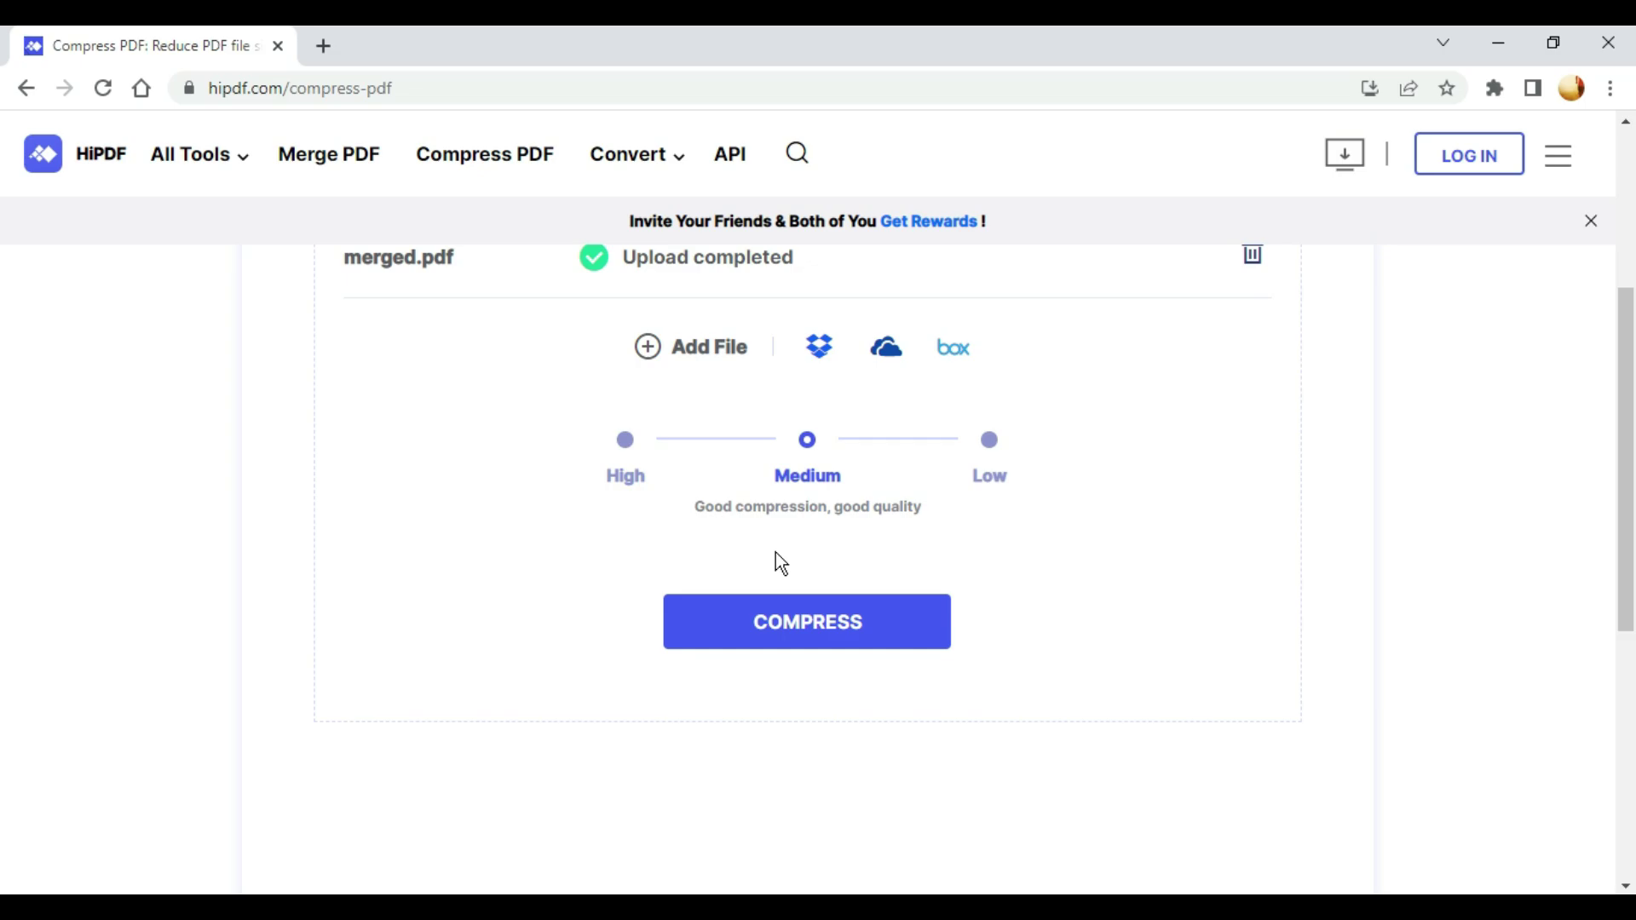
left_click(972, 471)
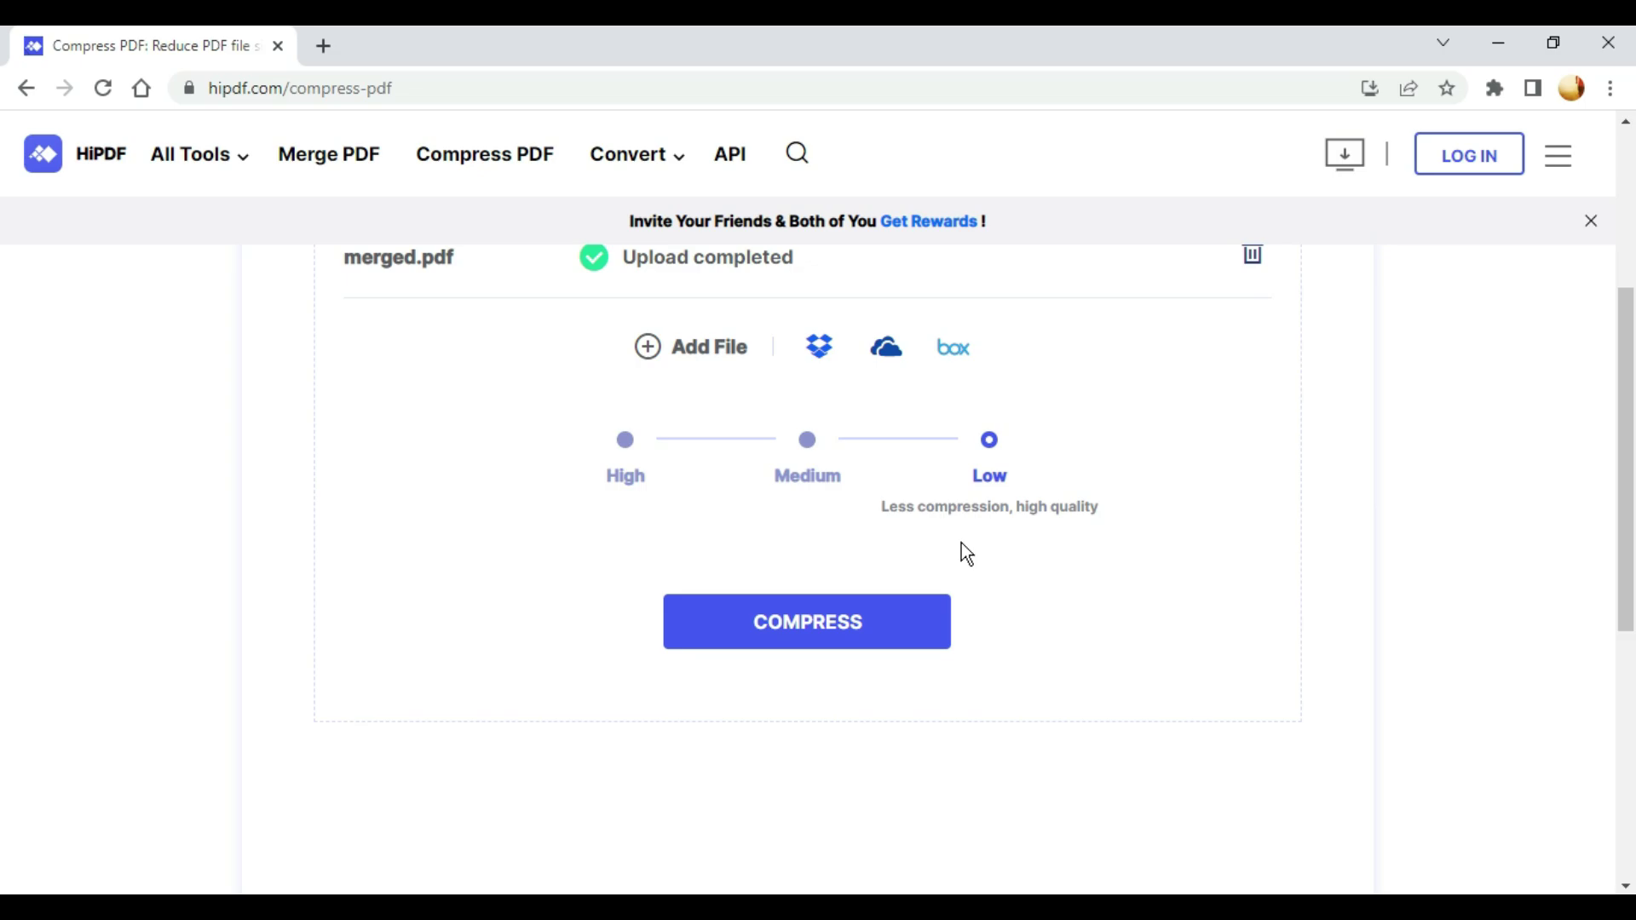
left_click(626, 443)
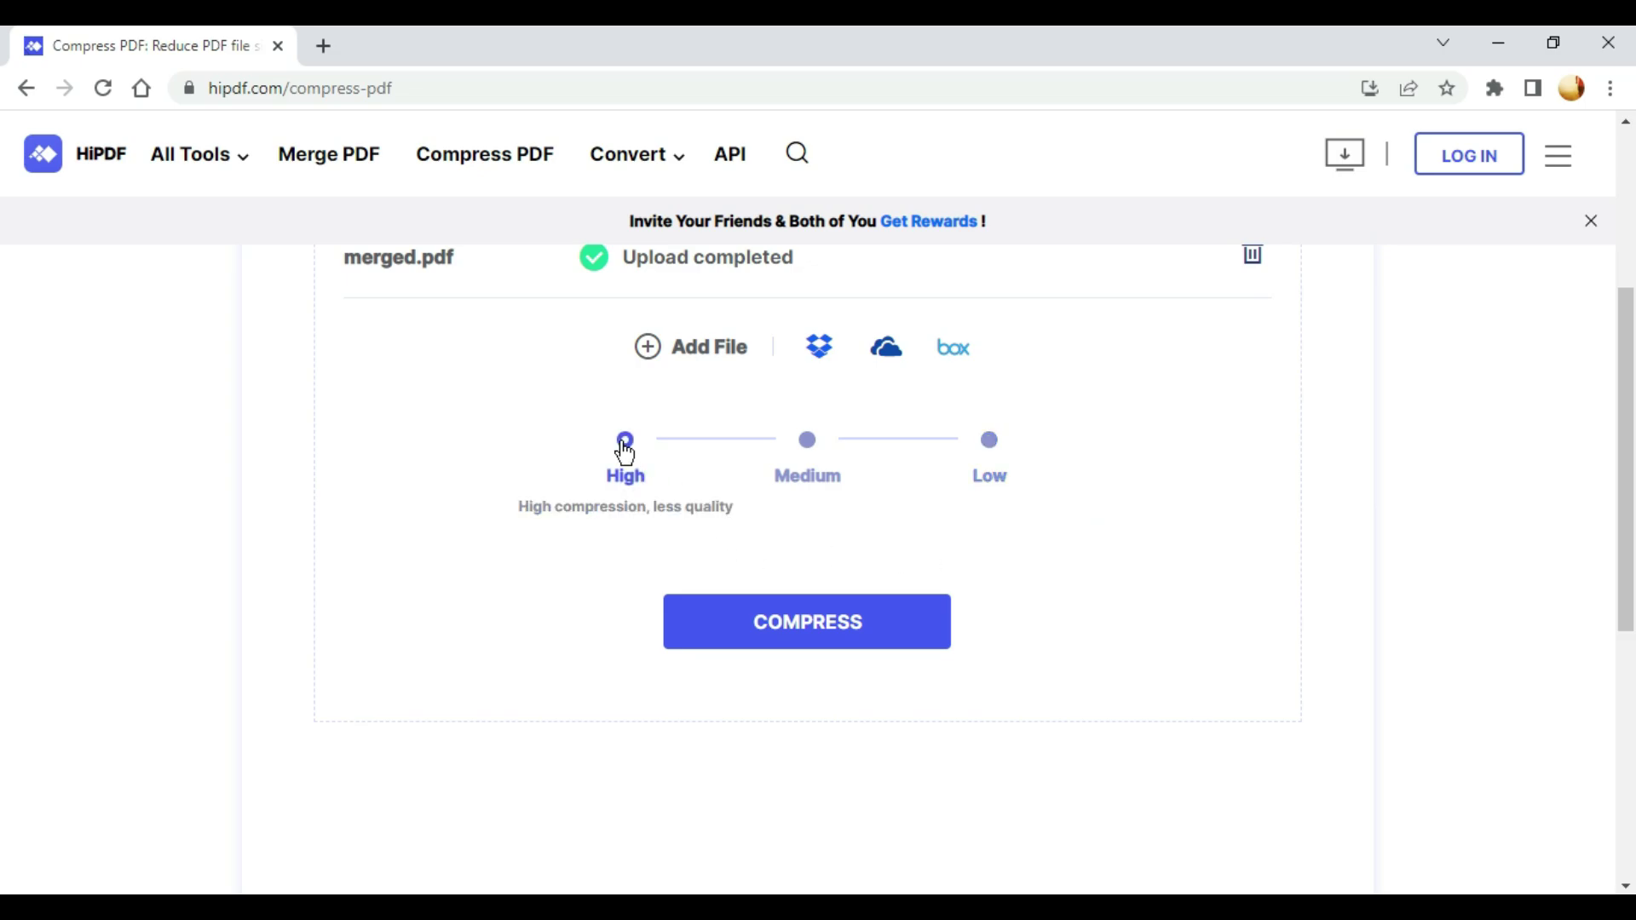
left_click(866, 628)
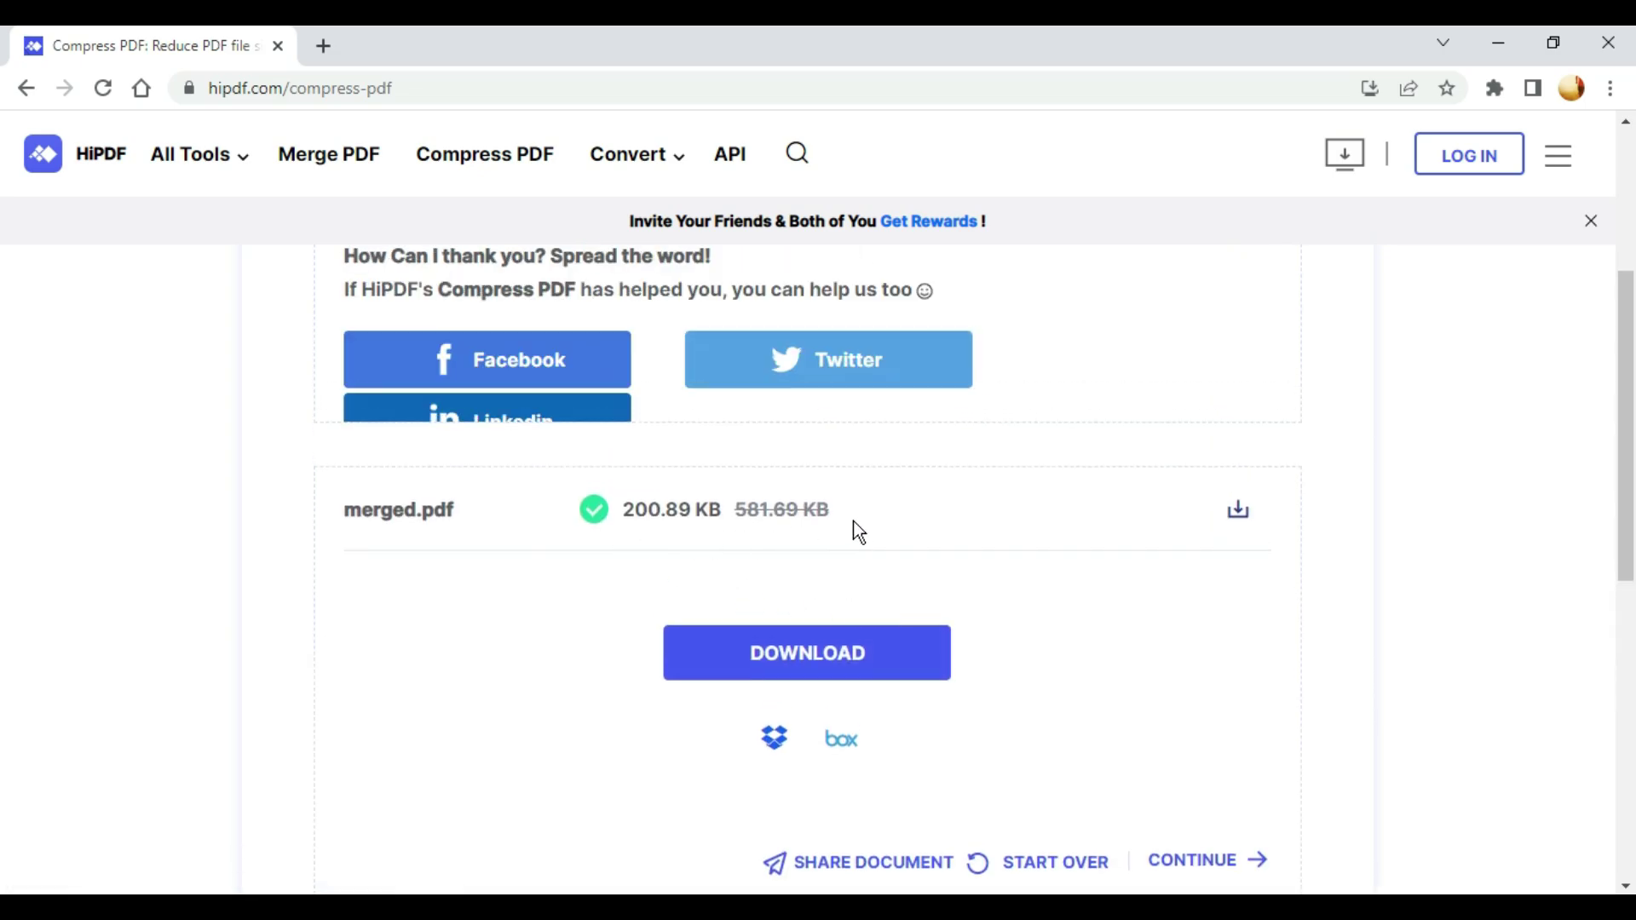
- Highlight the 581.69 KB and 200.89 KB sizes, then download the compressed PDF
left_click_drag(878, 508, 740, 509)
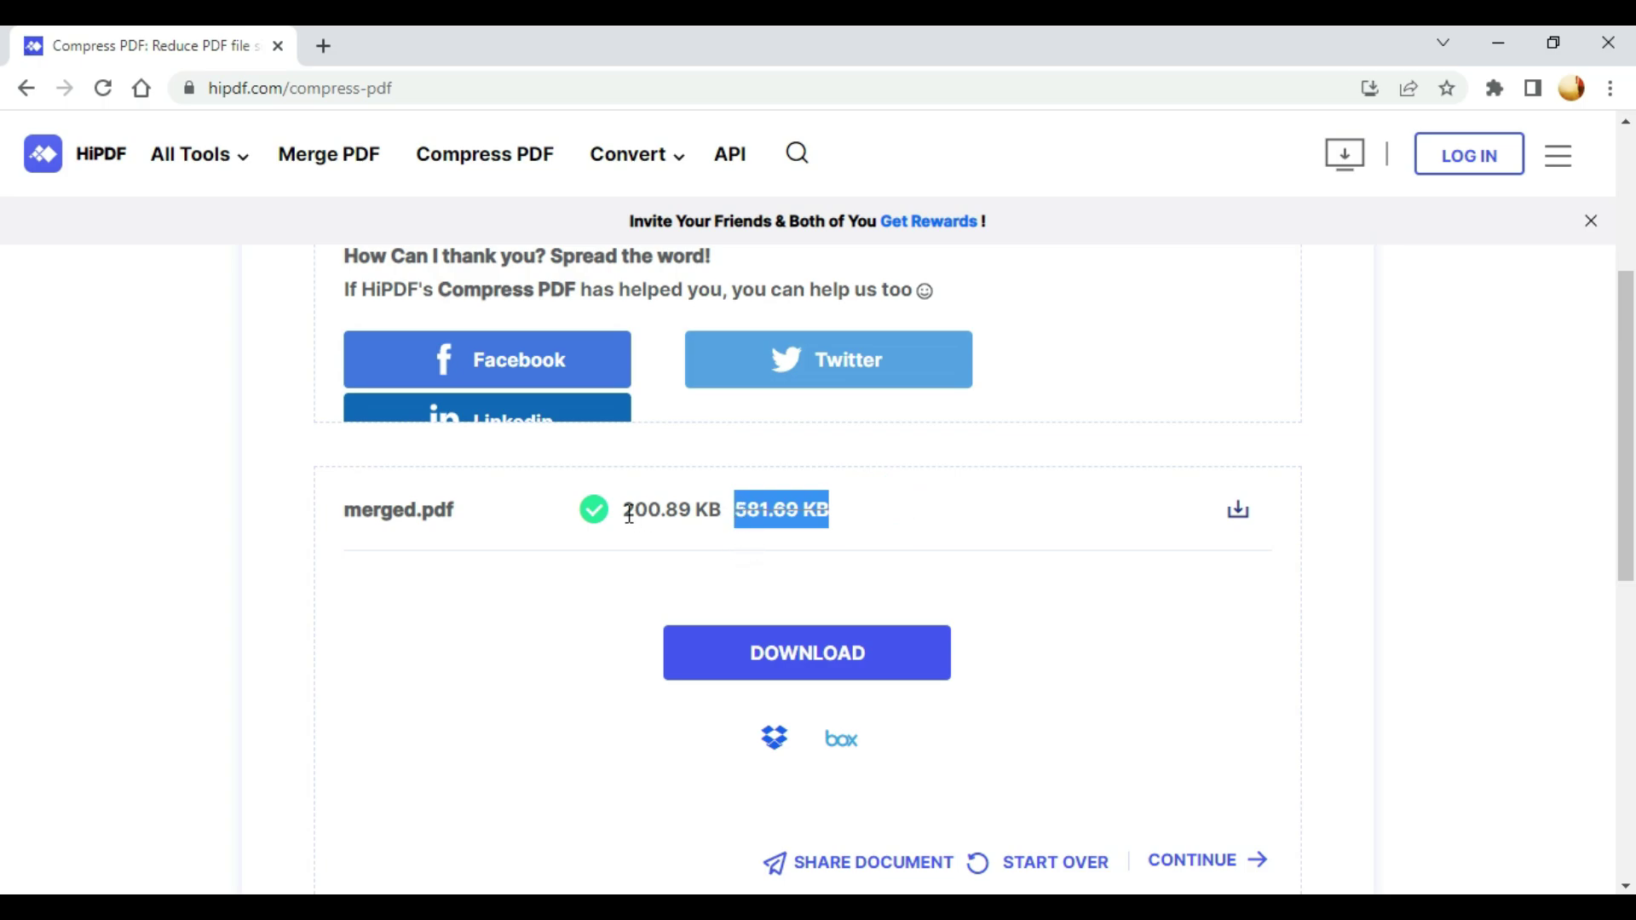
left_click_drag(623, 511, 722, 515)
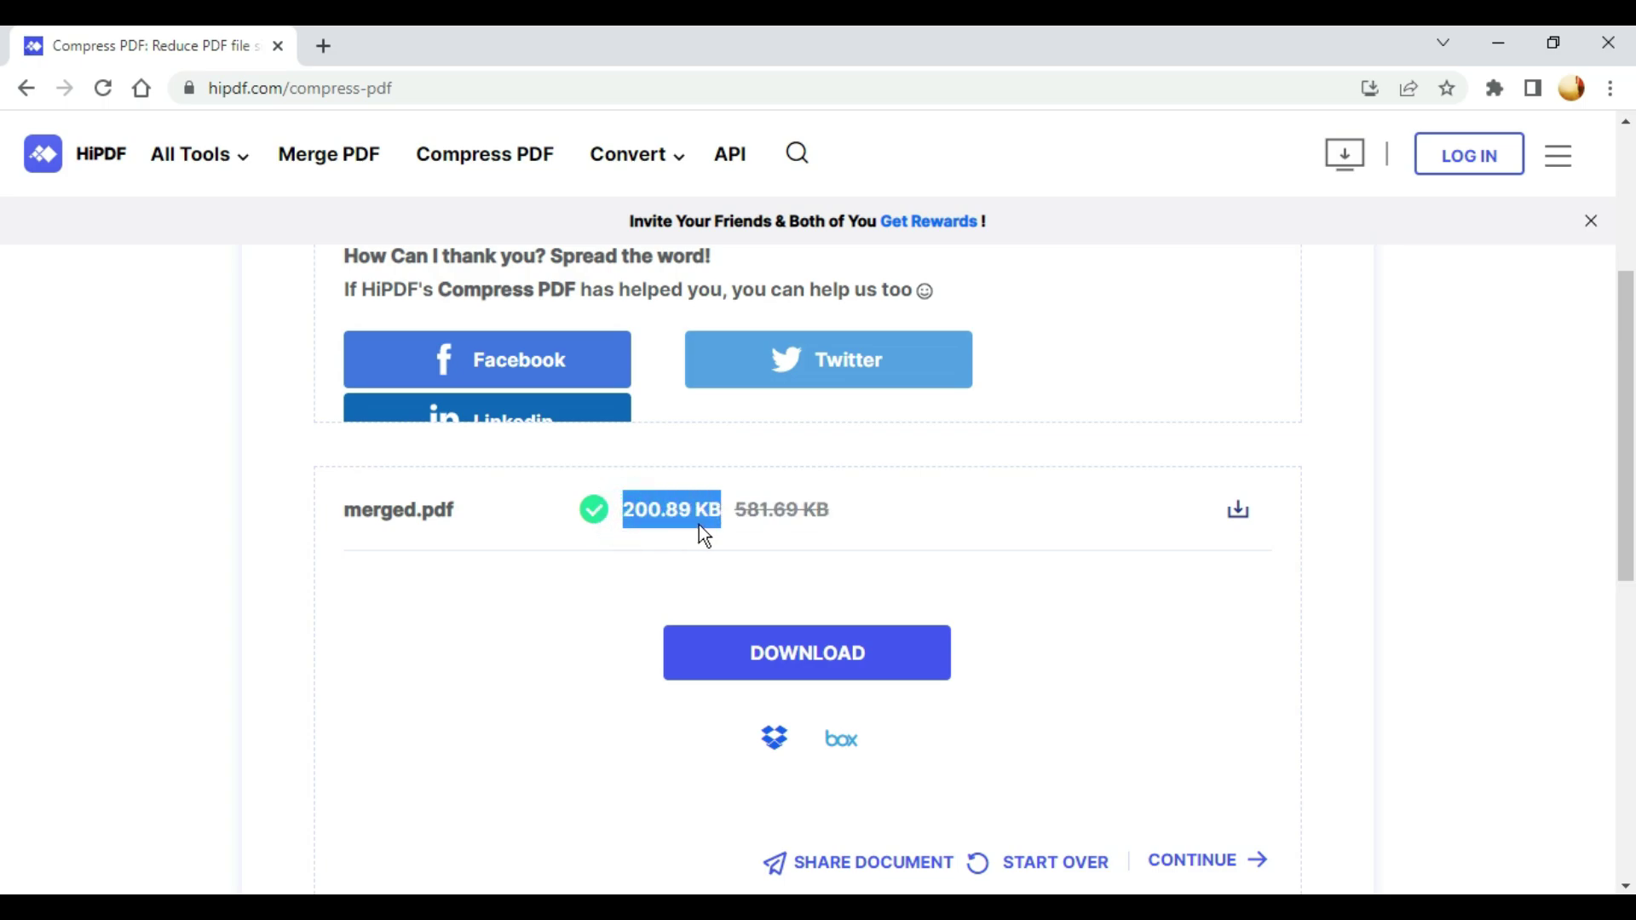
left_click(856, 667)
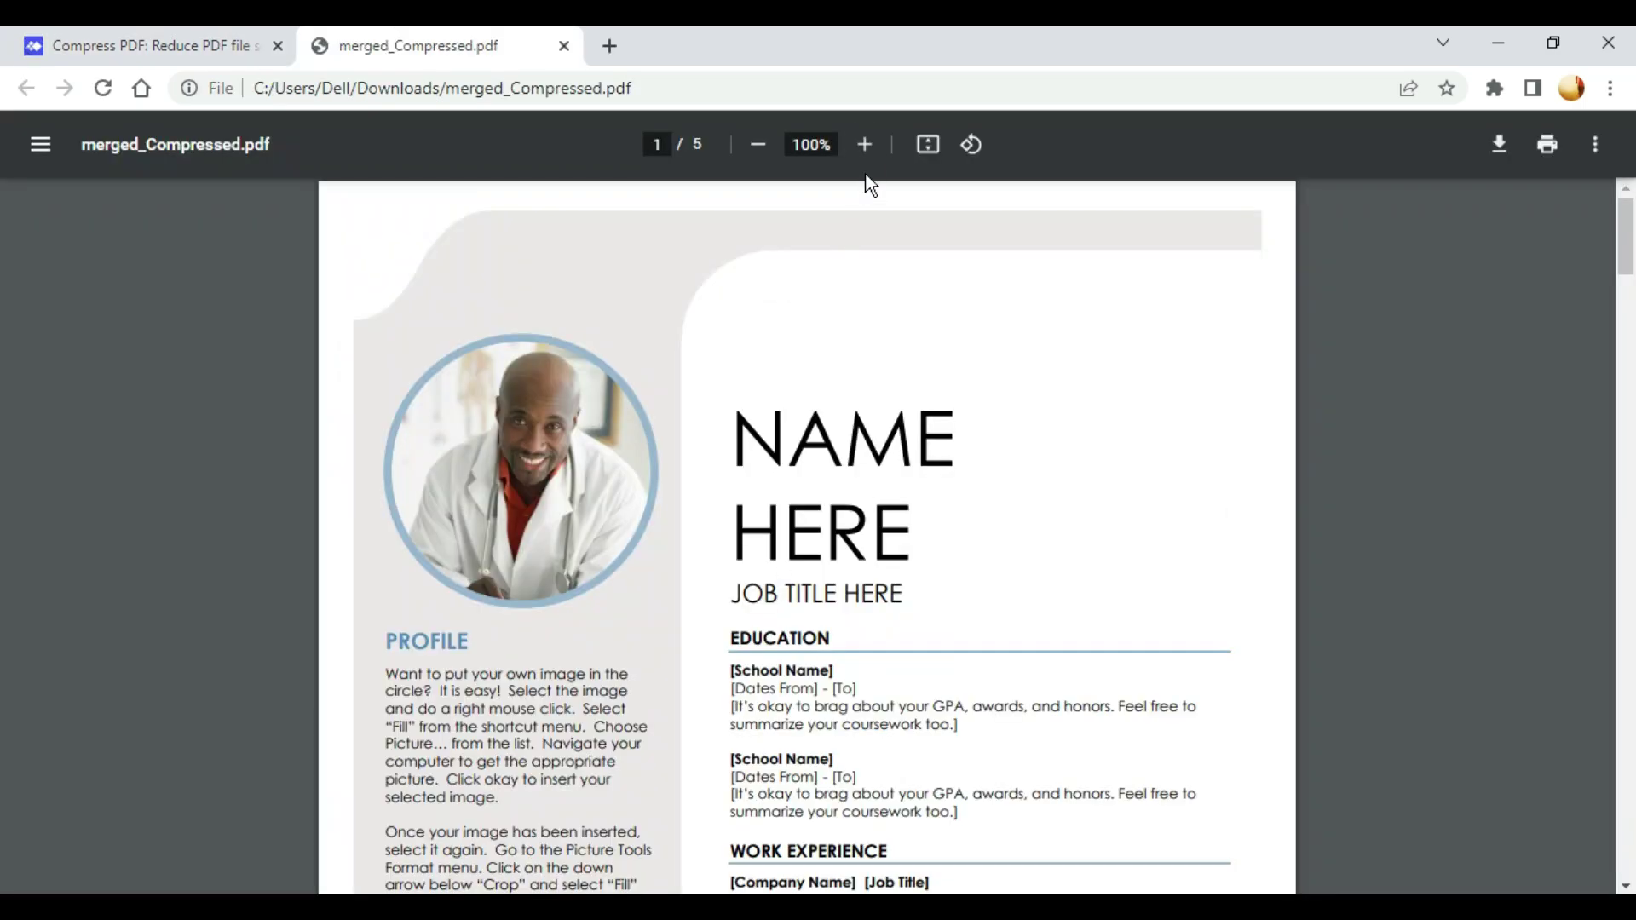
- View merged_Compressed.pdf at 150% zoom through all pages, then close its tab
left_click(865, 144)
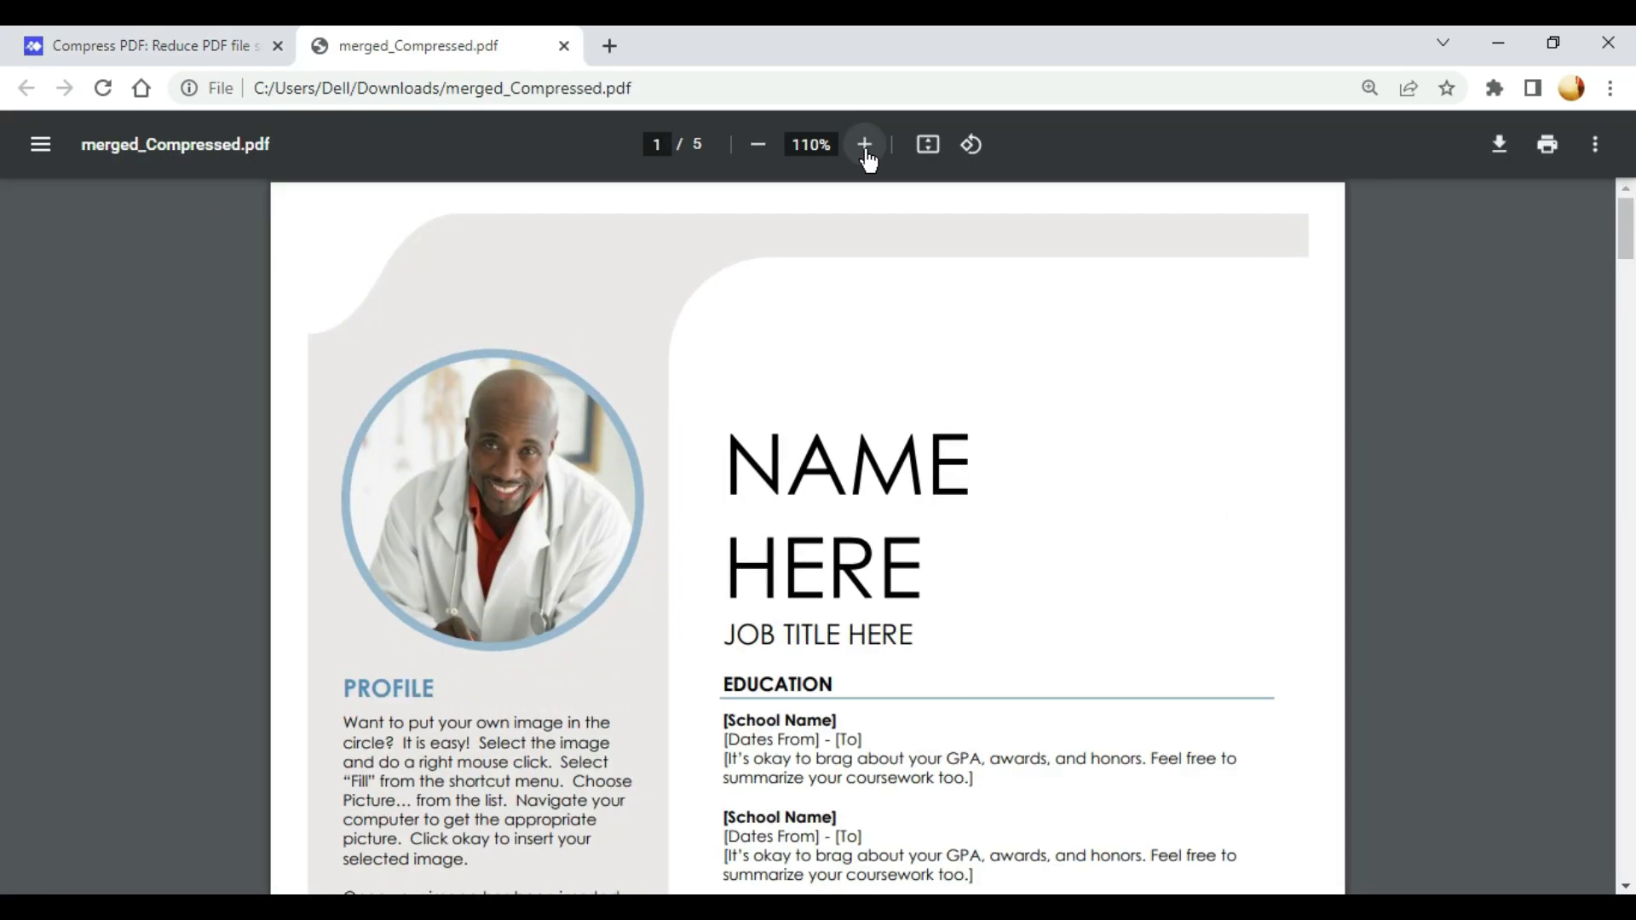
left_click(865, 144)
left_click(864, 144)
scroll(941, 548, "down", 5)
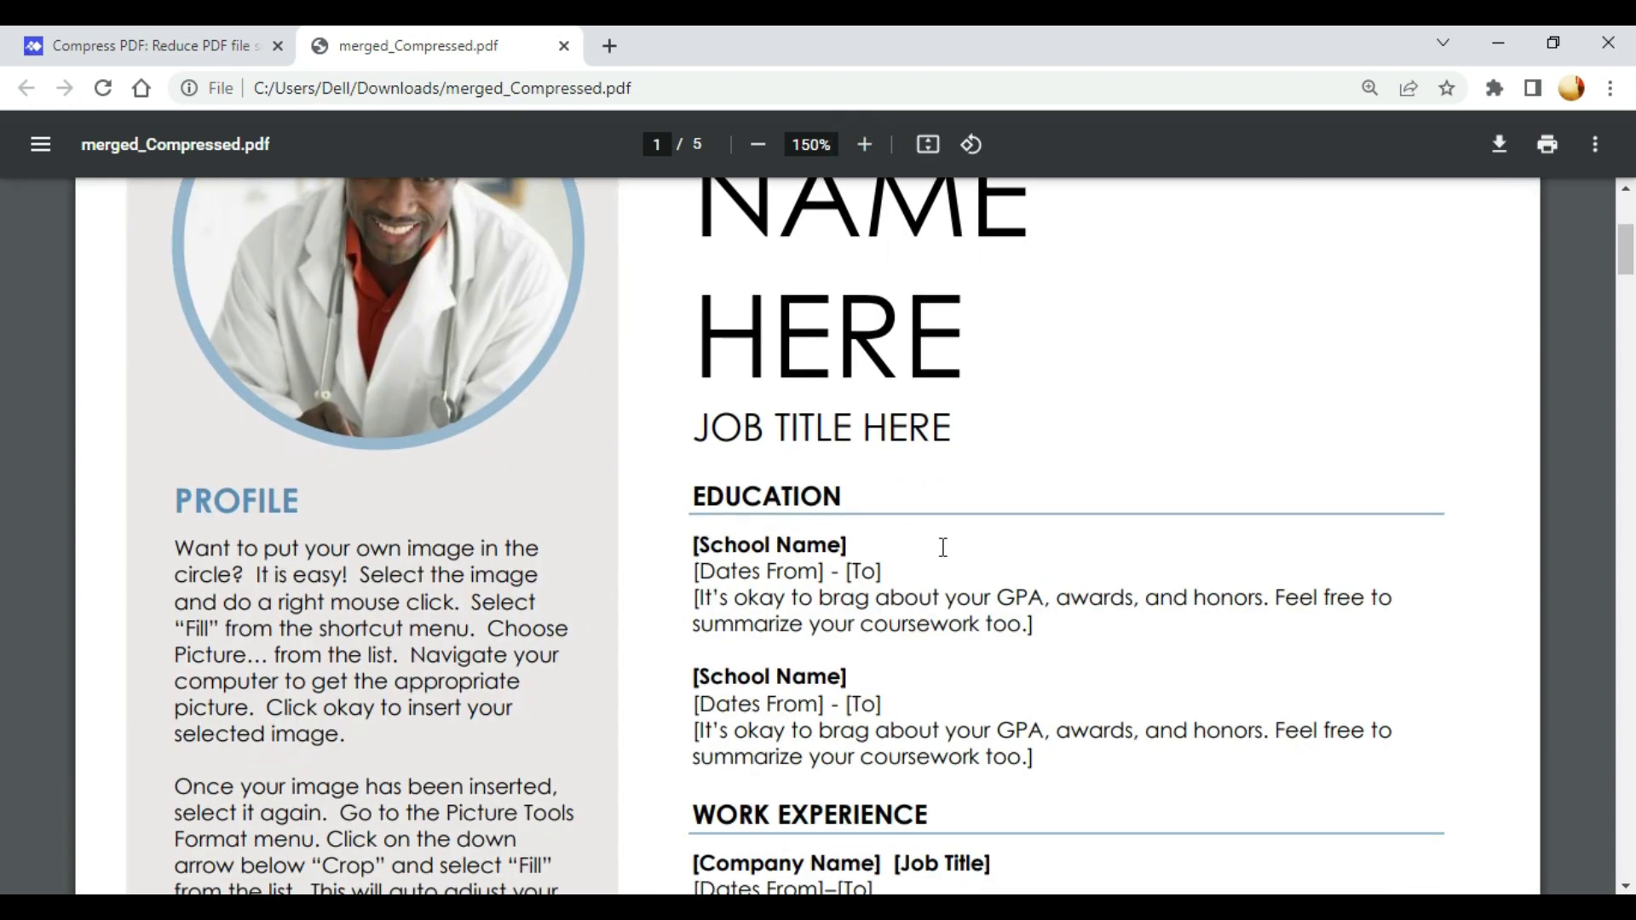
scroll(943, 546, "down", 2)
scroll(943, 550, "down", 5)
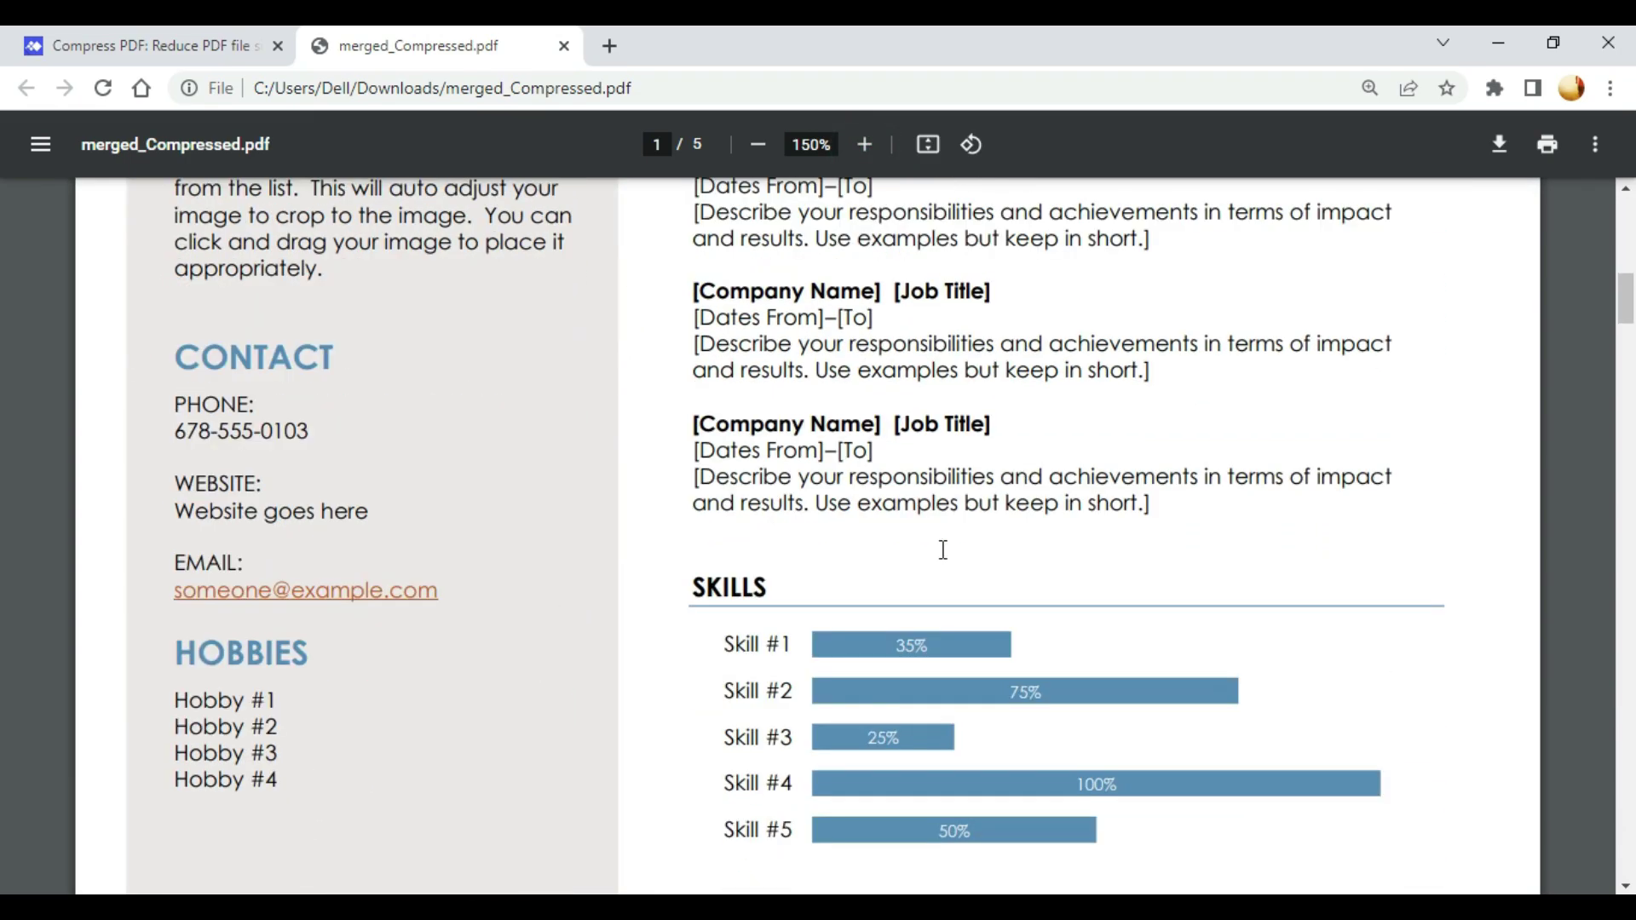
scroll(944, 550, "down", 1)
scroll(944, 550, "down", 6)
scroll(944, 550, "down", 6)
scroll(946, 558, "down", 7)
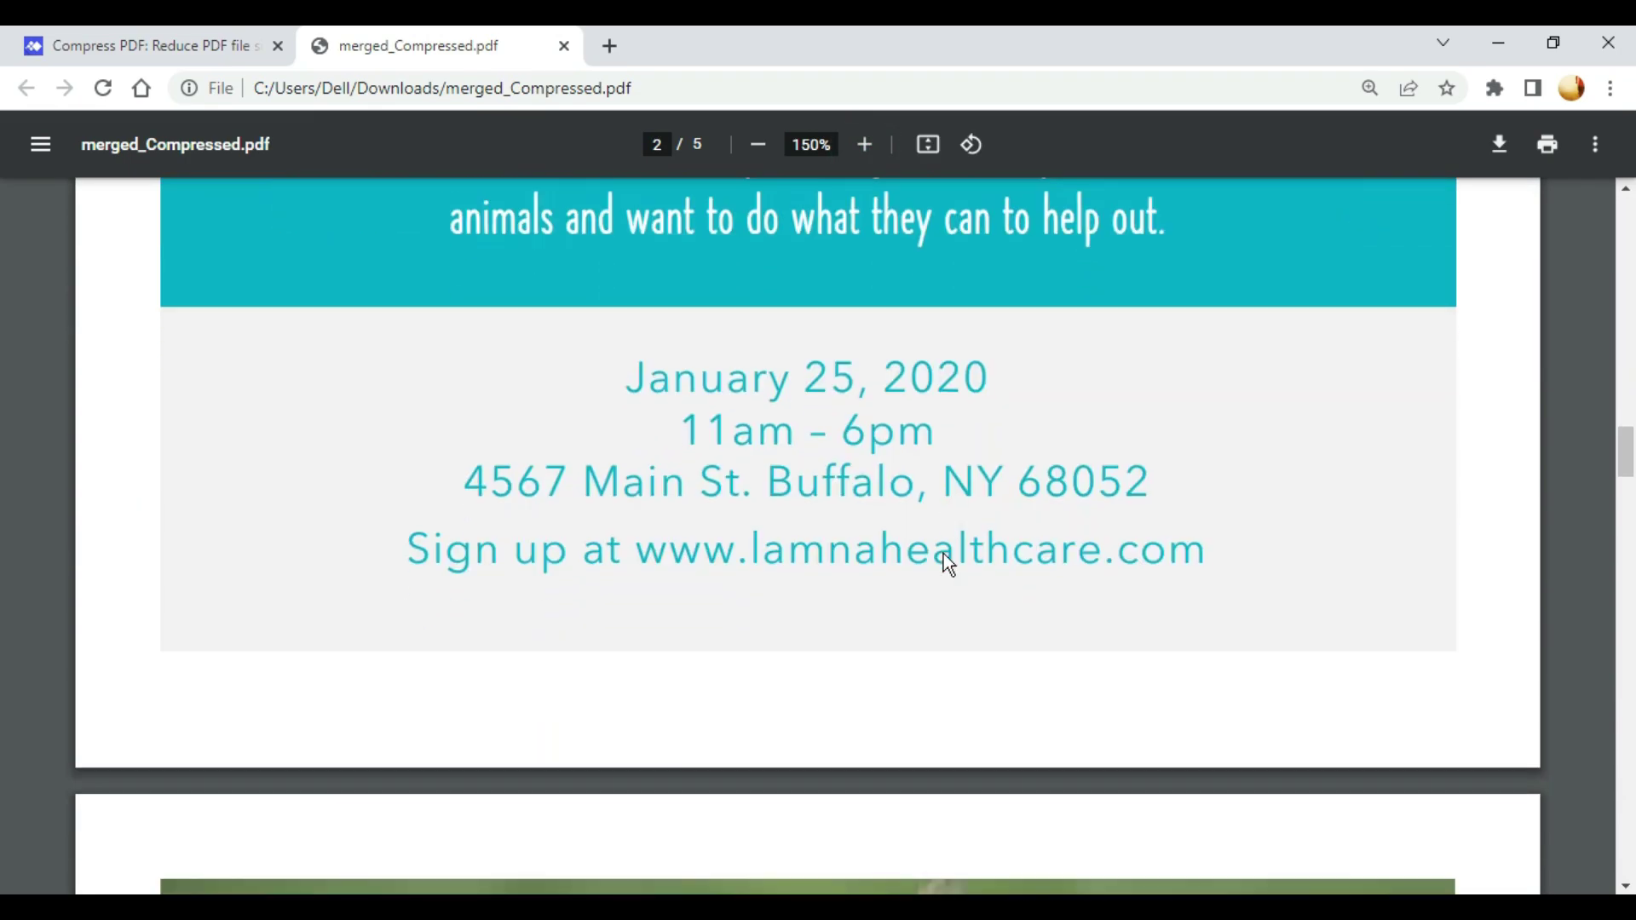
scroll(944, 553, "down", 7)
scroll(946, 555, "down", 7)
key("ctrl+w")
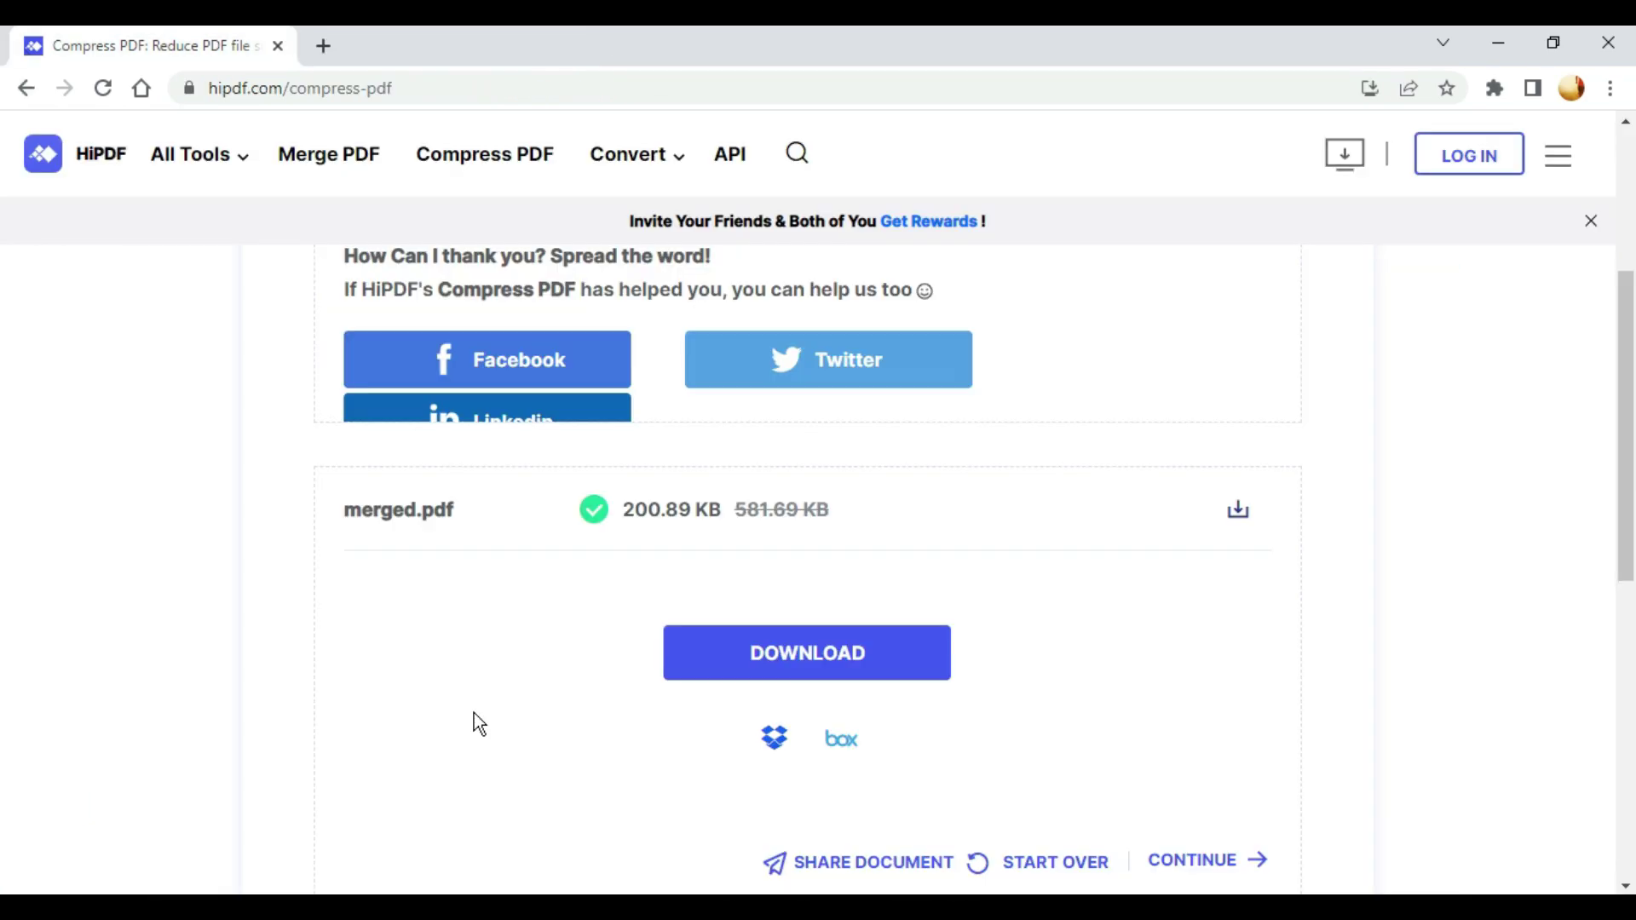
mouse_move(197, 154)
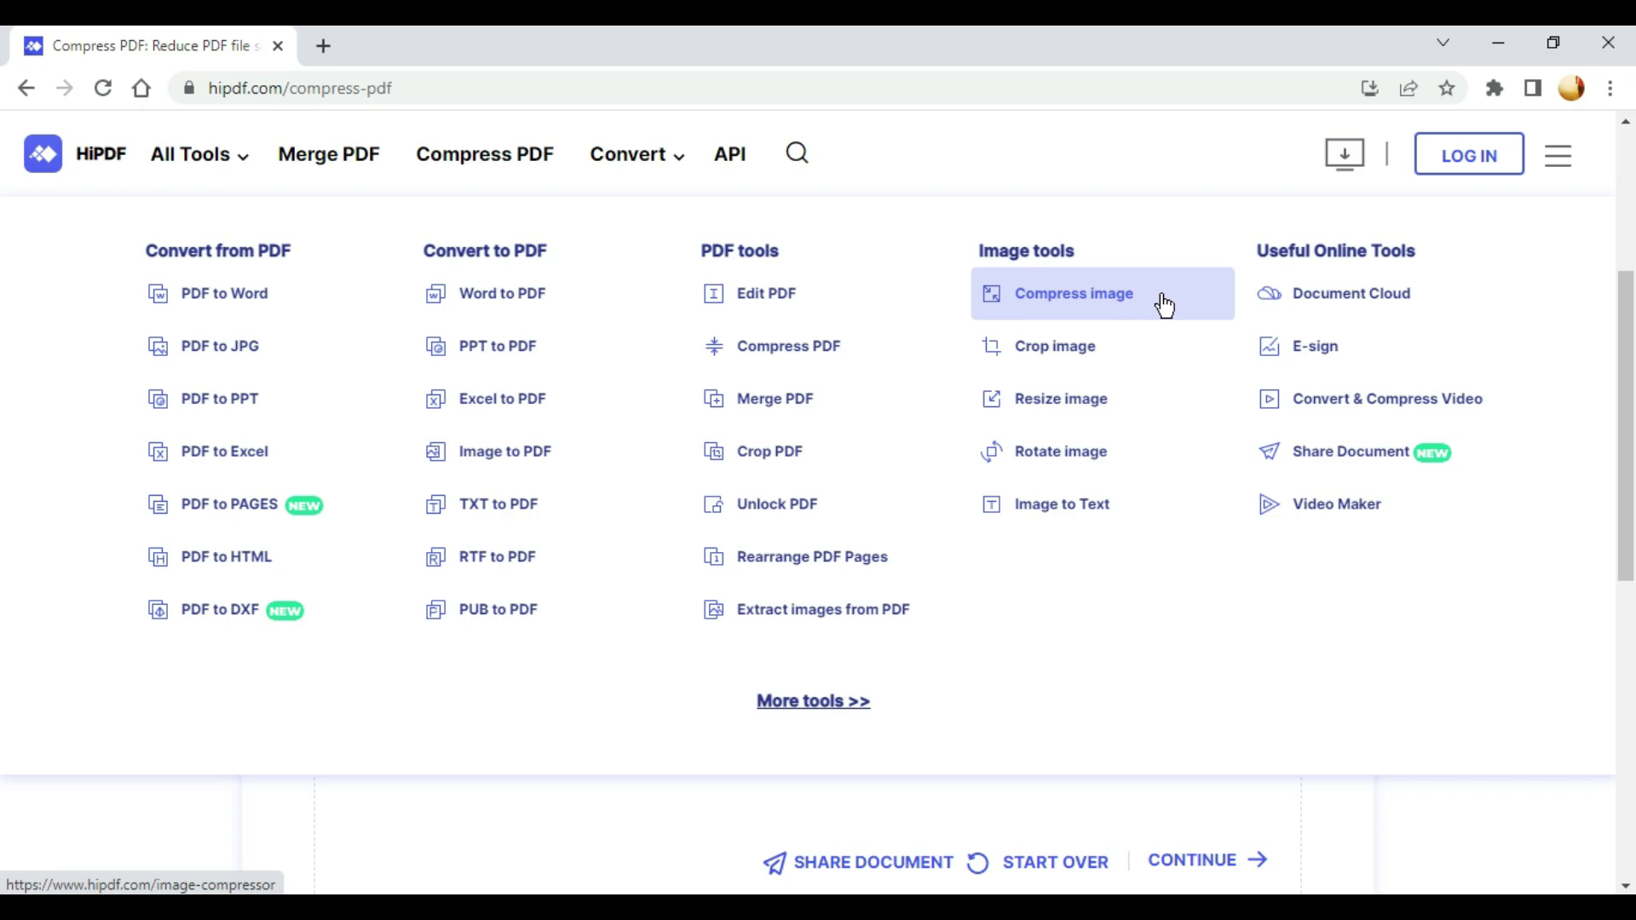
- Upload the portrait PNG from Desktop > HiPDF to Compress image and compress it at High
left_click(1150, 299)
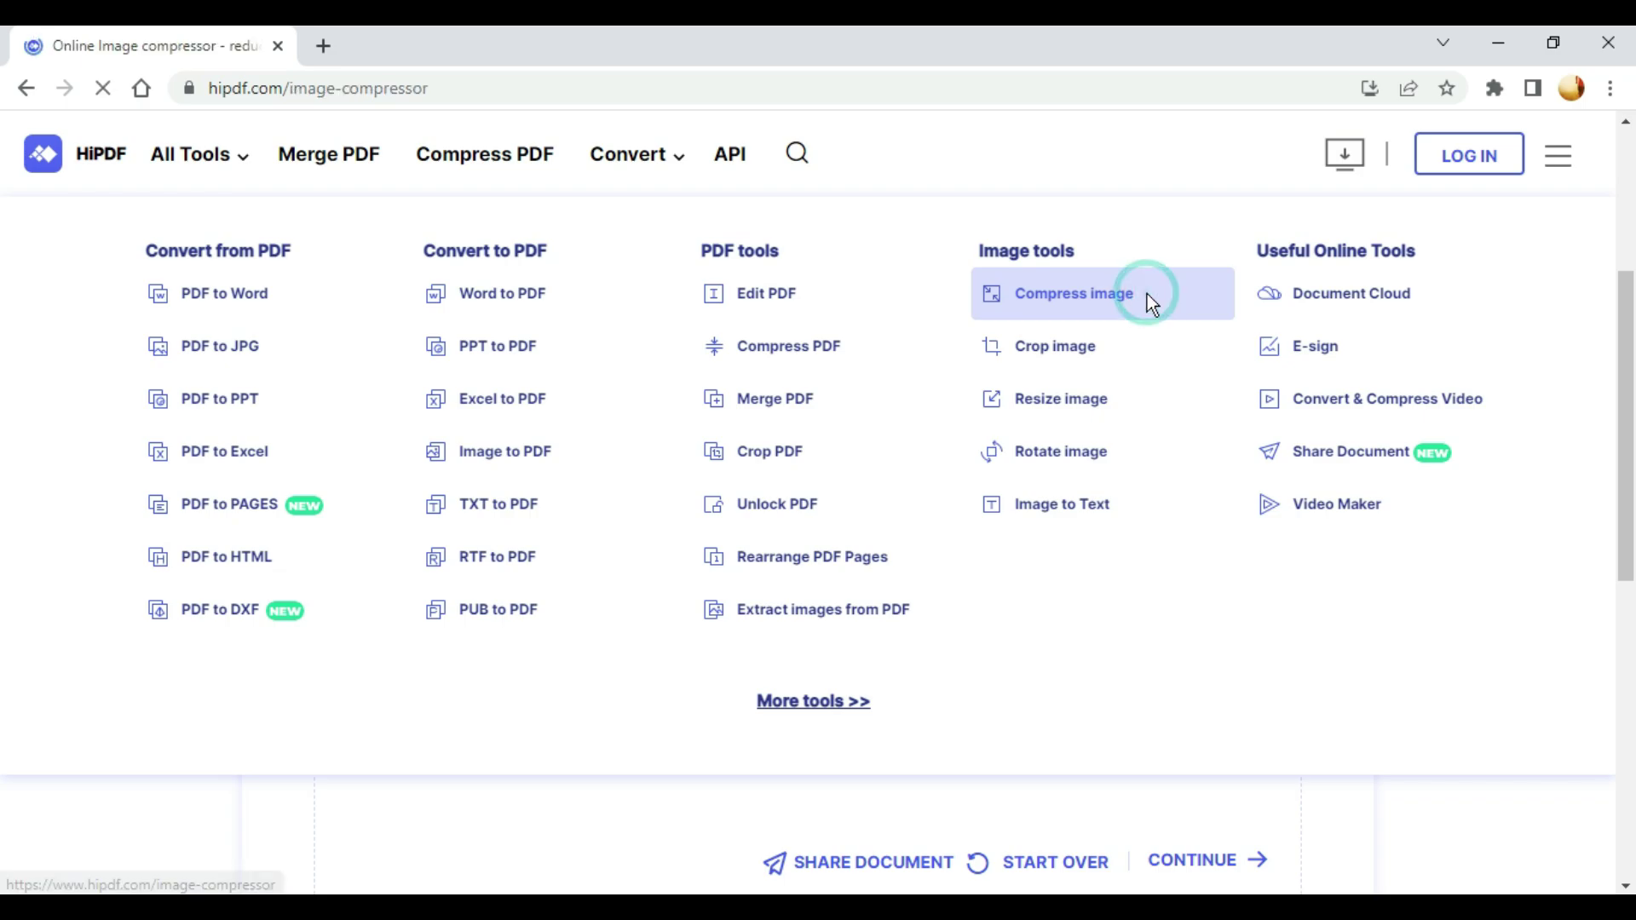
scroll(867, 669, "down", 4)
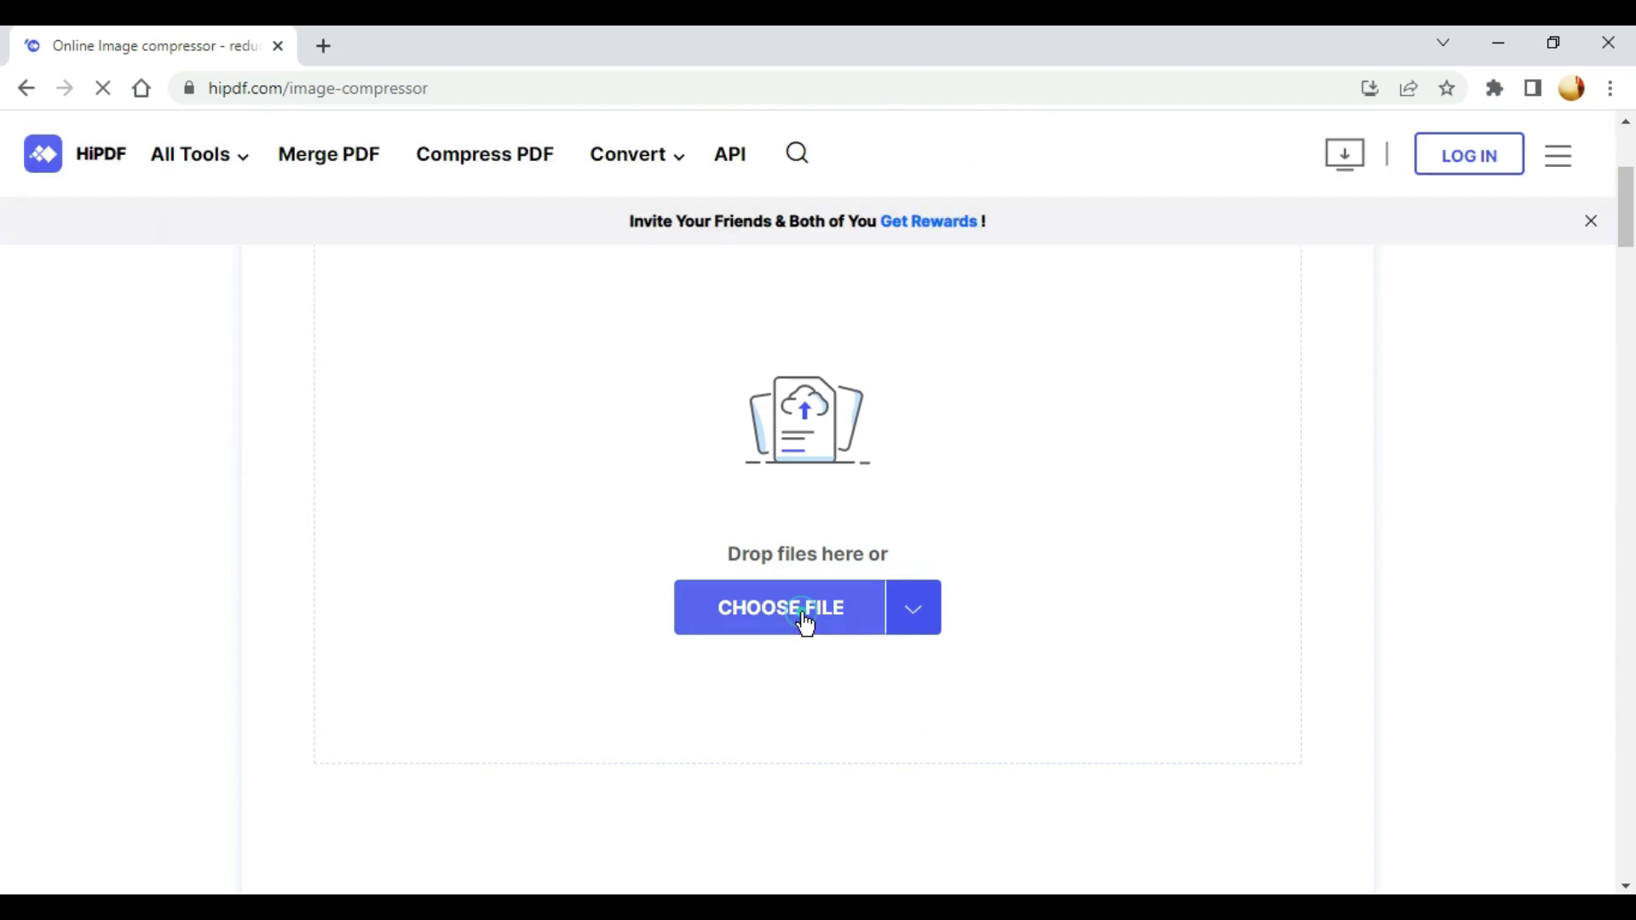
left_click(805, 625)
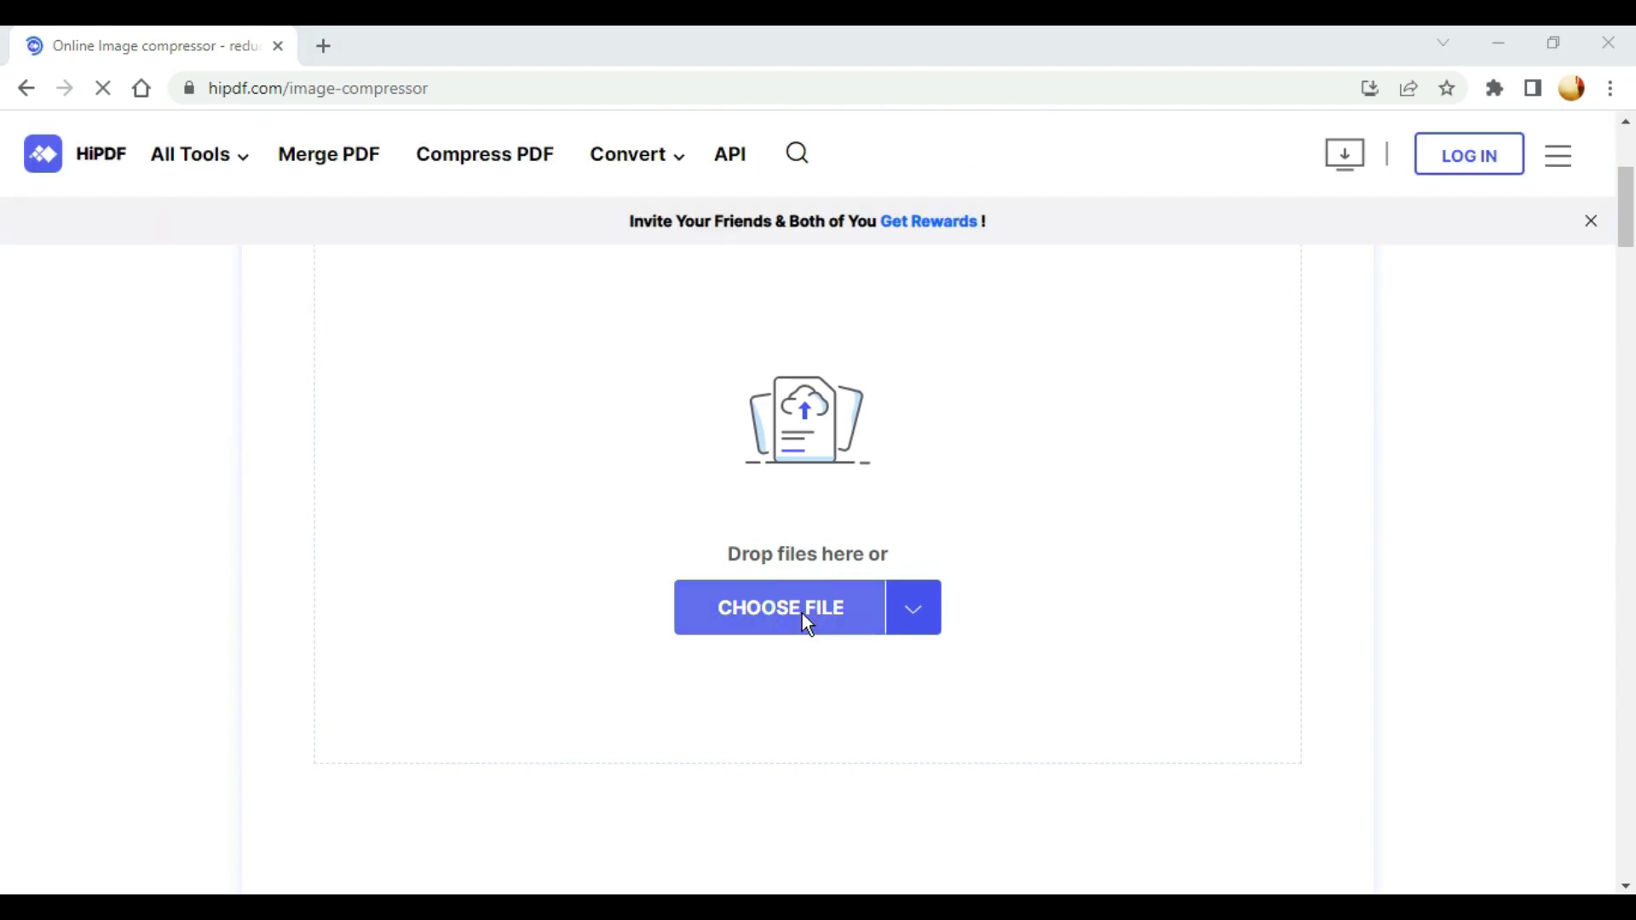
left_click(92, 279)
left_click(283, 215)
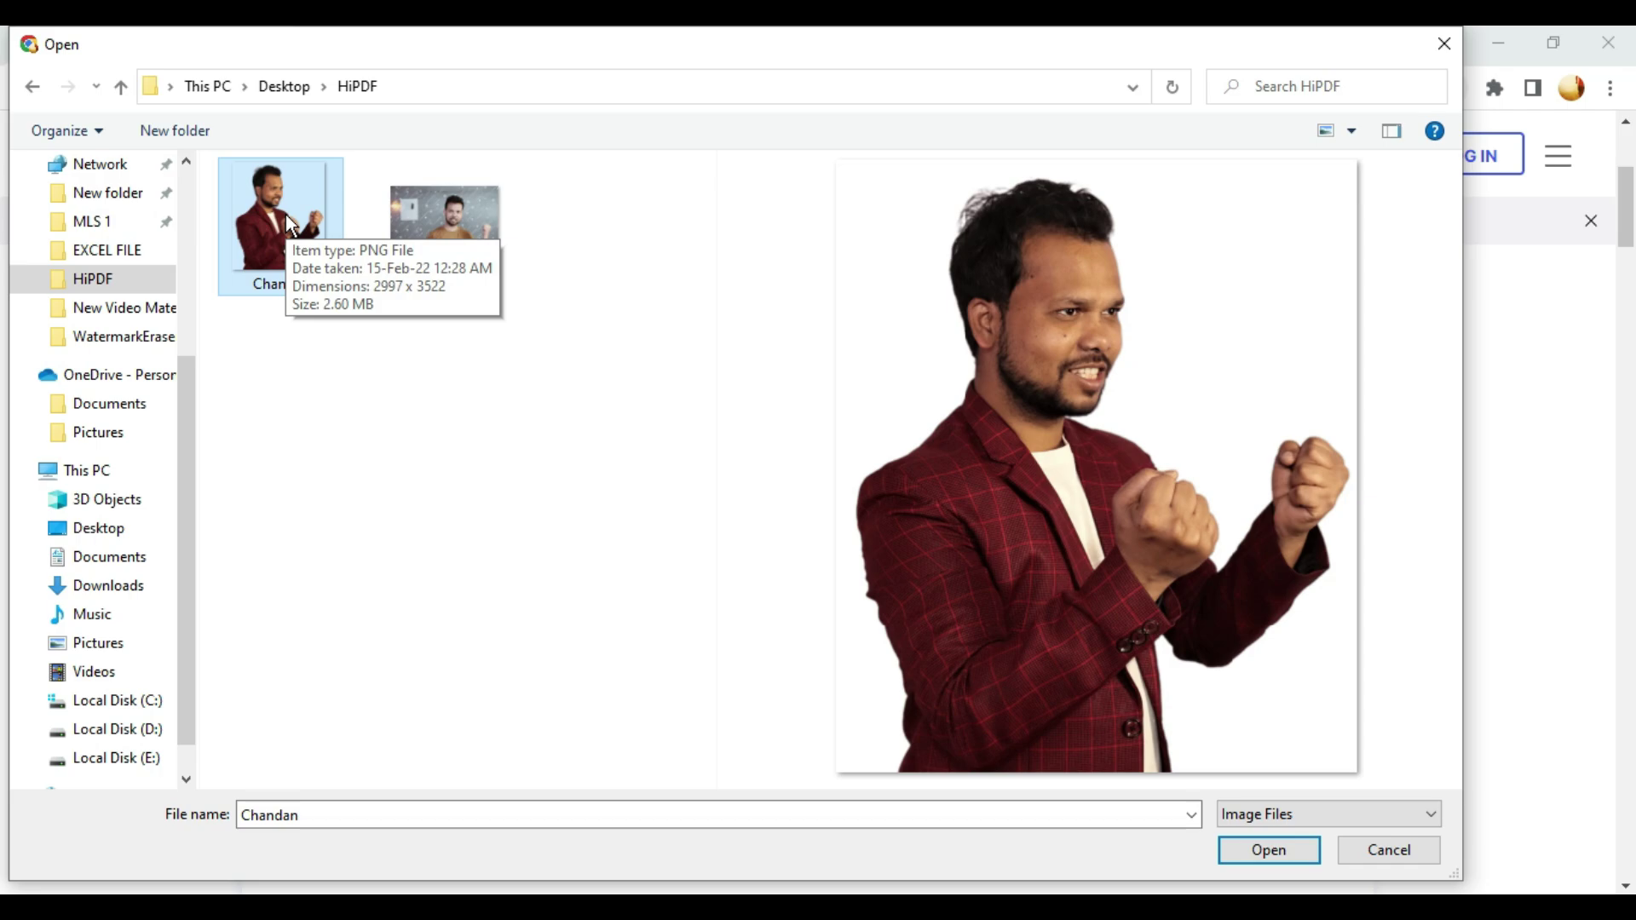
left_click(1293, 850)
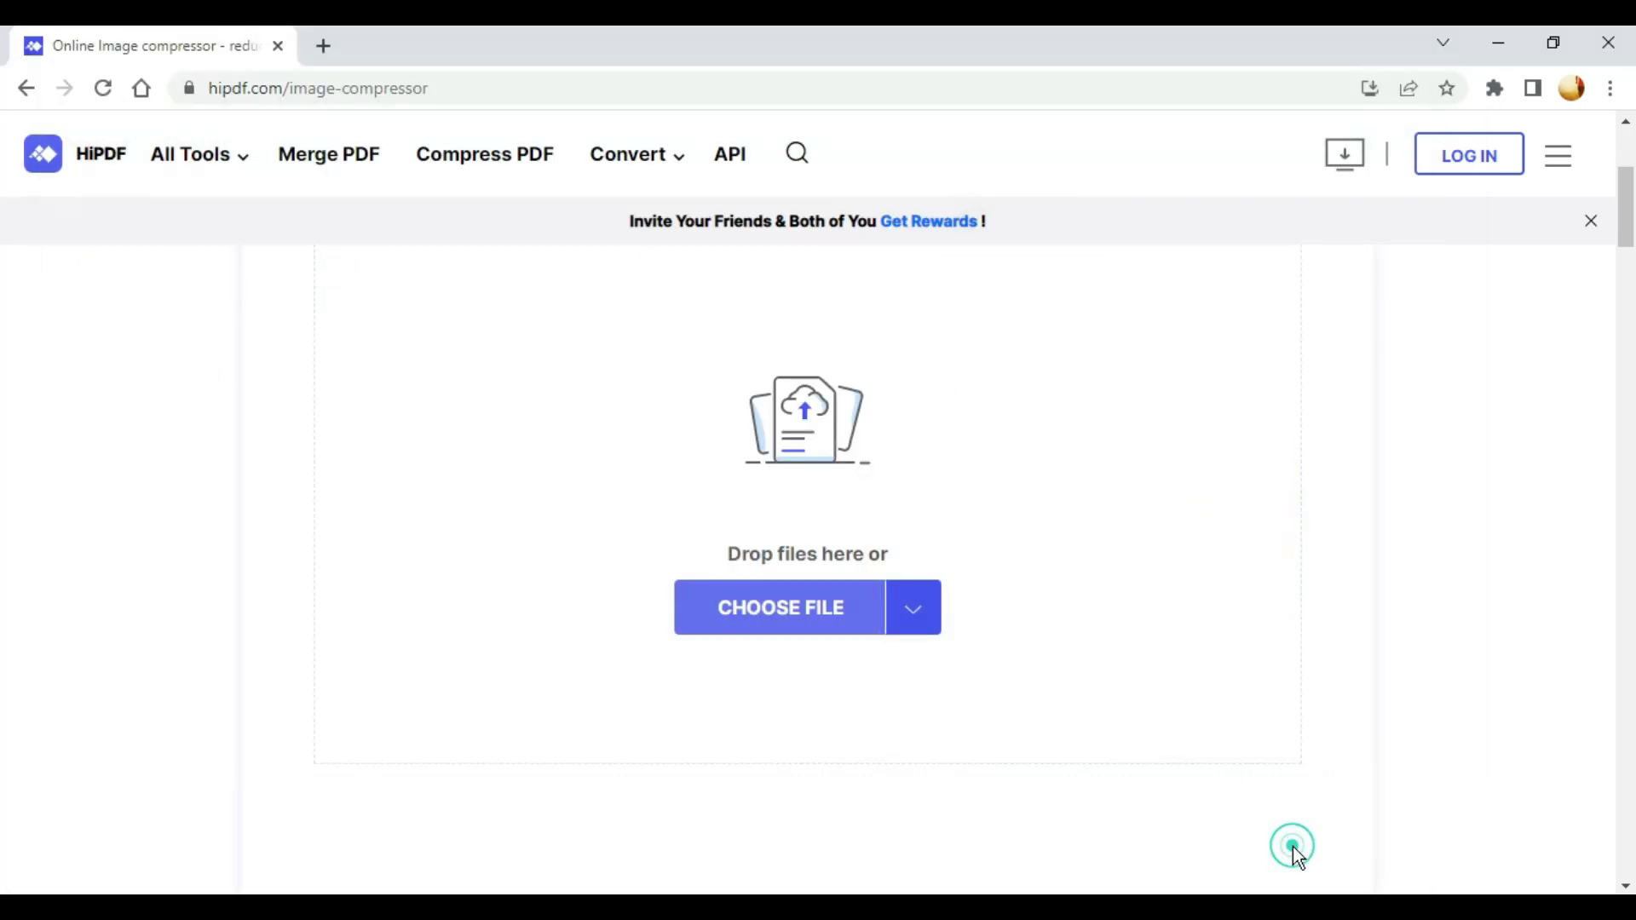
left_click(606, 418)
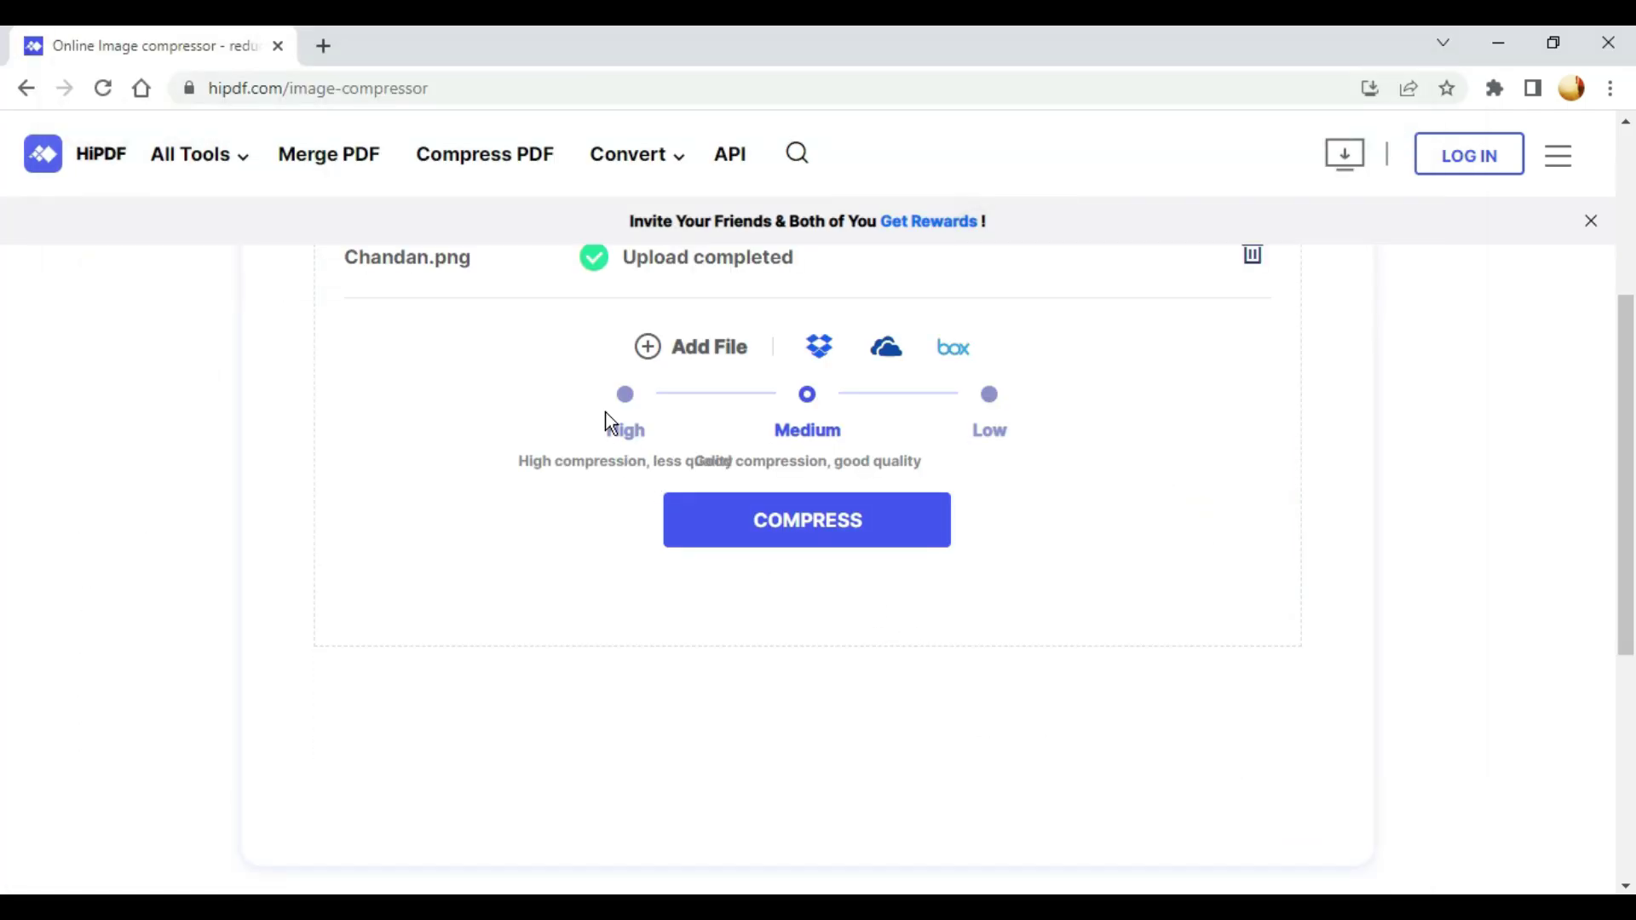
left_click(903, 543)
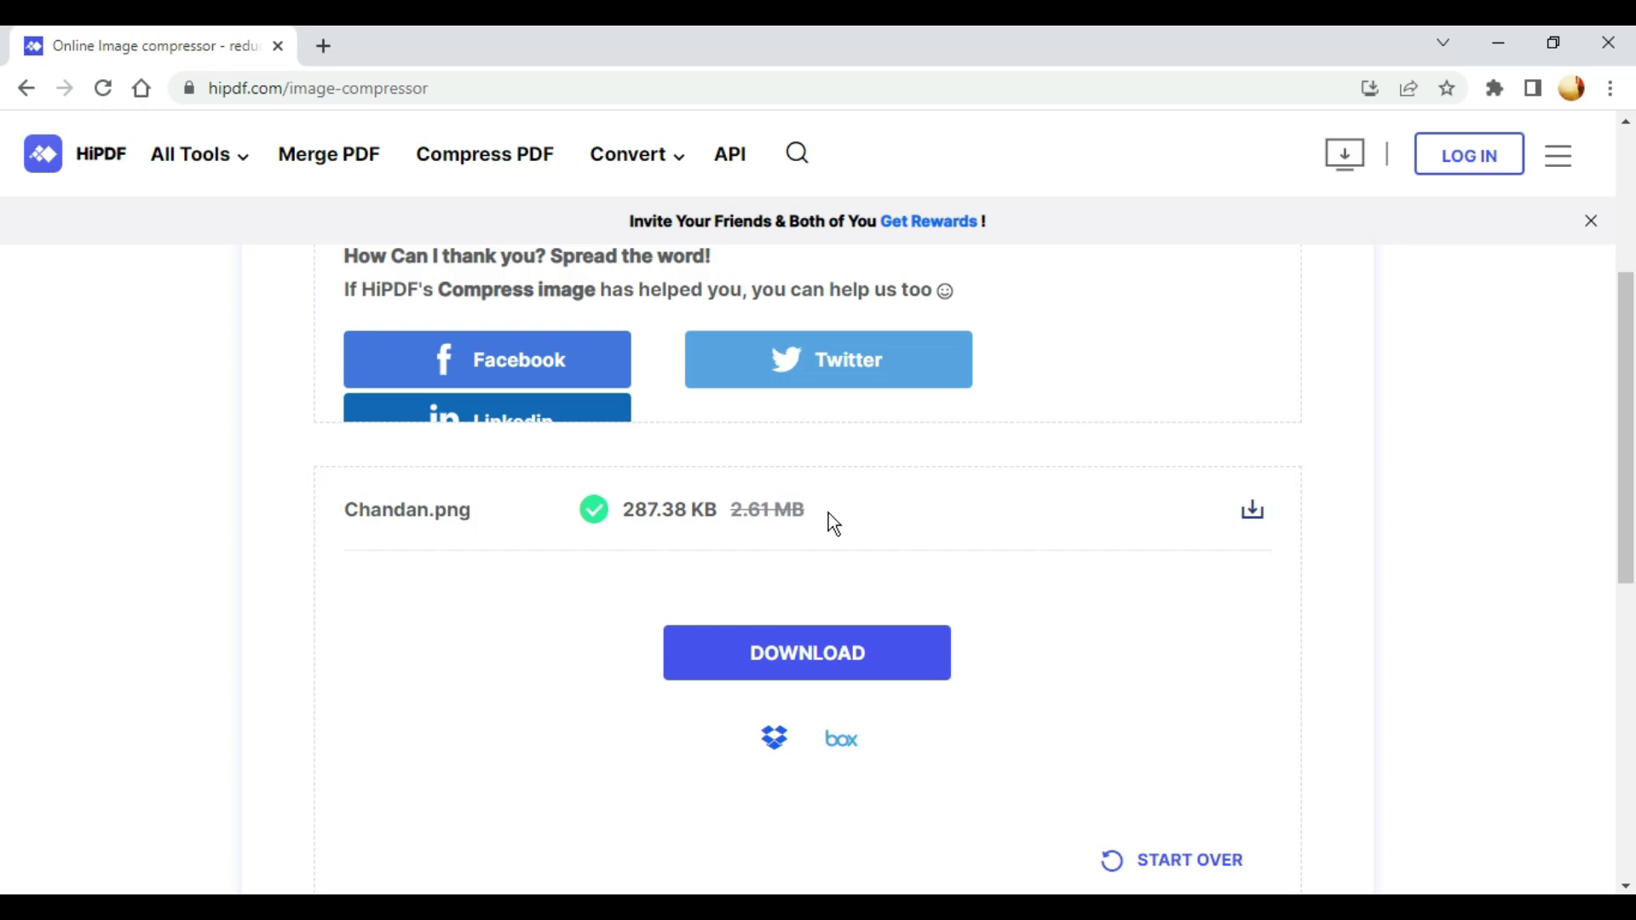
- Check the PNG shrank from 2.61 MB to 287.38 KB, then download and open Chandan.png
triple_click(828, 513)
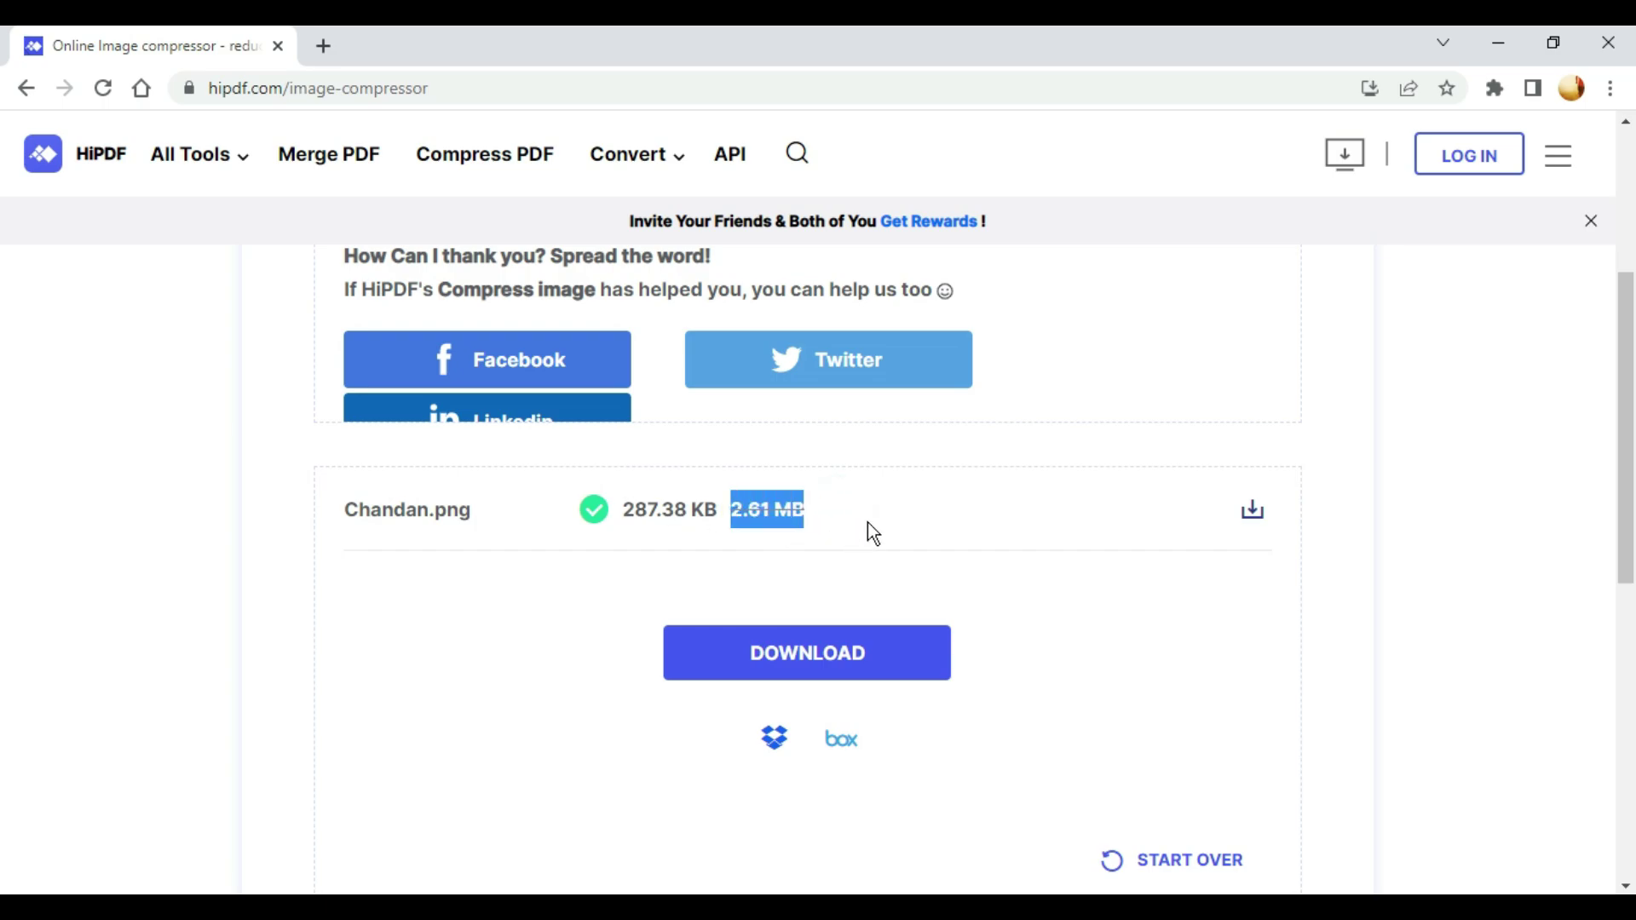
left_click(867, 518)
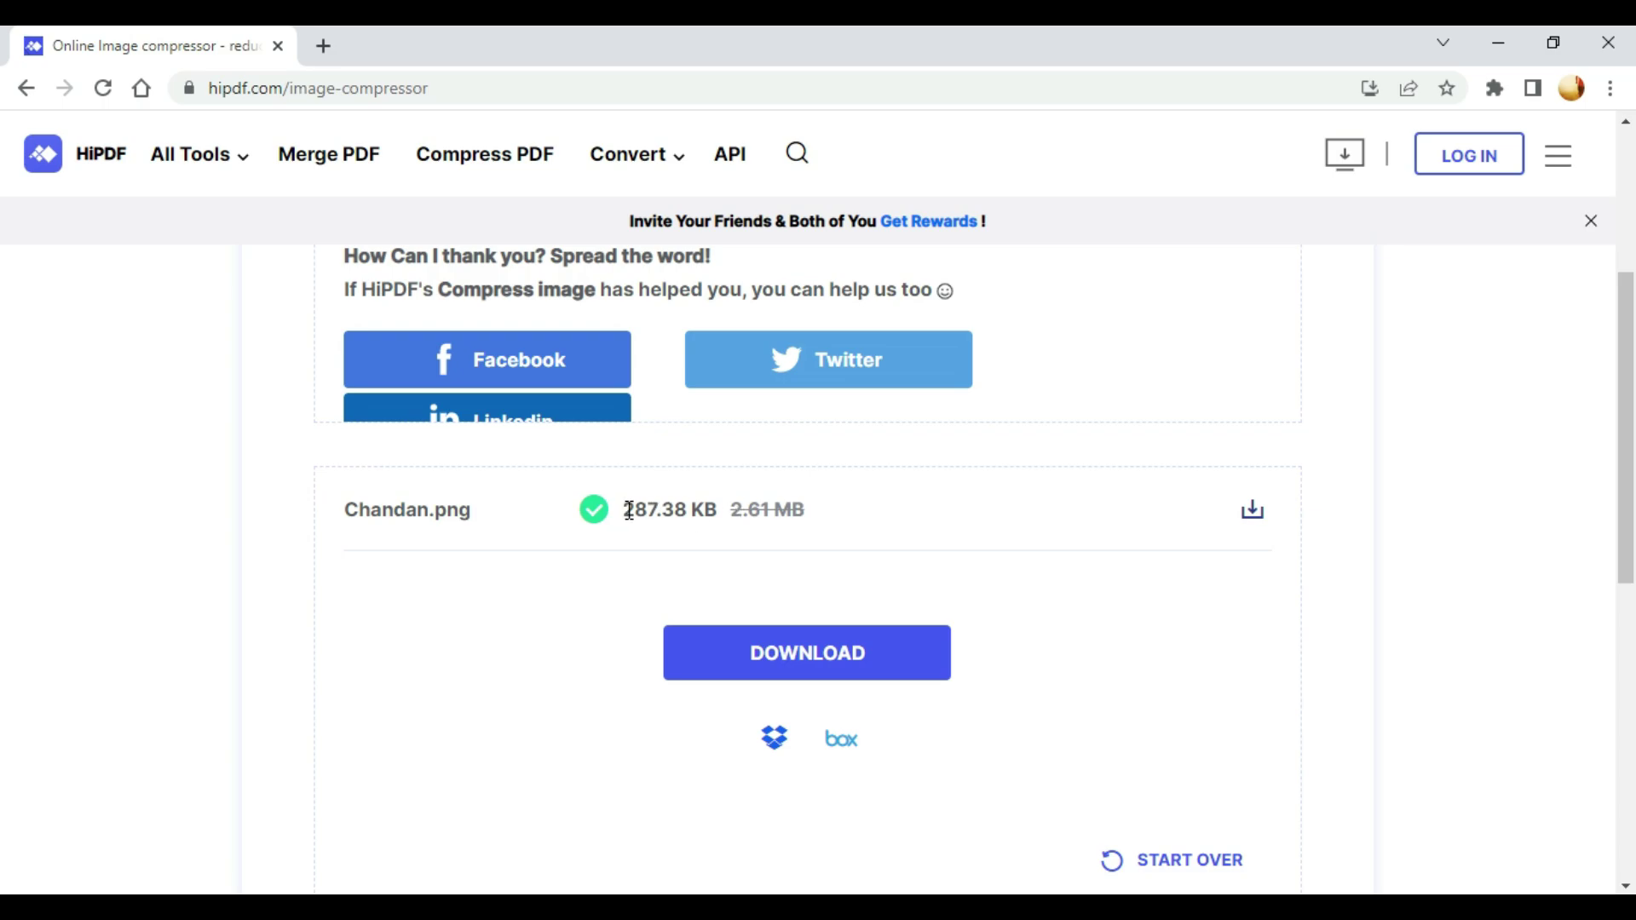
left_click_drag(723, 514, 615, 514)
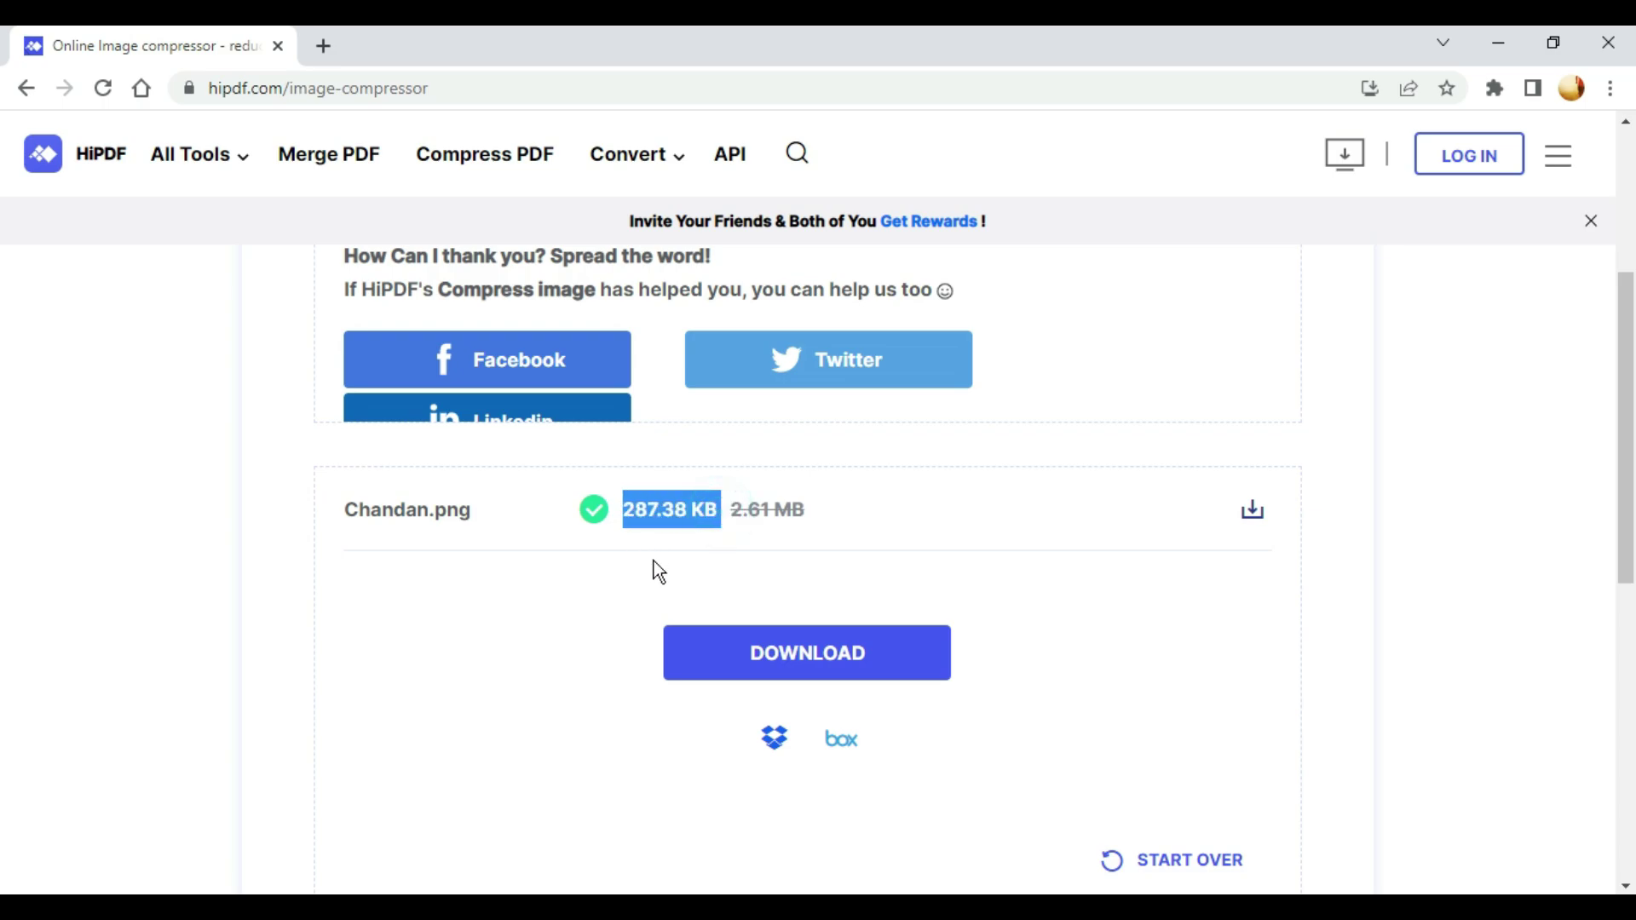
left_click(886, 657)
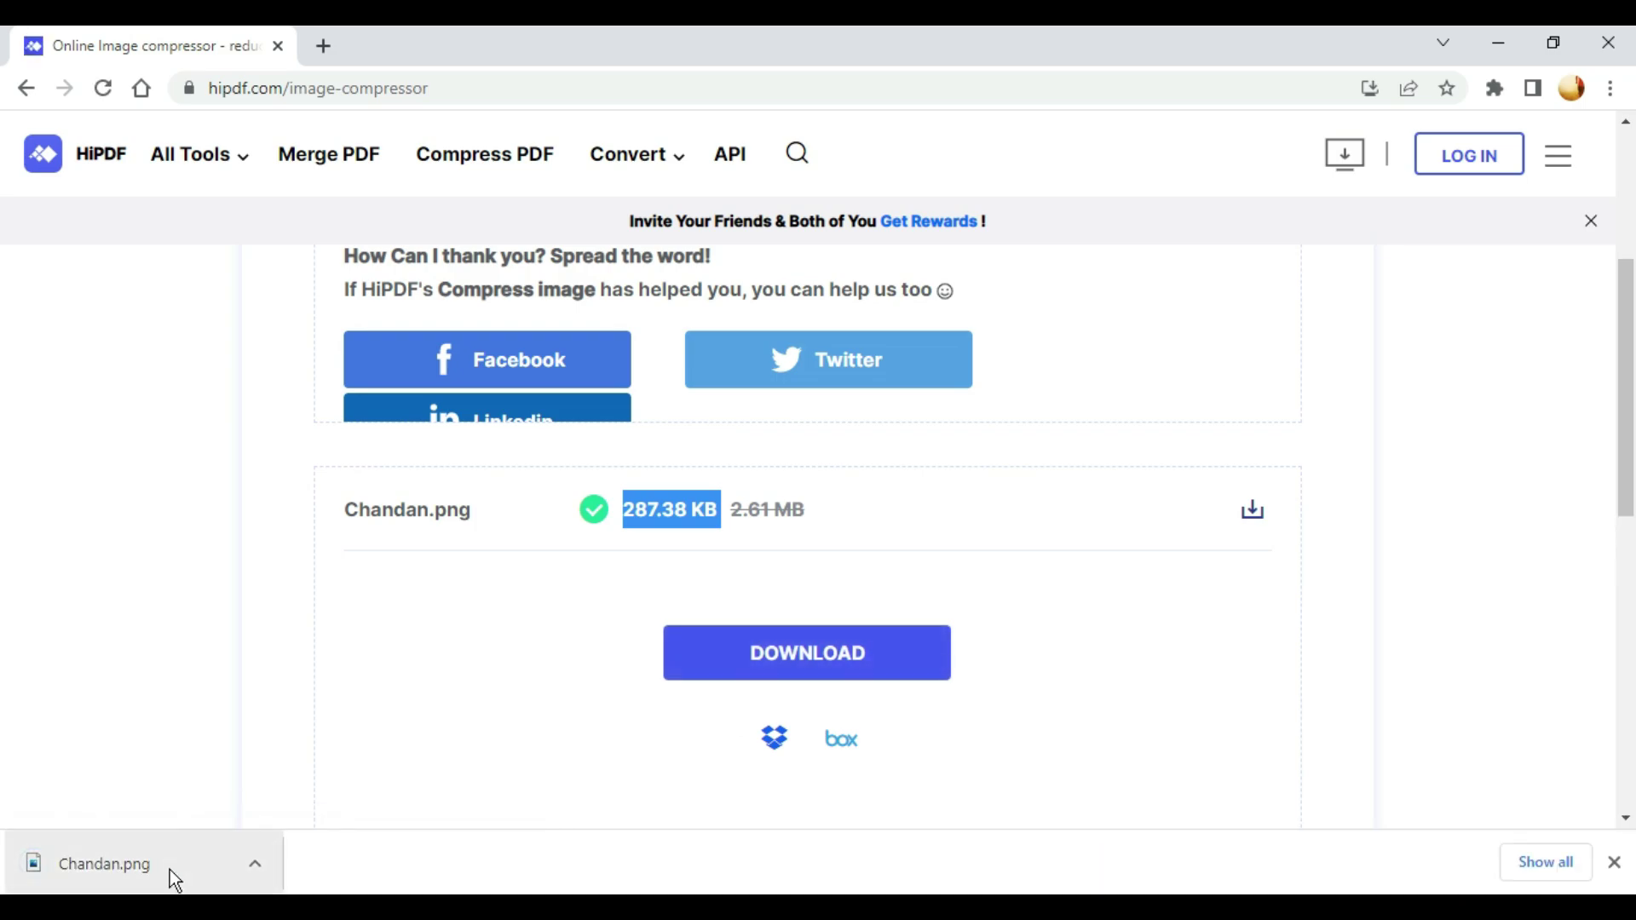
left_click(162, 869)
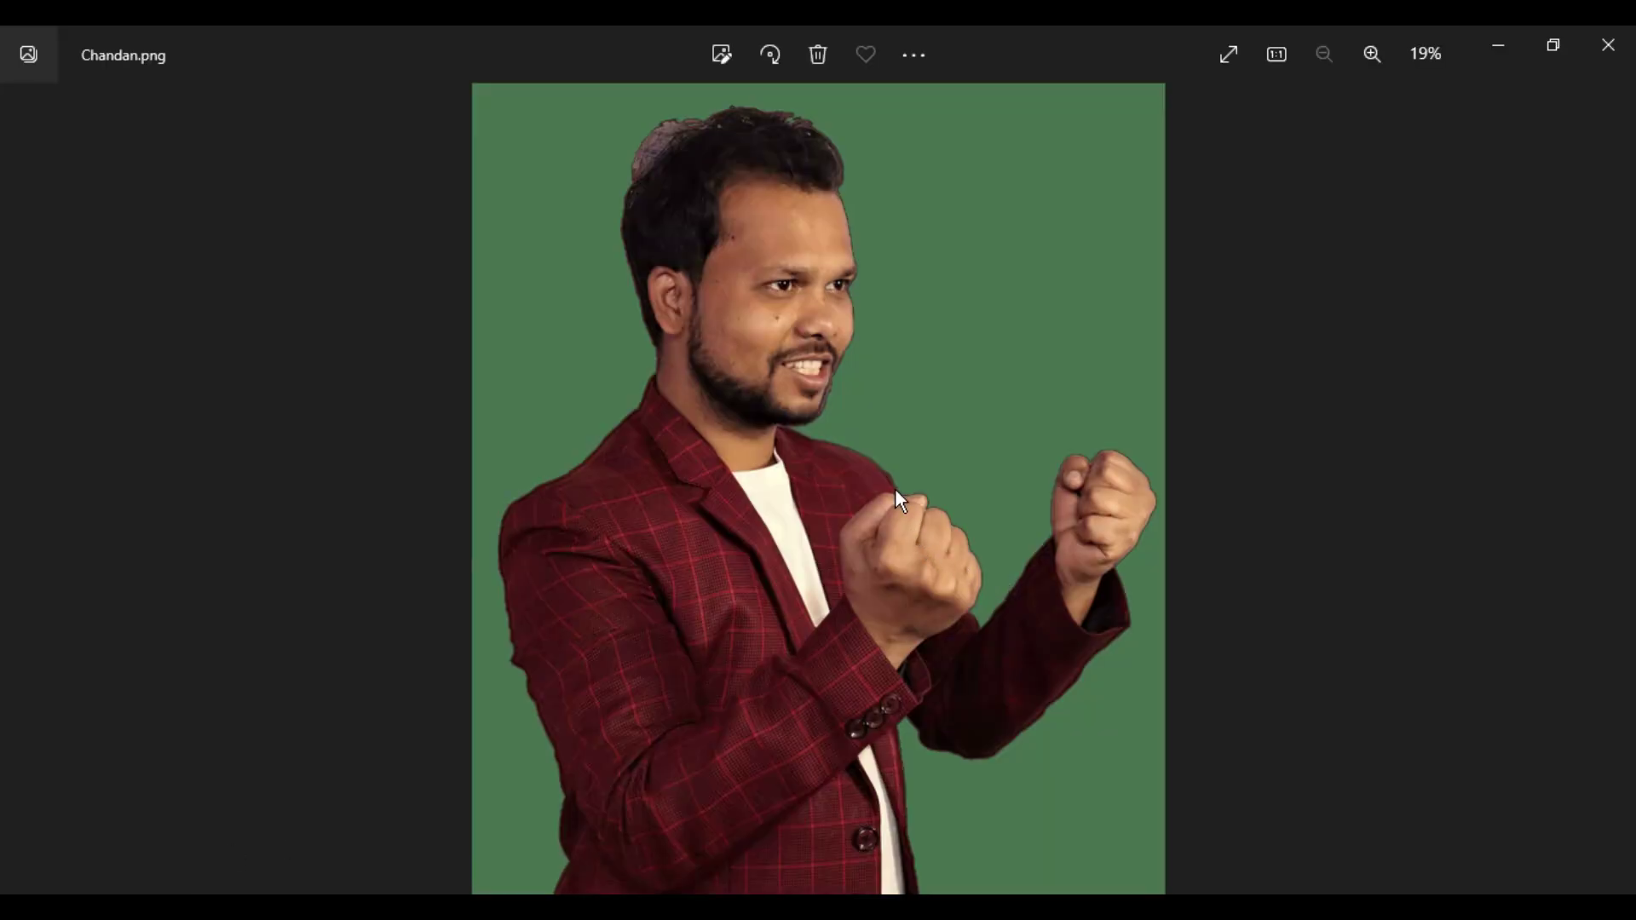
- Zoom in and out on the compressed Chandan.png, then pan up to show the top of the head
scroll(796, 481, "up", 2)
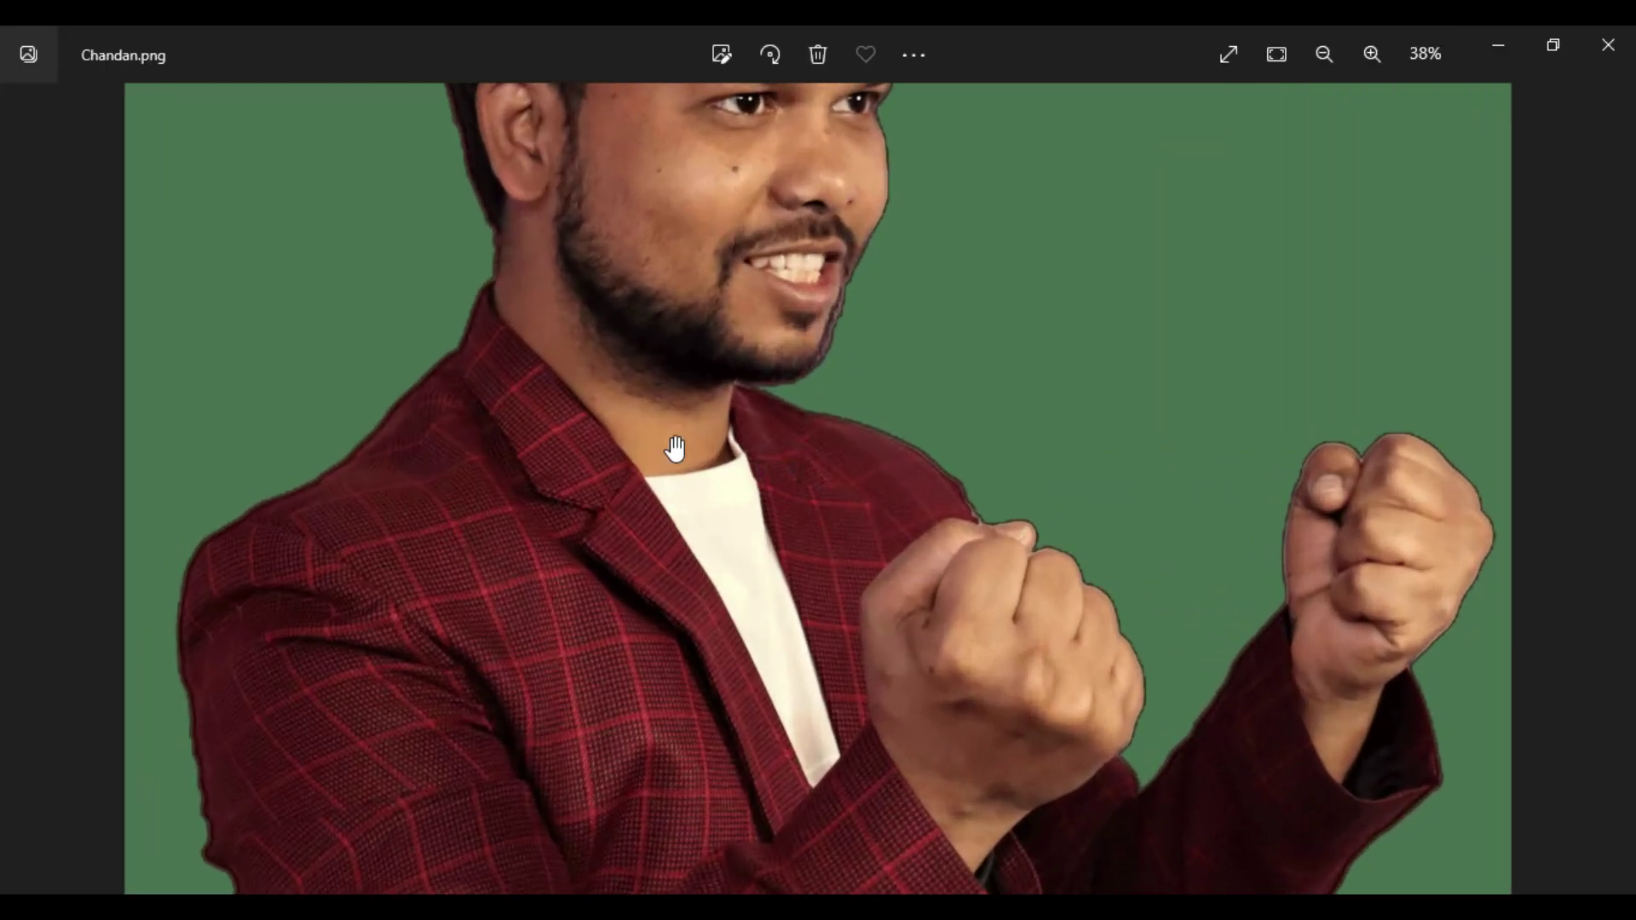
scroll(714, 501, "up", 2)
scroll(714, 501, "down", 1)
scroll(723, 535, "down", 1)
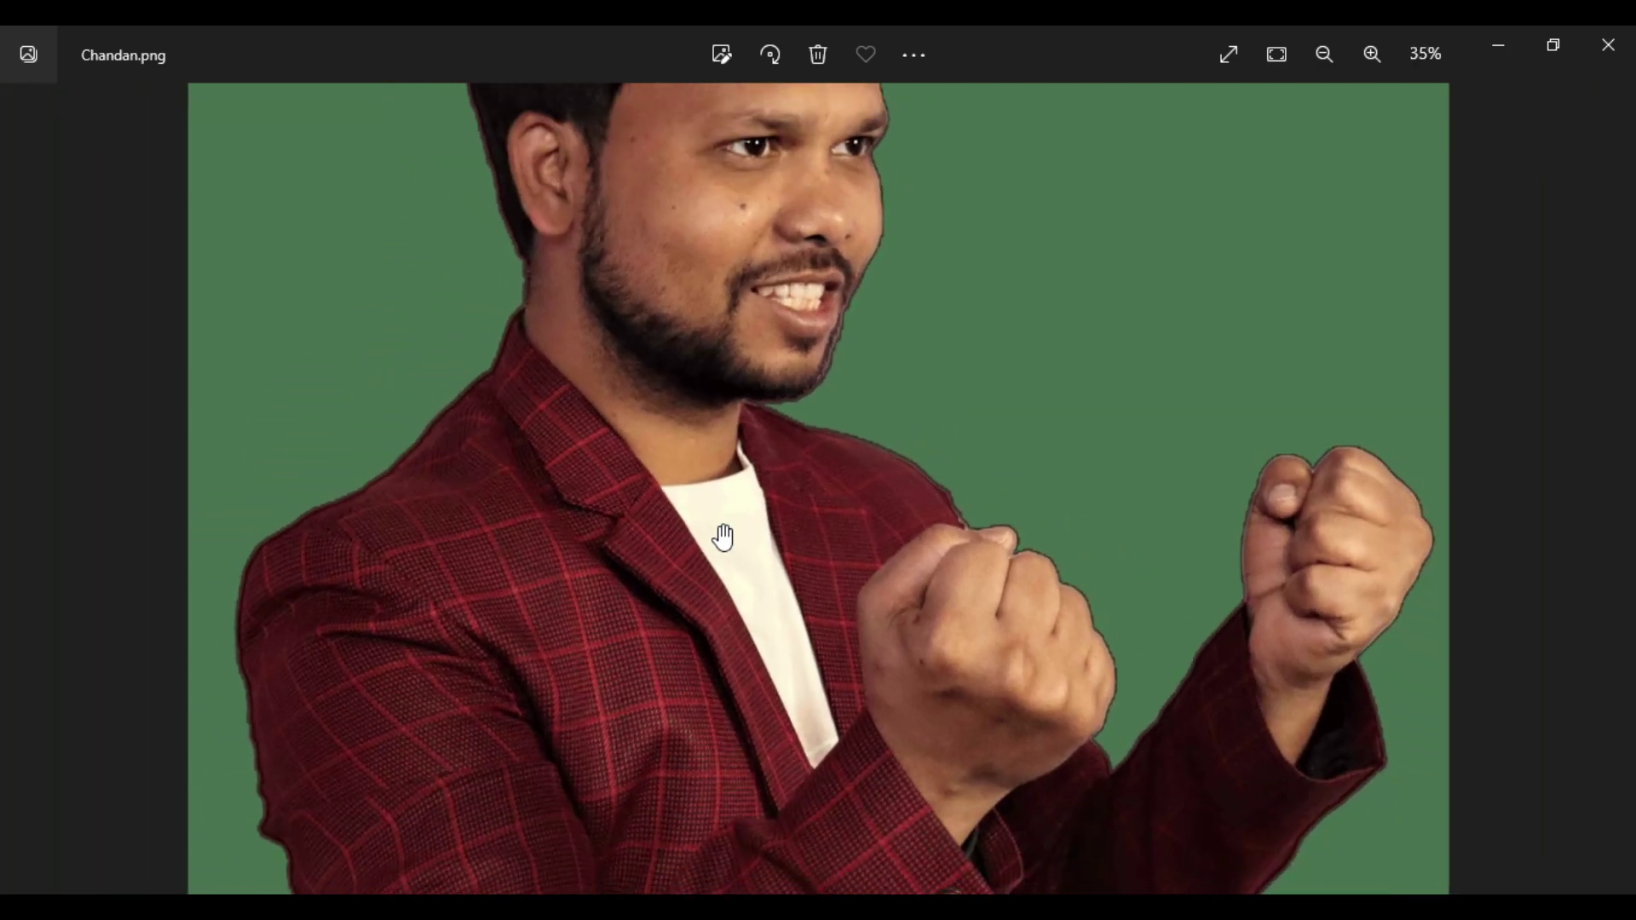
scroll(723, 535, "down", 1)
left_click_drag(675, 652, 685, 730)
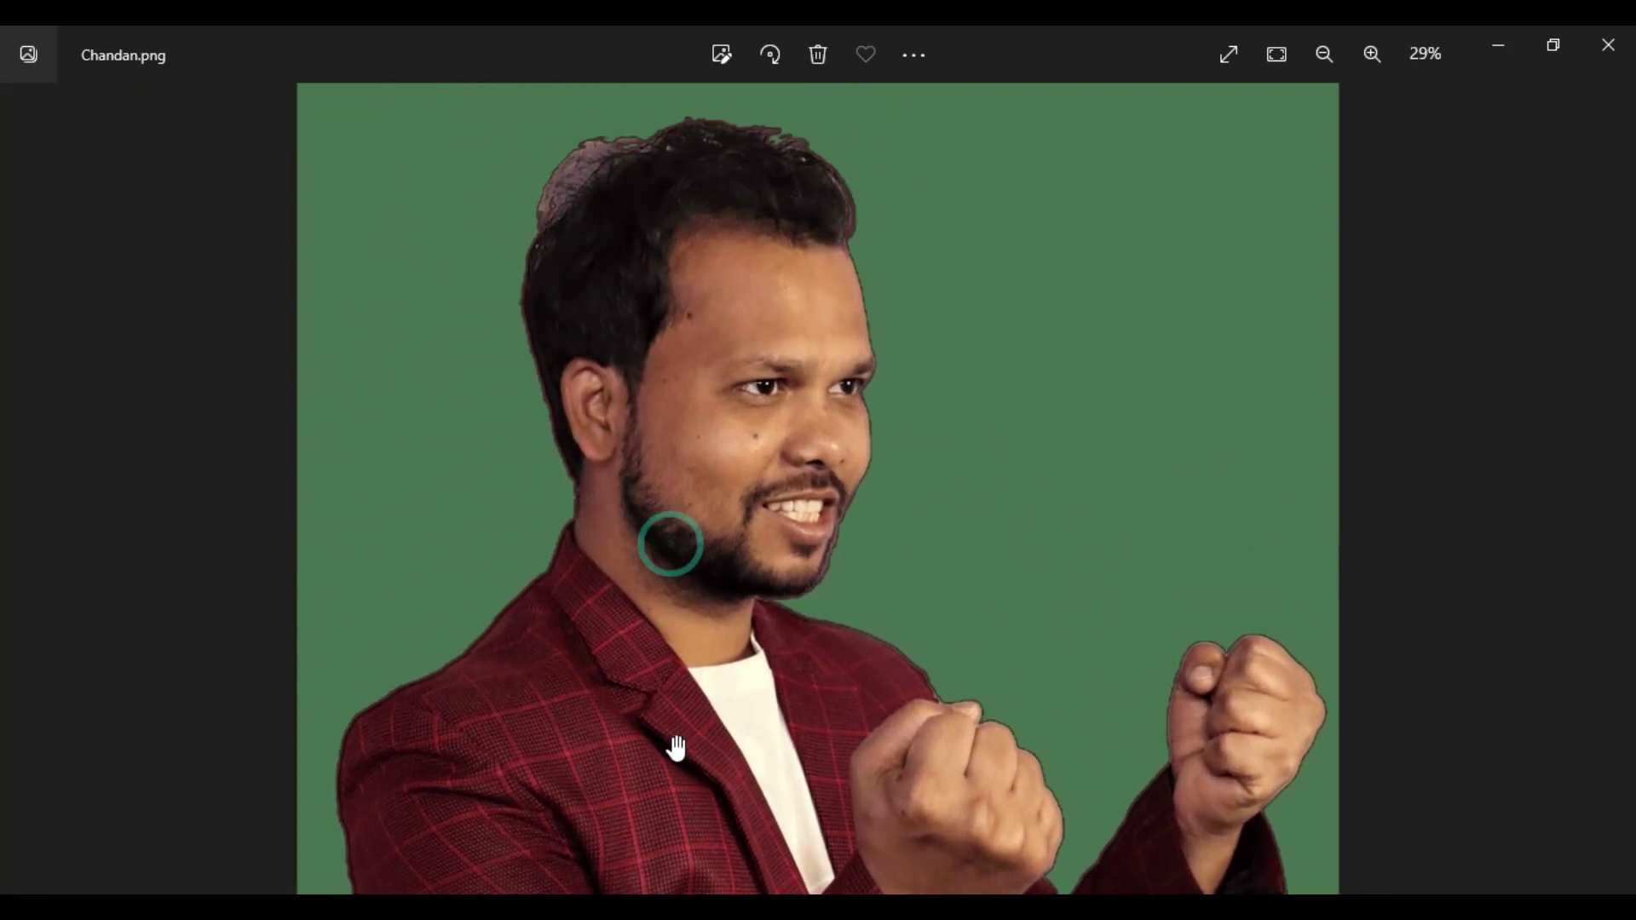